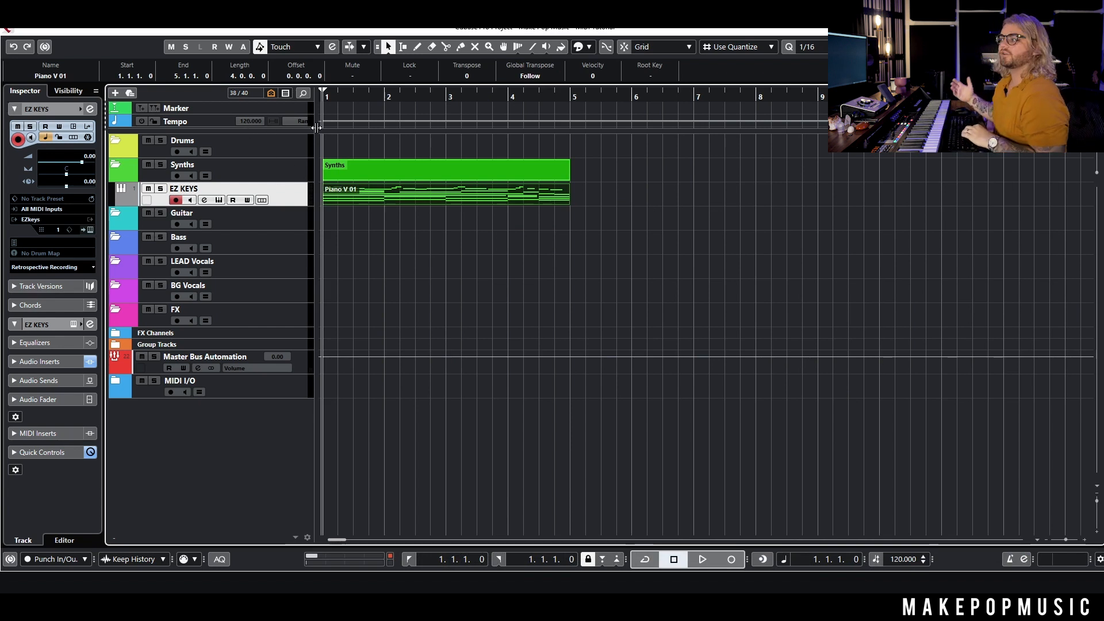
Step: Set the project tempo to 80 and play the piano part from the beginning
{"action": "key", "text": "space"}
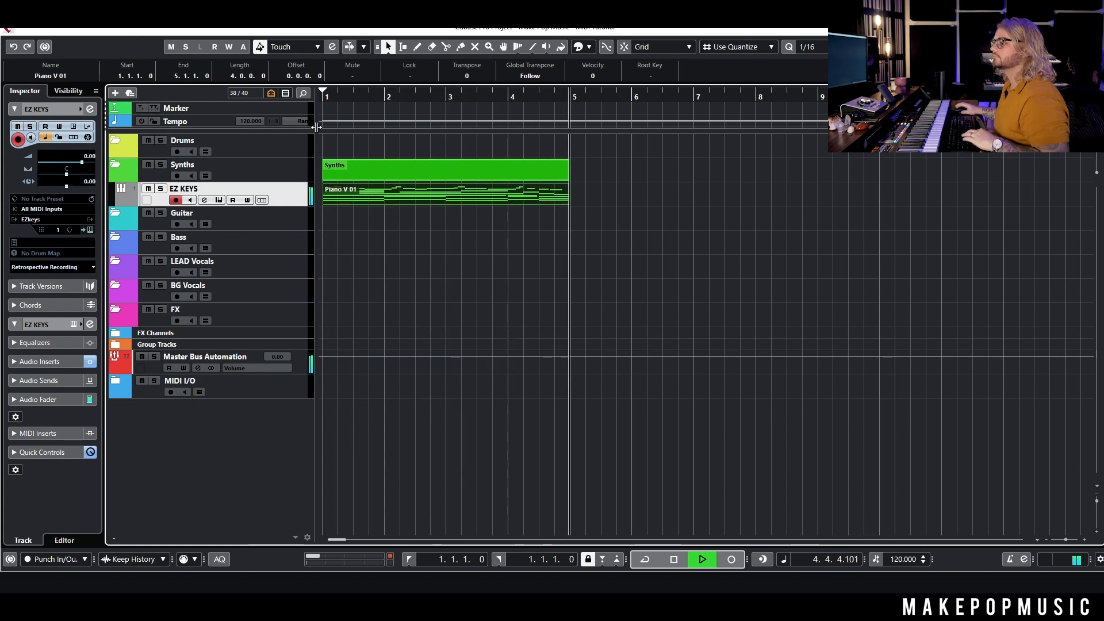
{"action": "key", "text": "space"}
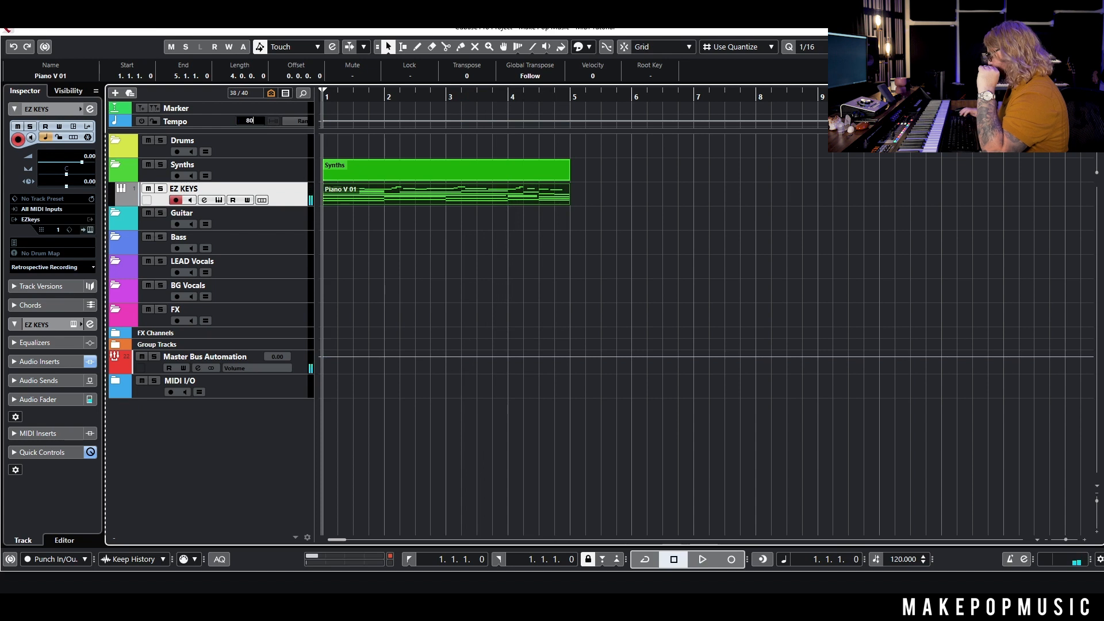
{"action": "key", "text": "Return"}
{"action": "left_click", "coordinate": [364, 97]}
{"action": "key", "text": "Home"}
{"action": "key", "text": "space"}
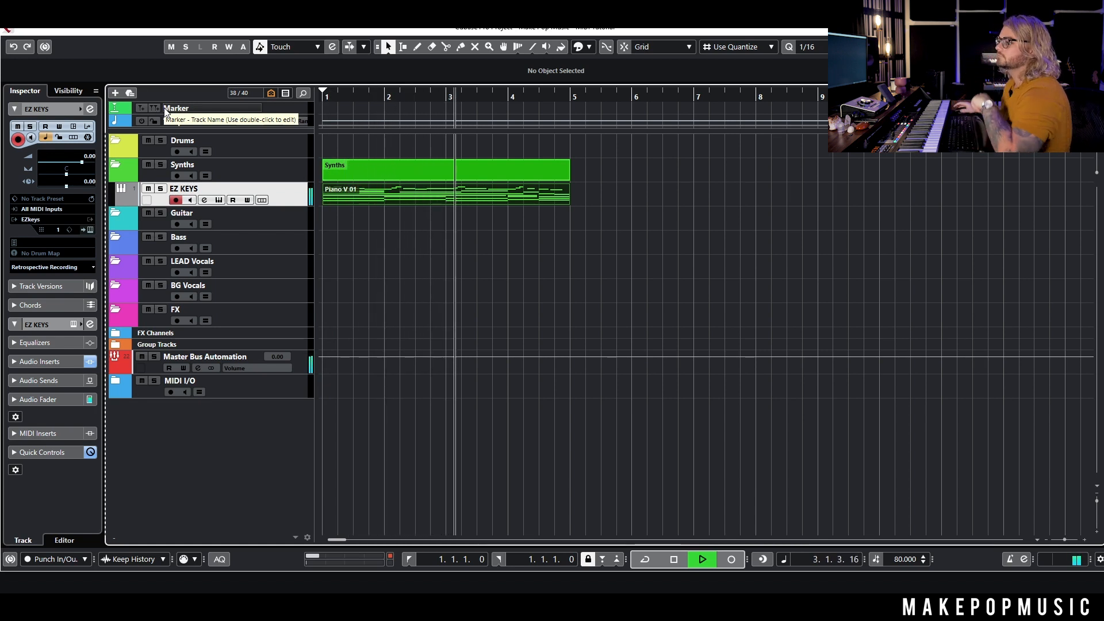
{"action": "key", "text": "space"}
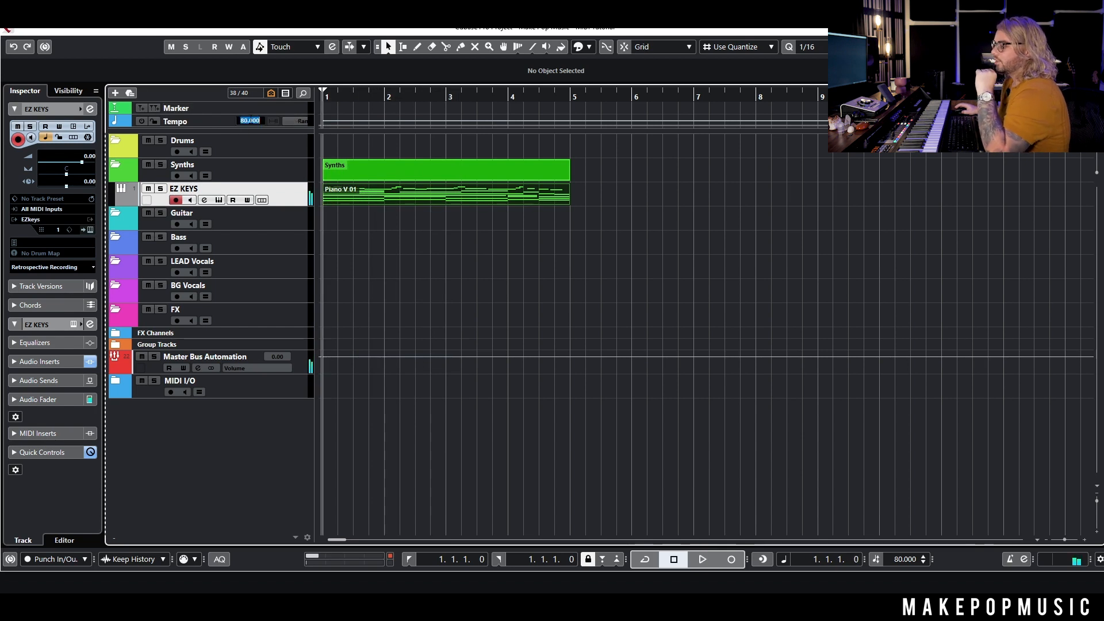
Step: Set the project tempo to 100 and play the piano part again
{"action": "type", "text": "0"}
{"action": "key", "text": "Return"}
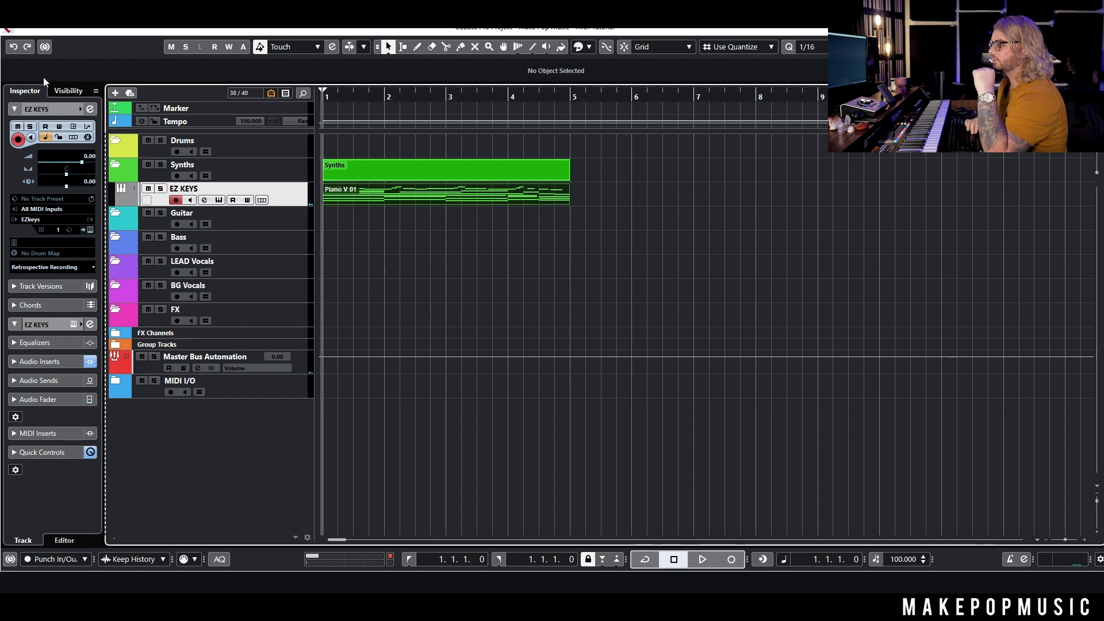
{"action": "key", "text": "space"}
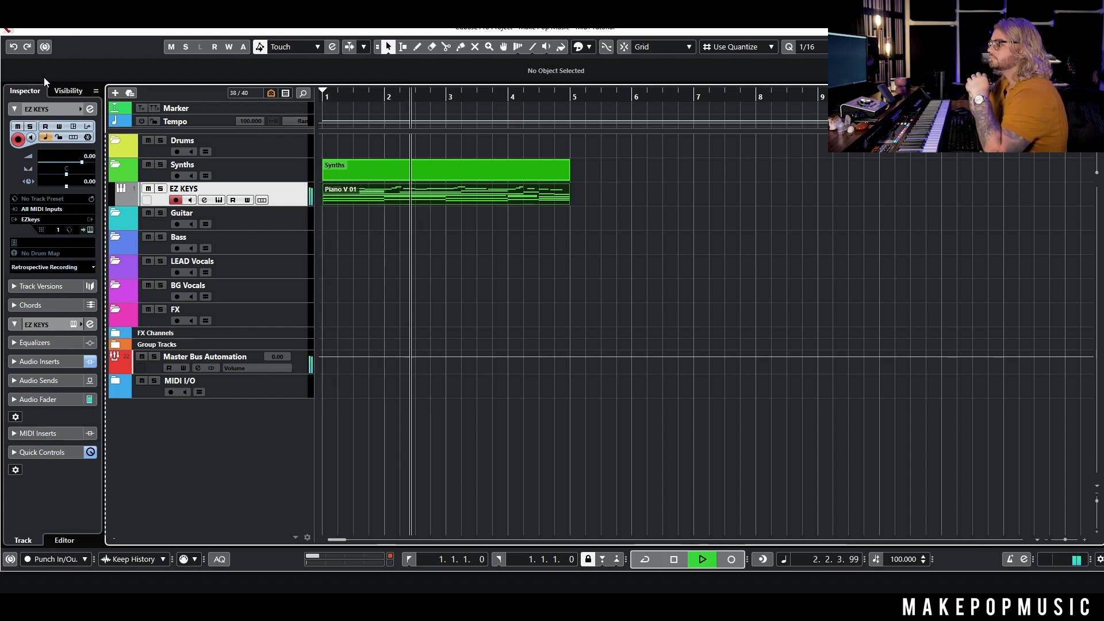
{"action": "key", "text": "space"}
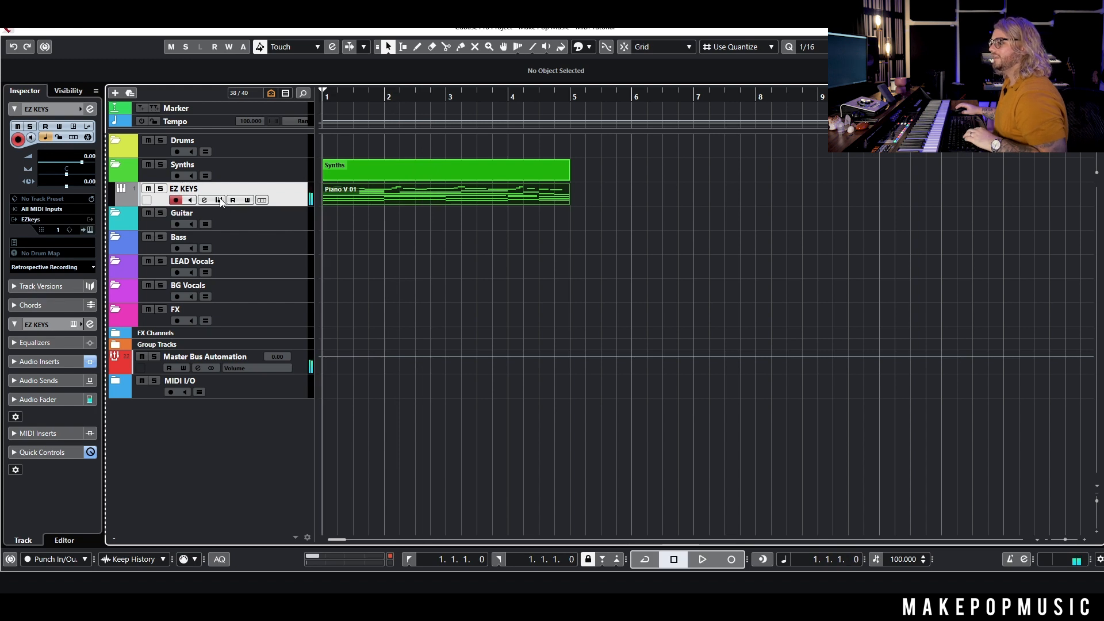
Step: Show the EZ KEYS track's instrument window and play the piano part through it
{"action": "left_click", "coordinate": [218, 200]}
{"action": "left_click_drag", "start_coordinate": [633, 248], "coordinate": [635, 225]}
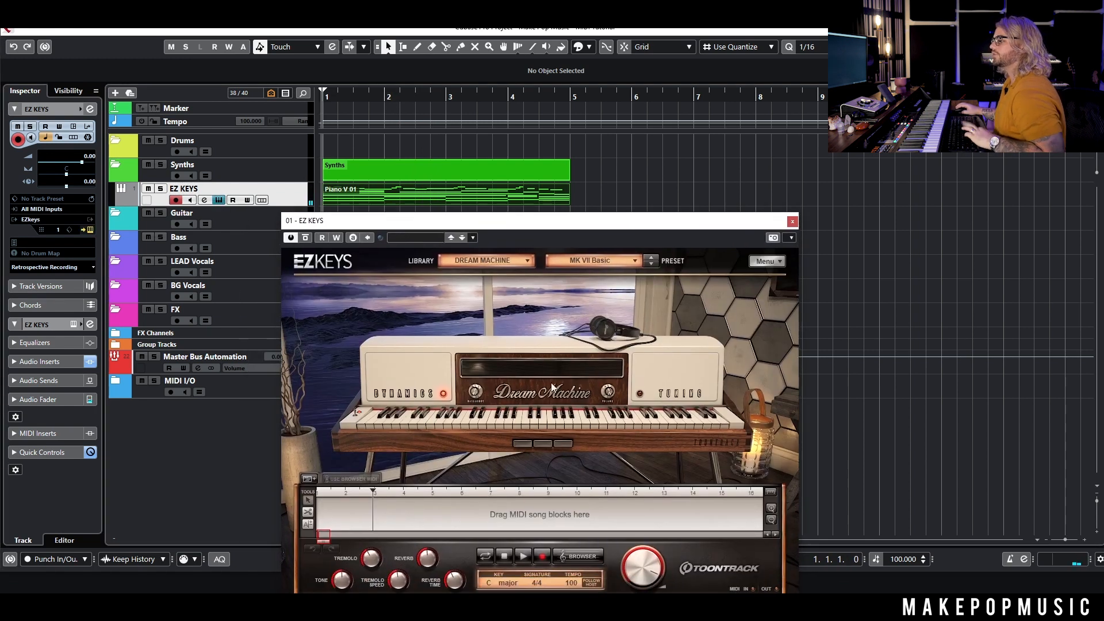
{"action": "key", "text": "space"}
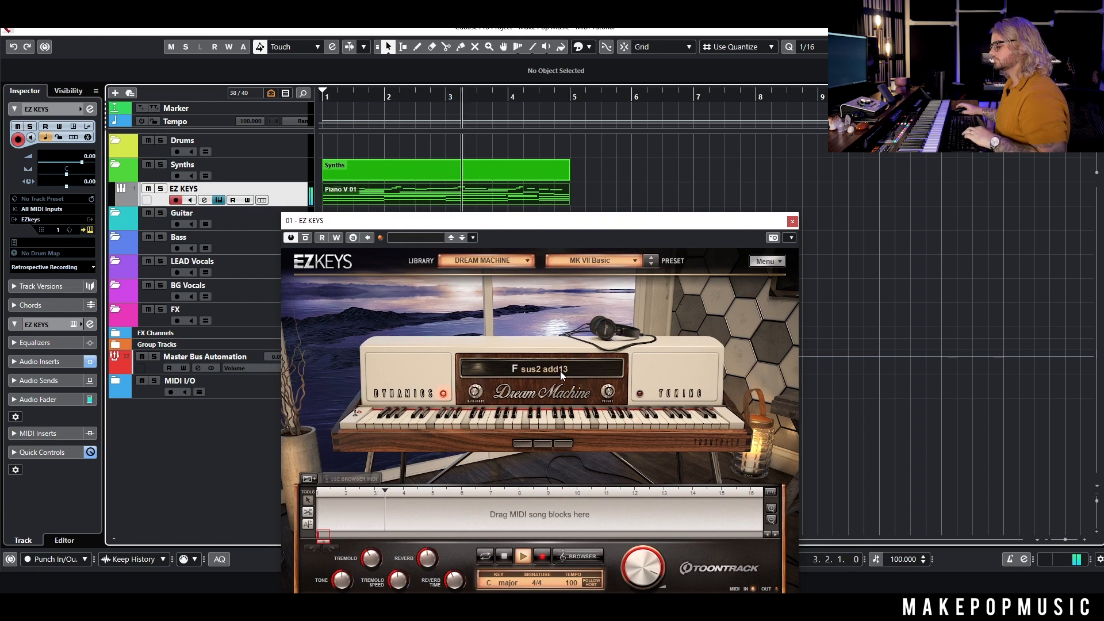
{"action": "key", "text": "space"}
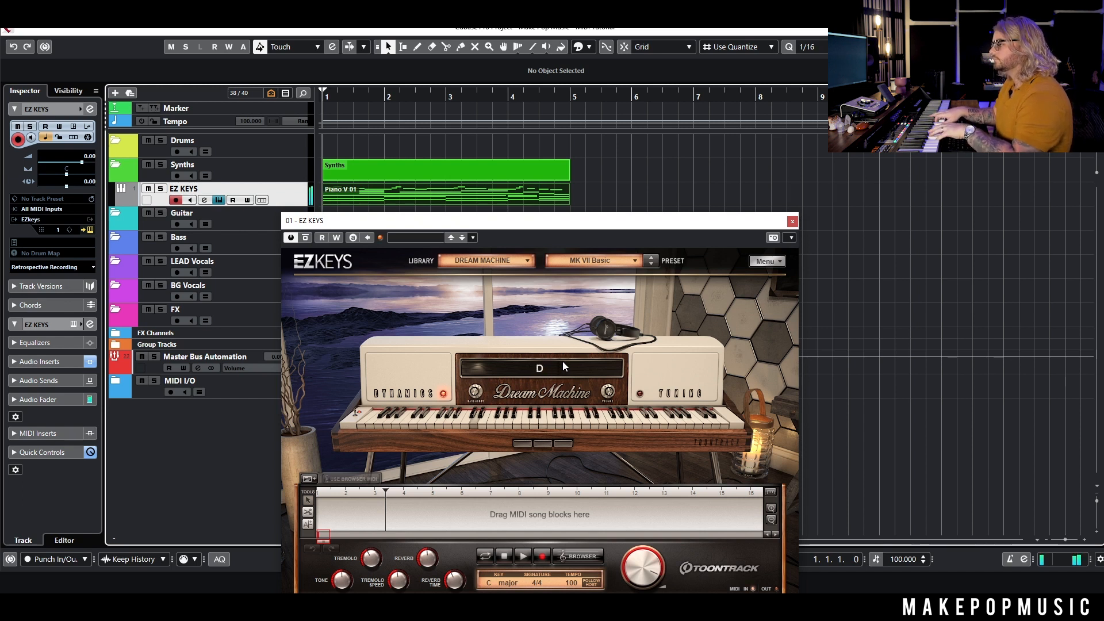
Step: Close the instrument window, open the Piano V 01 part for note editing and examine its notes during playback
{"action": "left_click", "coordinate": [792, 222]}
{"action": "double_click", "coordinate": [468, 191]}
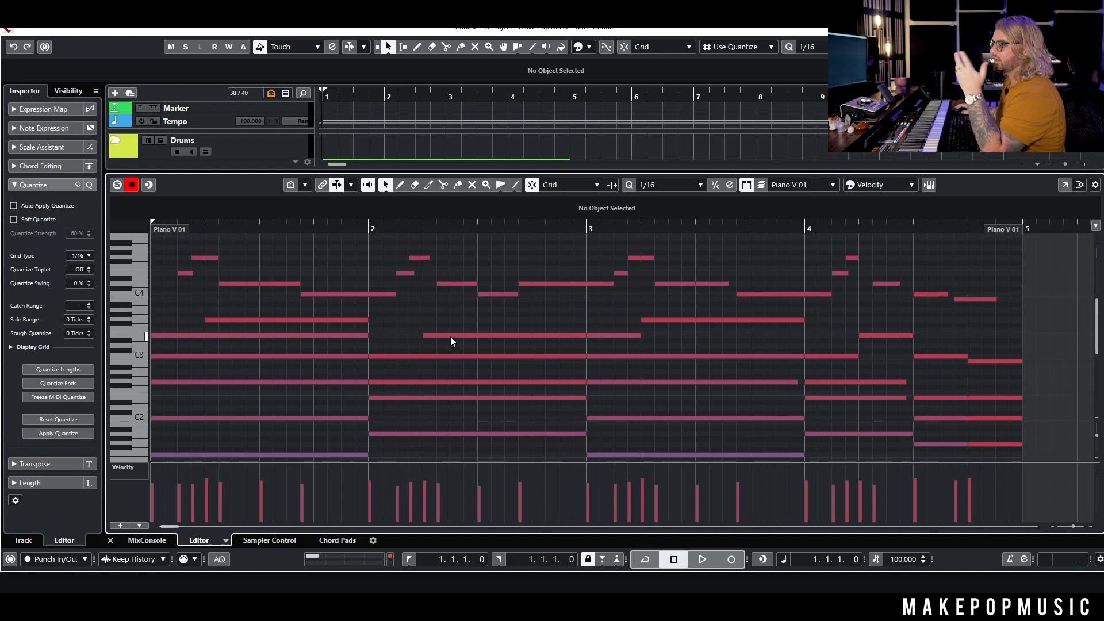
{"action": "key", "text": "g"}
{"action": "key", "text": "space"}
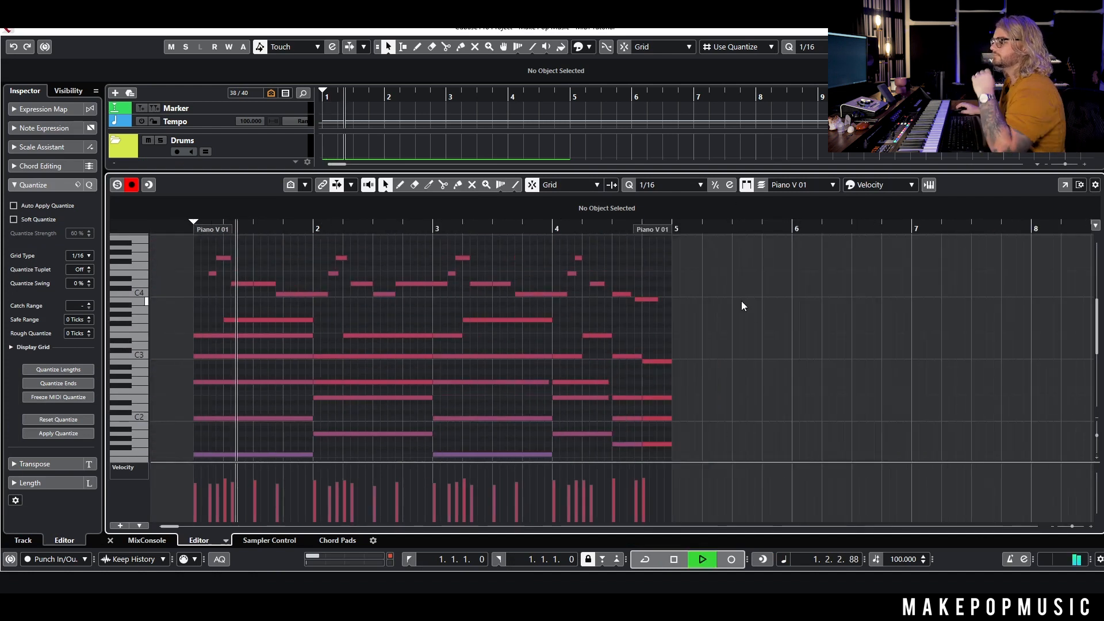
{"action": "scroll", "coordinate": [723, 329], "scroll_direction": "down", "scroll_amount": 2}
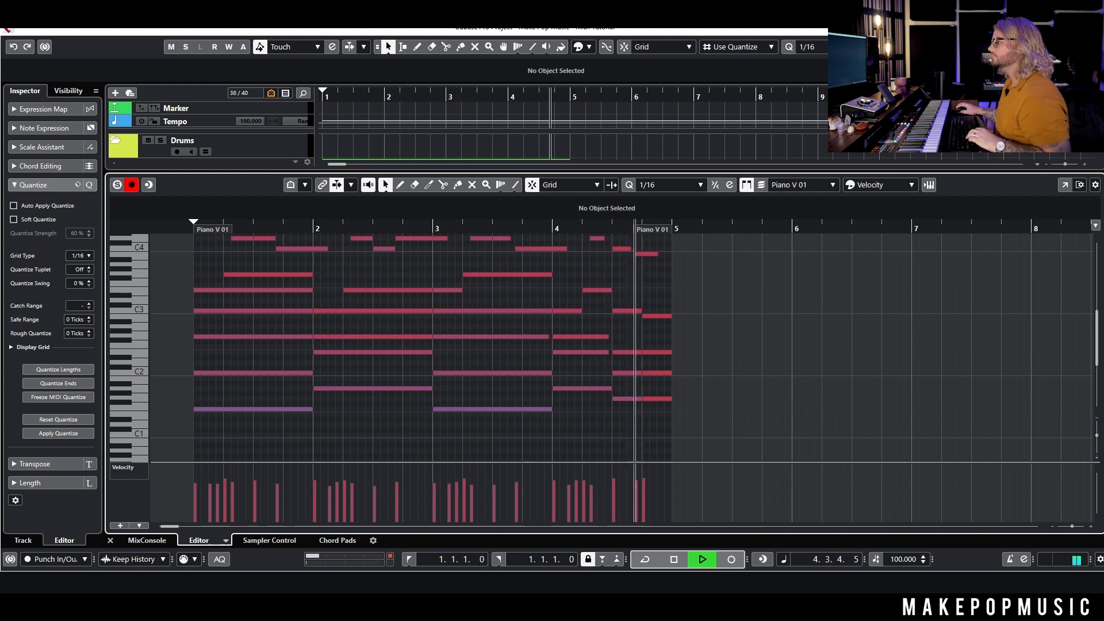
{"action": "key", "text": "space"}
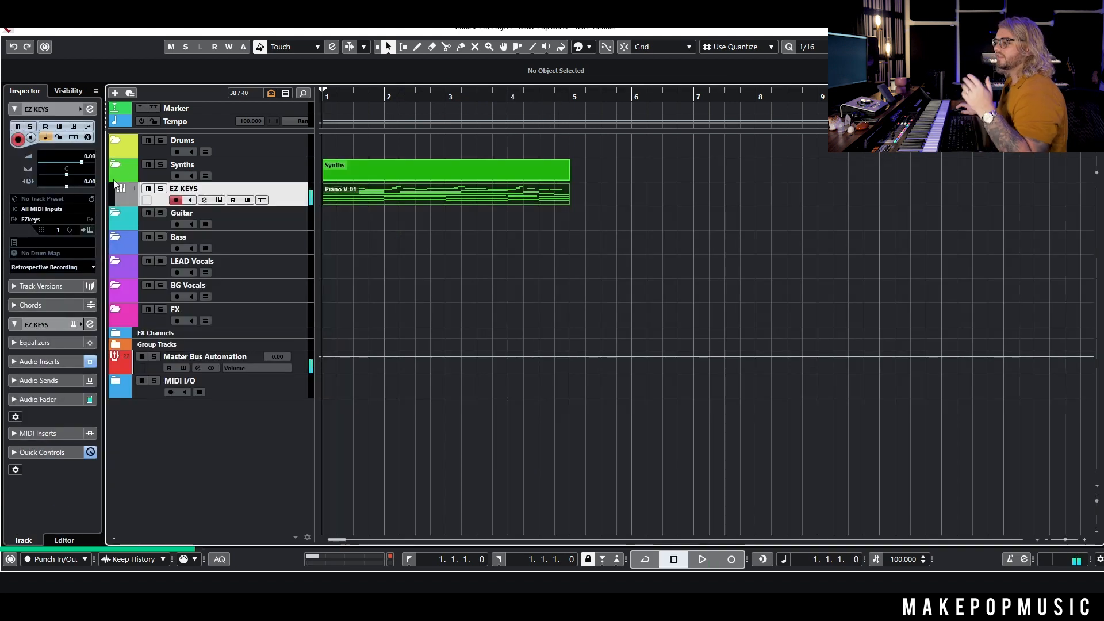
Step: Duplicate the EZ KEYS track with its part and mute the original track's Piano V 01 part
{"action": "right_click", "coordinate": [297, 194]}
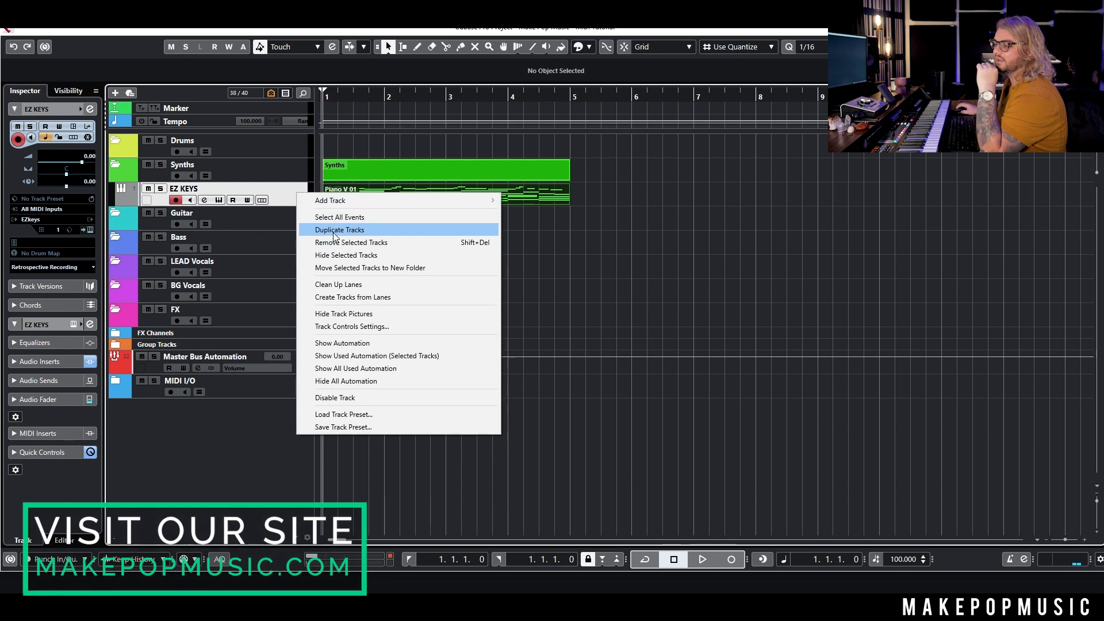
{"action": "left_click", "coordinate": [352, 230]}
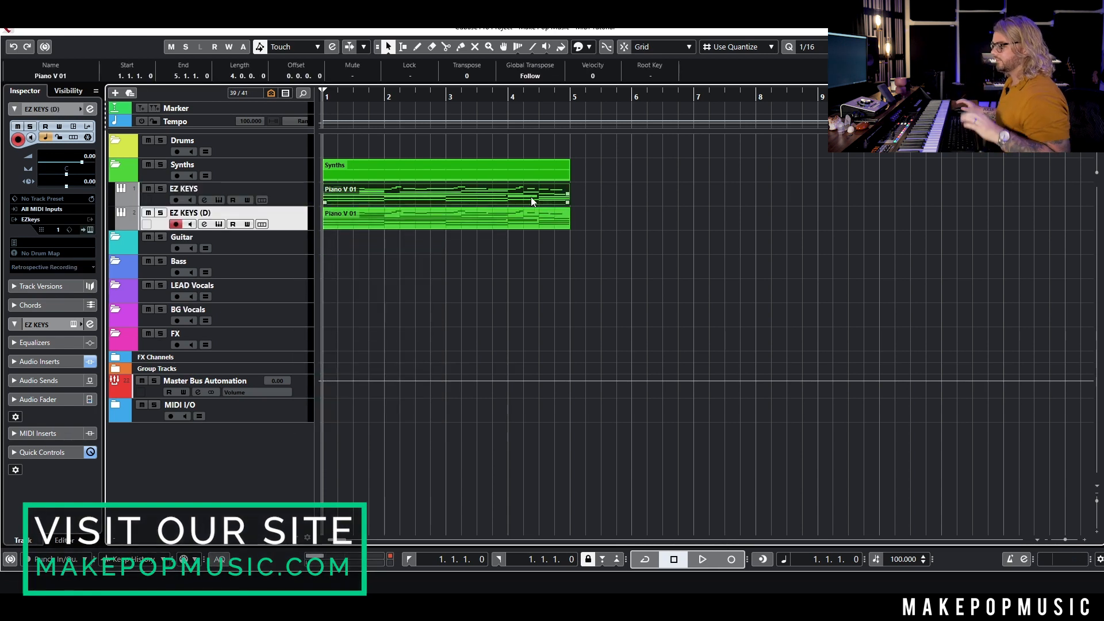
{"action": "key", "text": "shift+m"}
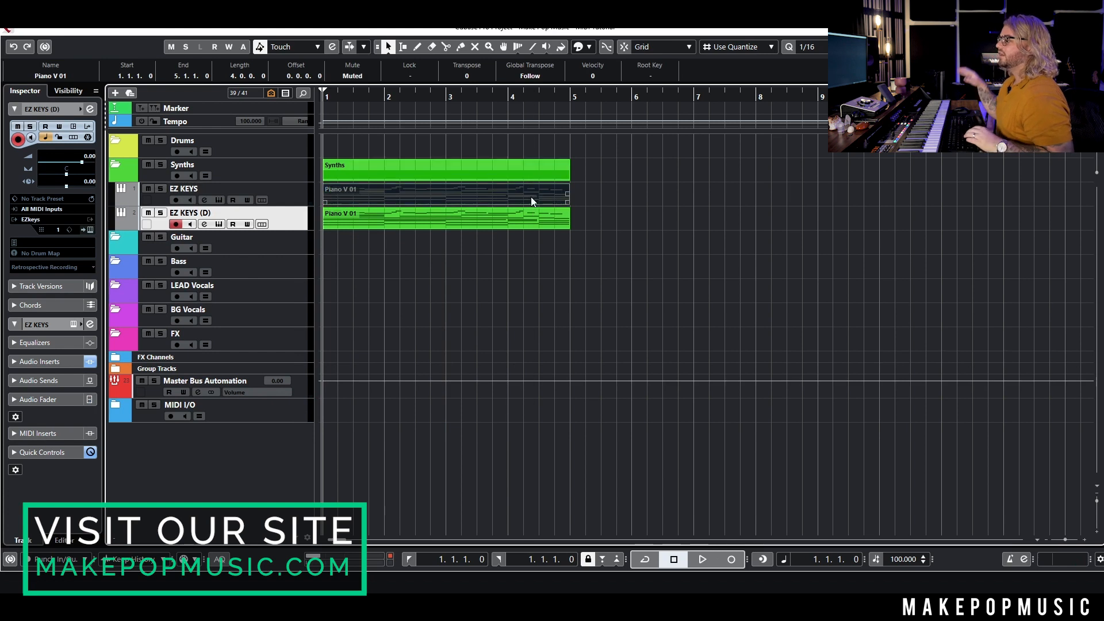
Step: Open the duplicated part's notes and delete the melody and upper notes above the chords across bars 1 to 4
{"action": "double_click", "coordinate": [490, 224]}
{"action": "left_click_drag", "start_coordinate": [247, 281], "coordinate": [566, 329]}
{"action": "key", "text": "Delete"}
{"action": "left_click_drag", "start_coordinate": [373, 320], "coordinate": [415, 347]}
{"action": "key", "text": "Delete"}
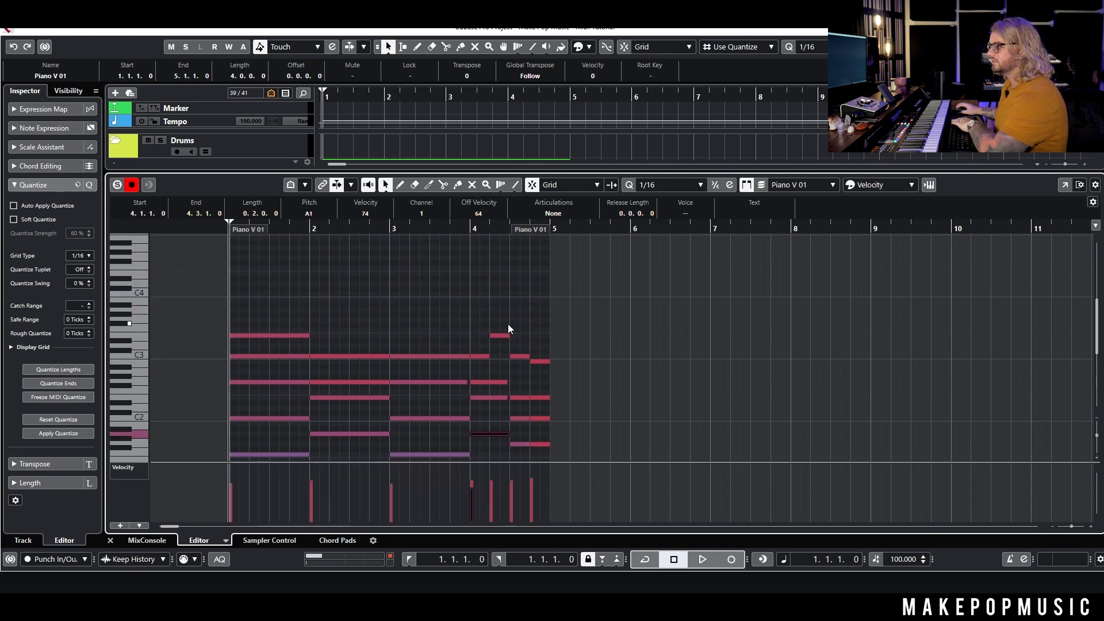
{"action": "left_click_drag", "start_coordinate": [492, 321], "coordinate": [517, 343]}
{"action": "key", "text": "Delete"}
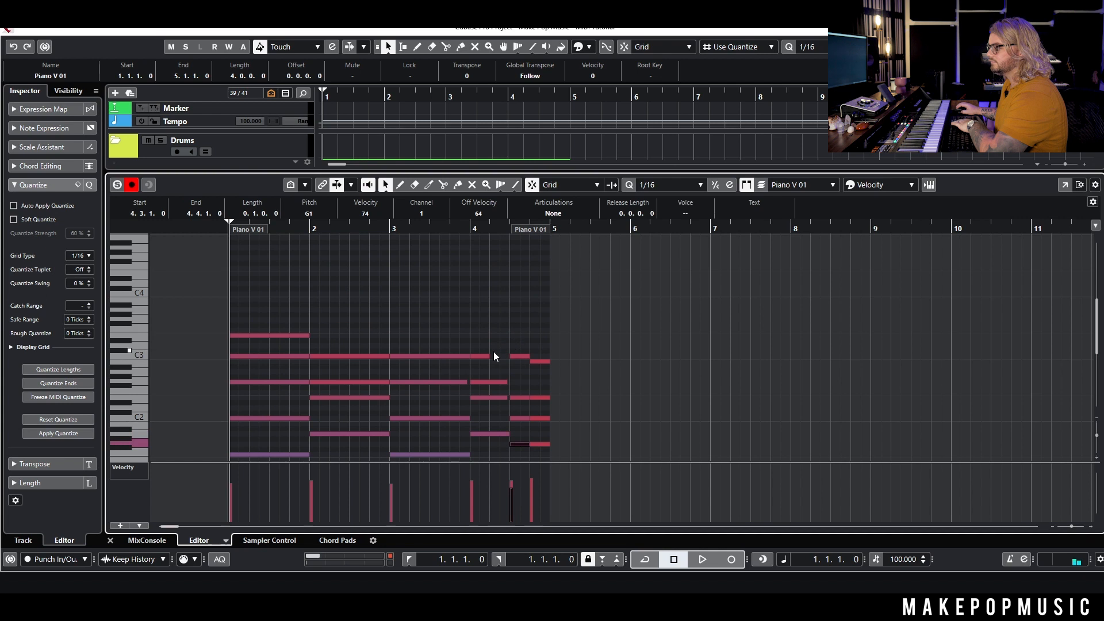
Step: Lengthen bar 4's first C3 note to beat 3, then quantize the lengths of all notes
{"action": "left_click_drag", "start_coordinate": [488, 355], "coordinate": [509, 356]}
{"action": "scroll", "coordinate": [504, 302], "scroll_direction": "down", "scroll_amount": 2}
{"action": "left_click_drag", "start_coordinate": [609, 268], "coordinate": [253, 444]}
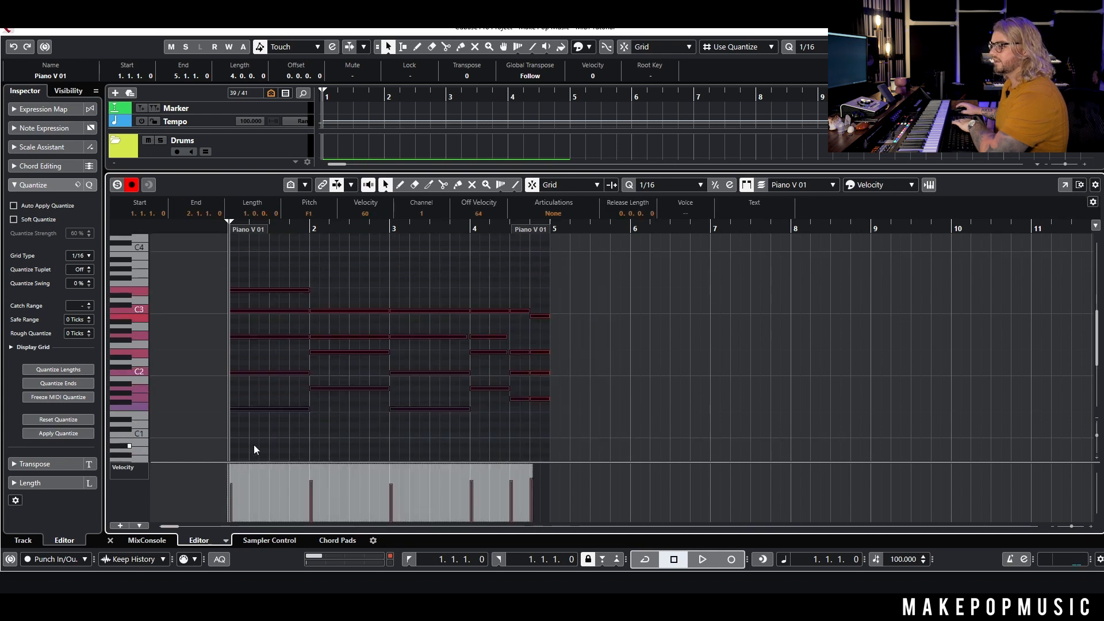
{"action": "left_click", "coordinate": [79, 370]}
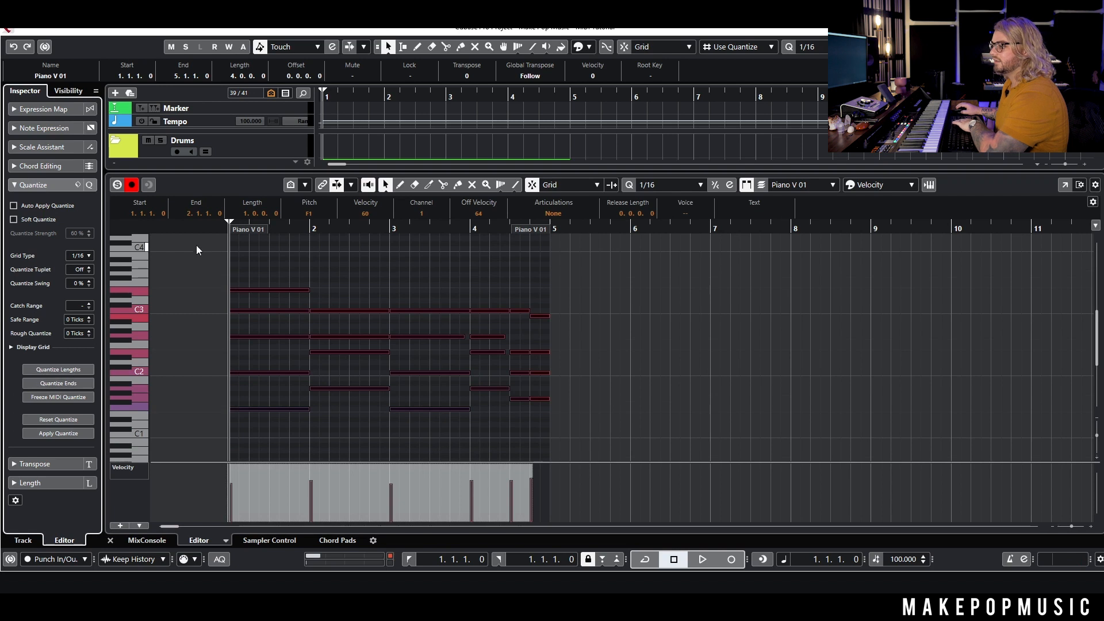
Step: Play the chords and lengthen the G2 note in bar 3 to the start of bar 4
{"action": "key", "text": "space"}
{"action": "left_click", "coordinate": [334, 261]}
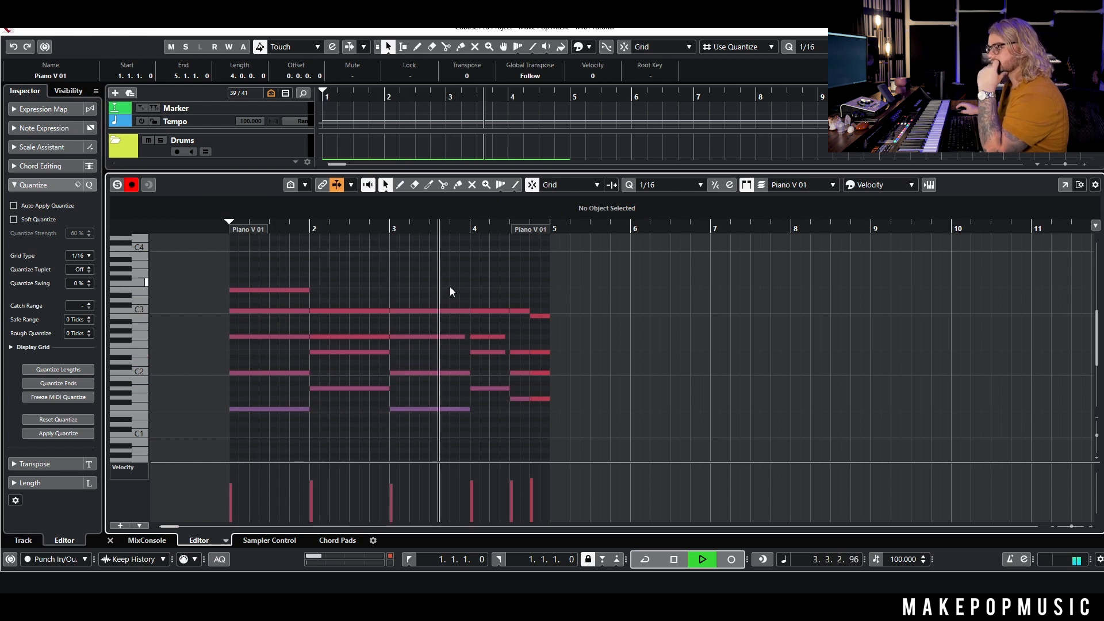
{"action": "left_click", "coordinate": [462, 337]}
{"action": "key", "text": "space"}
Step: Merge the last two chords of bar 4 into one half-bar chord from 4.3.1, removing the extra C3 and repeated lower notes
{"action": "left_click", "coordinate": [520, 311]}
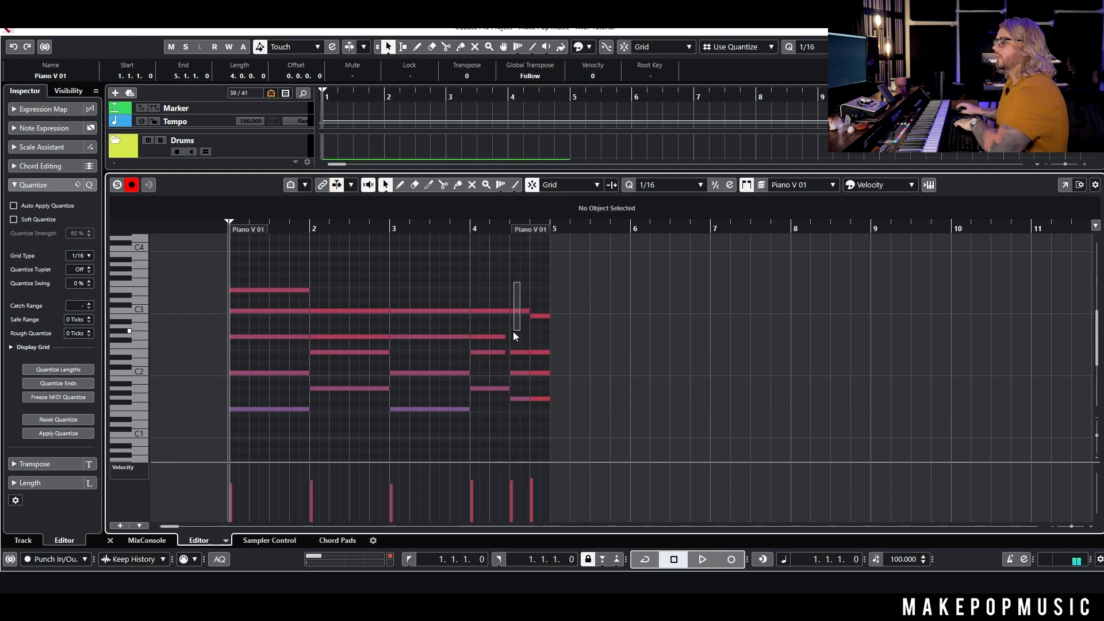
{"action": "key", "text": "Delete"}
{"action": "left_click_drag", "start_coordinate": [530, 316], "coordinate": [535, 441]}
{"action": "left_click", "coordinate": [548, 346]}
{"action": "left_click_drag", "start_coordinate": [517, 402], "coordinate": [549, 398]}
Step: Play the chords and lengthen bar 4's first E2 note to end at 4.3.1
{"action": "key", "text": "space"}
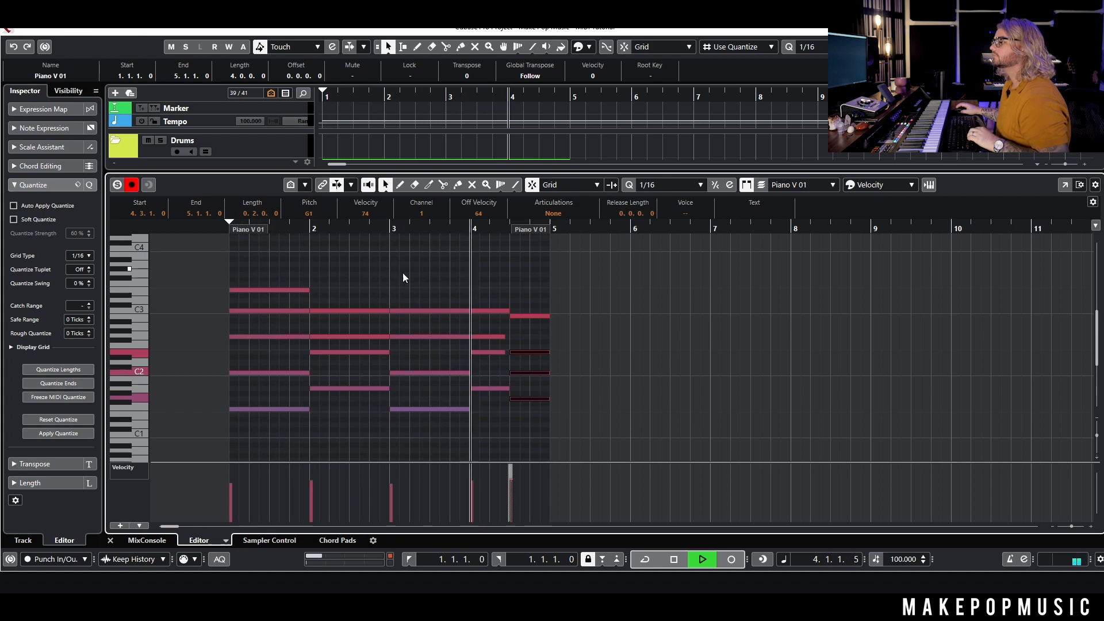
{"action": "left_click_drag", "start_coordinate": [505, 352], "coordinate": [508, 353]}
{"action": "key", "text": "space"}
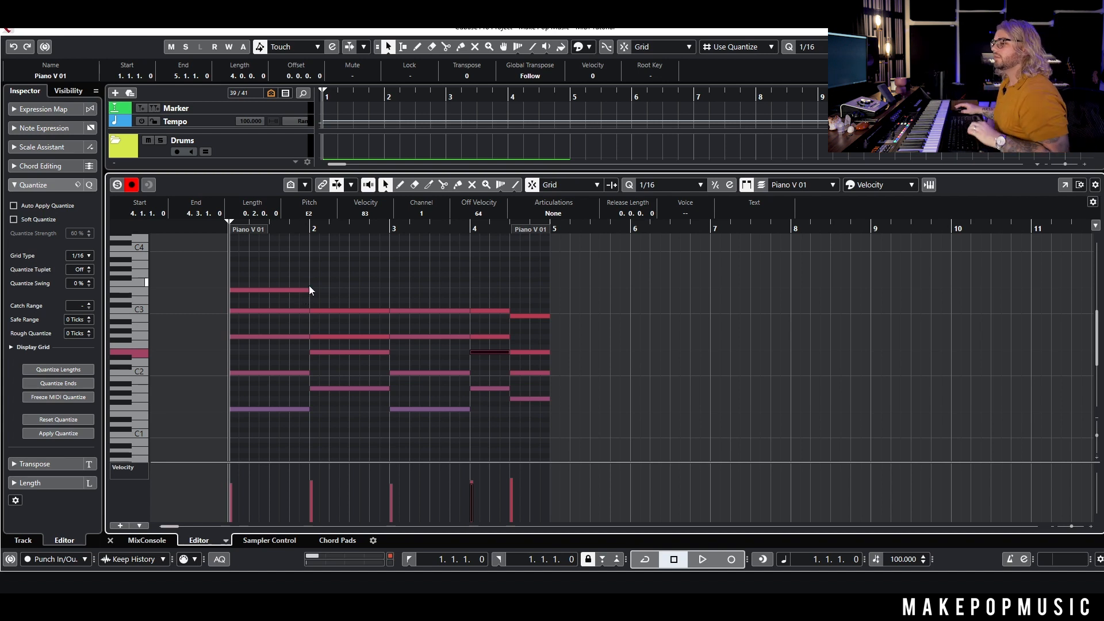
Step: Split the bar 1 chord at 1.3.3 and delete the piece after the split
{"action": "key", "text": "space"}
{"action": "scroll", "coordinate": [280, 431], "scroll_direction": "up", "scroll_amount": 2}
{"action": "left_click_drag", "start_coordinate": [289, 436], "coordinate": [269, 264]}
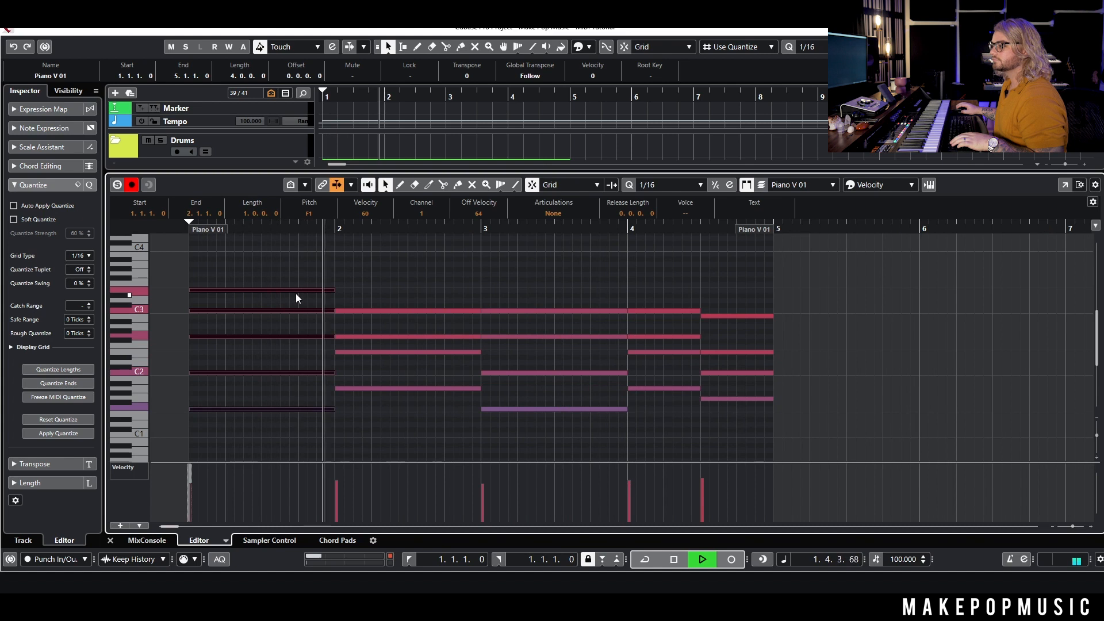
{"action": "key", "text": "space"}
{"action": "key", "text": "3"}
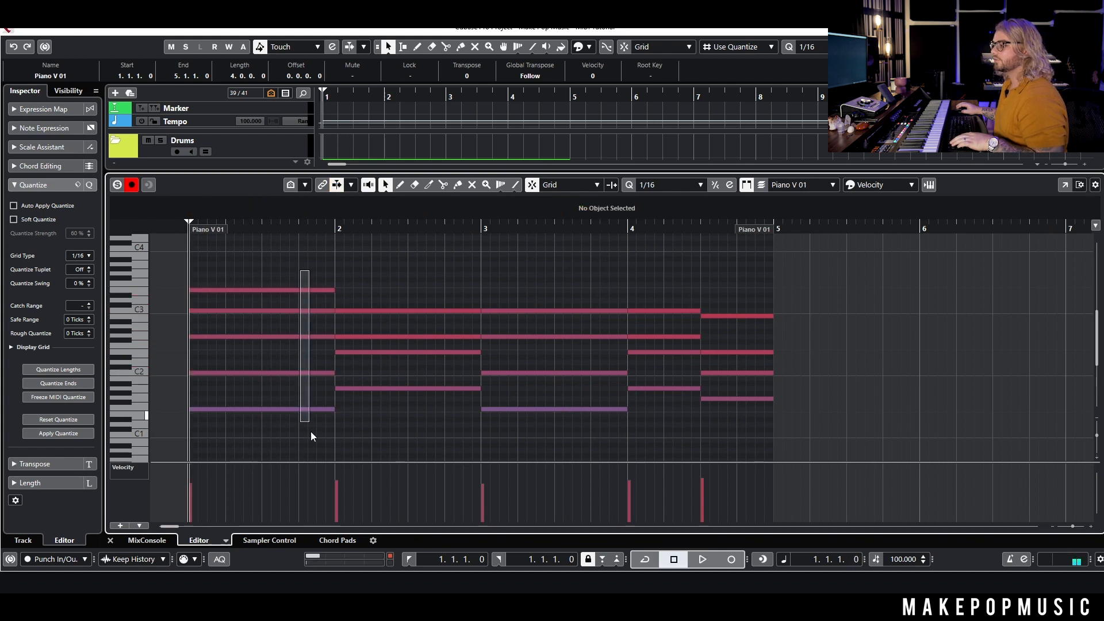
{"action": "left_click", "coordinate": [281, 291]}
{"action": "key", "text": "1"}
{"action": "left_click_drag", "start_coordinate": [301, 271], "coordinate": [316, 417]}
{"action": "key", "text": "Delete"}
Step: Move the bar 2 chord earlier to start at 1.3.3 and play the new timing
{"action": "key", "text": "space"}
{"action": "left_click_drag", "start_coordinate": [353, 281], "coordinate": [372, 443]}
{"action": "scroll", "coordinate": [370, 322], "scroll_direction": "up", "scroll_amount": 3}
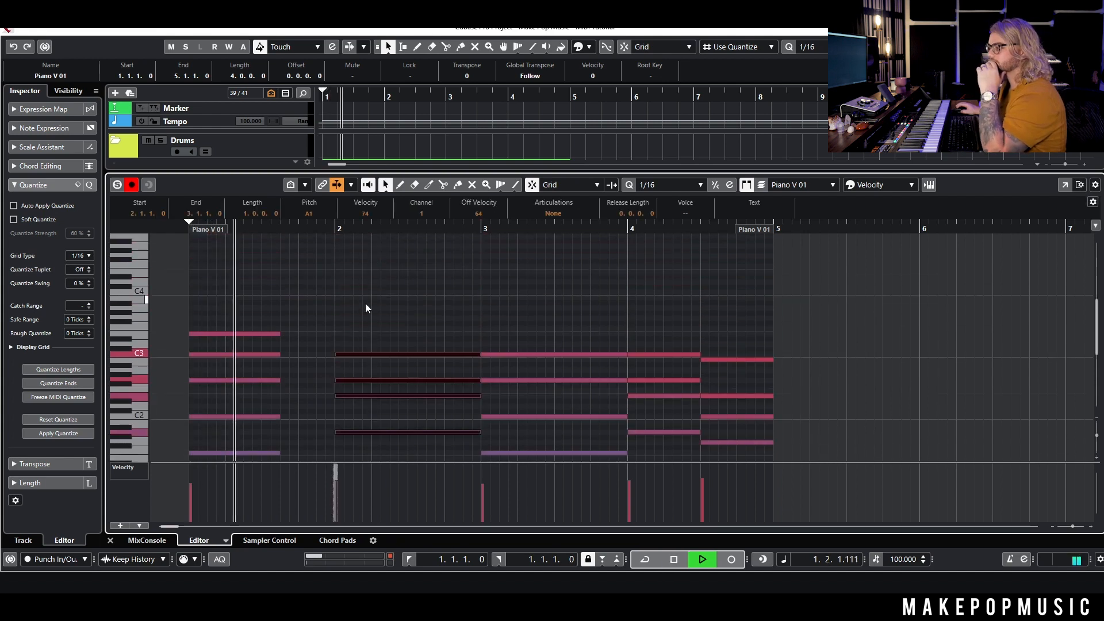
{"action": "key", "text": "space"}
{"action": "left_click_drag", "start_coordinate": [343, 353], "coordinate": [303, 357]}
{"action": "key", "text": "space"}
{"action": "scroll", "coordinate": [379, 290], "scroll_direction": "down", "scroll_amount": 3}
{"action": "scroll", "coordinate": [395, 276], "scroll_direction": "up", "scroll_amount": 3}
{"action": "key", "text": "space"}
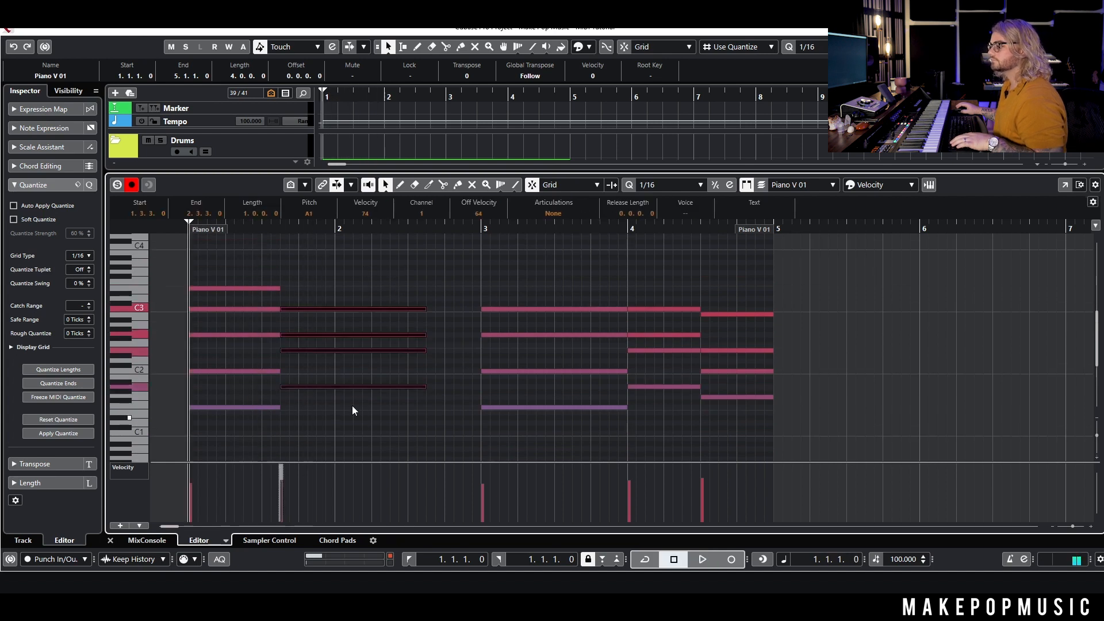
Step: Split the moved chord at the start of bar 2 and delete the piece after it
{"action": "key", "text": "3"}
{"action": "left_click", "coordinate": [335, 310]}
{"action": "key", "text": "1"}
{"action": "left_click_drag", "start_coordinate": [382, 289], "coordinate": [369, 412]}
{"action": "key", "text": "Delete"}
Step: Copy the bar 3 chord to the start of bar 2 and play the progression
{"action": "left_click_drag", "start_coordinate": [563, 289], "coordinate": [540, 421]}
{"action": "left_click_drag", "start_coordinate": [335, 223], "coordinate": [340, 231]}
{"action": "key", "text": "ctrl+v"}
{"action": "left_click_drag", "start_coordinate": [274, 226], "coordinate": [181, 258]}
{"action": "key", "text": "space"}
{"action": "scroll", "coordinate": [457, 264], "scroll_direction": "up", "scroll_amount": 2}
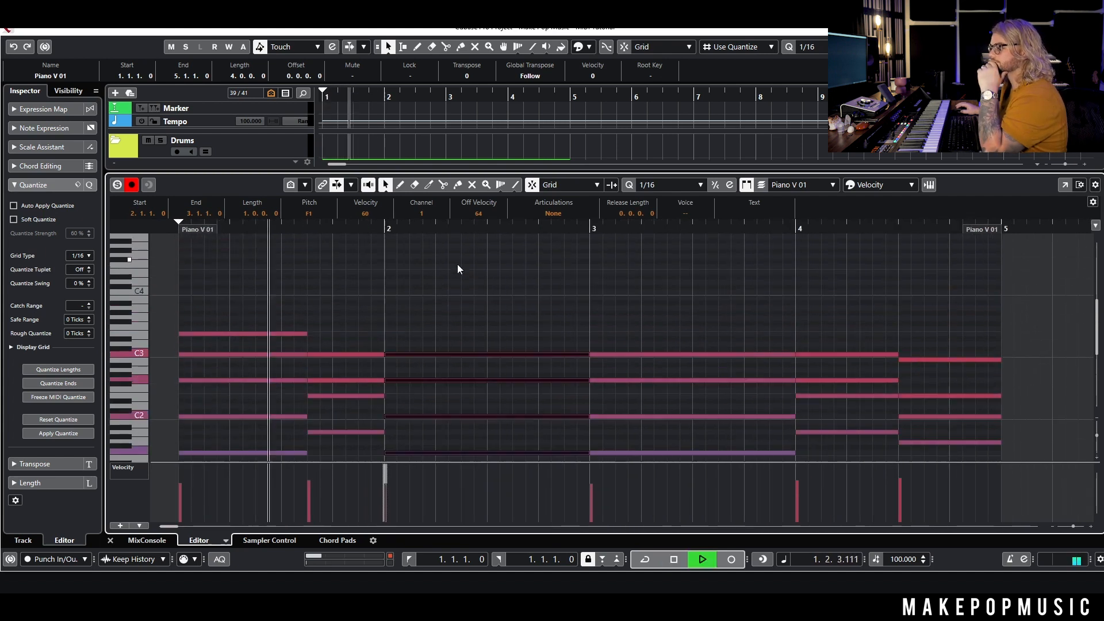
{"action": "key", "text": "space"}
Step: Raise the top C3 note of the bar 2 chord to D3 and play the result
{"action": "left_click_drag", "start_coordinate": [437, 313], "coordinate": [438, 361]}
{"action": "key", "text": "Up"}
{"action": "key", "text": "Up"}
{"action": "key", "text": "space"}
{"action": "scroll", "coordinate": [437, 293], "scroll_direction": "down", "scroll_amount": 2}
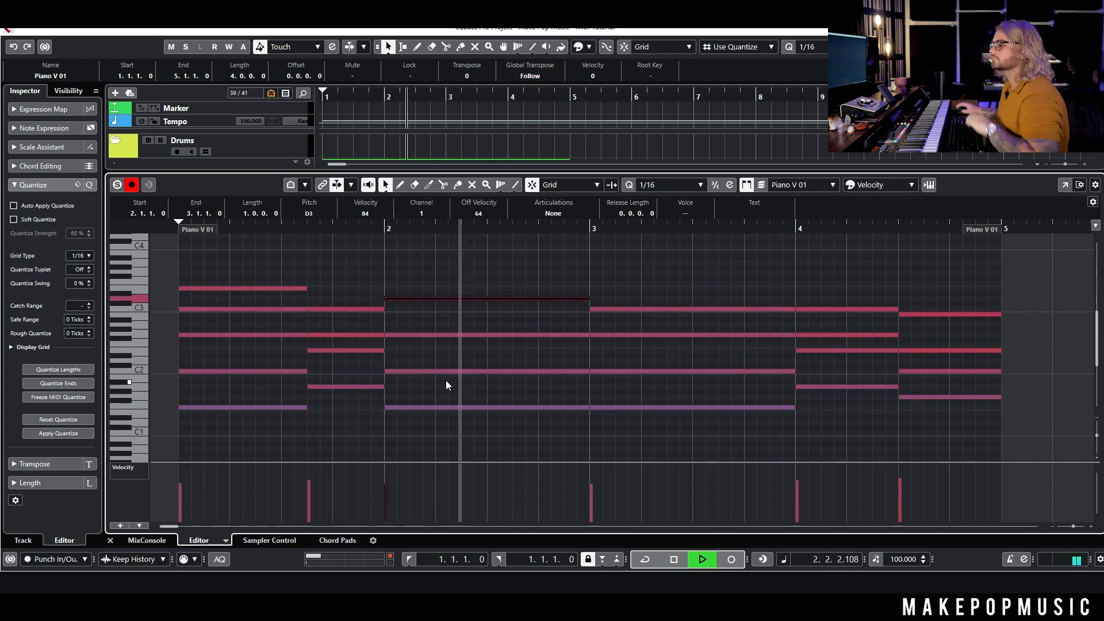
{"action": "key", "text": "space"}
Step: Lower the F1 bass note of the bar 2 chord to E1 and play the progression
{"action": "left_click", "coordinate": [281, 406]}
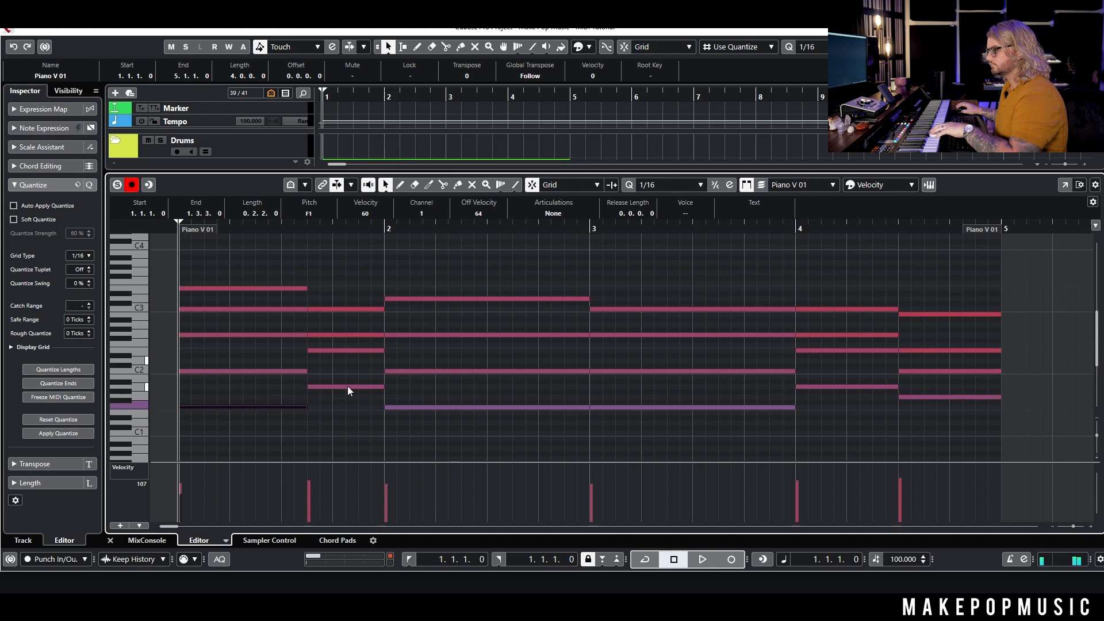
{"action": "left_click", "coordinate": [440, 406]}
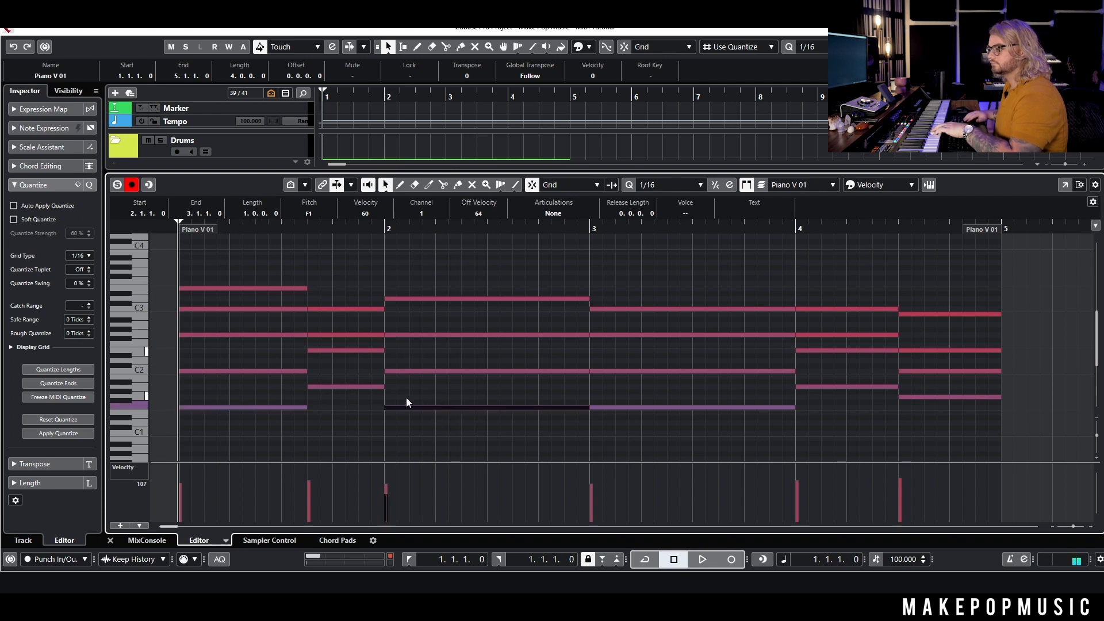
{"action": "key", "text": "Down"}
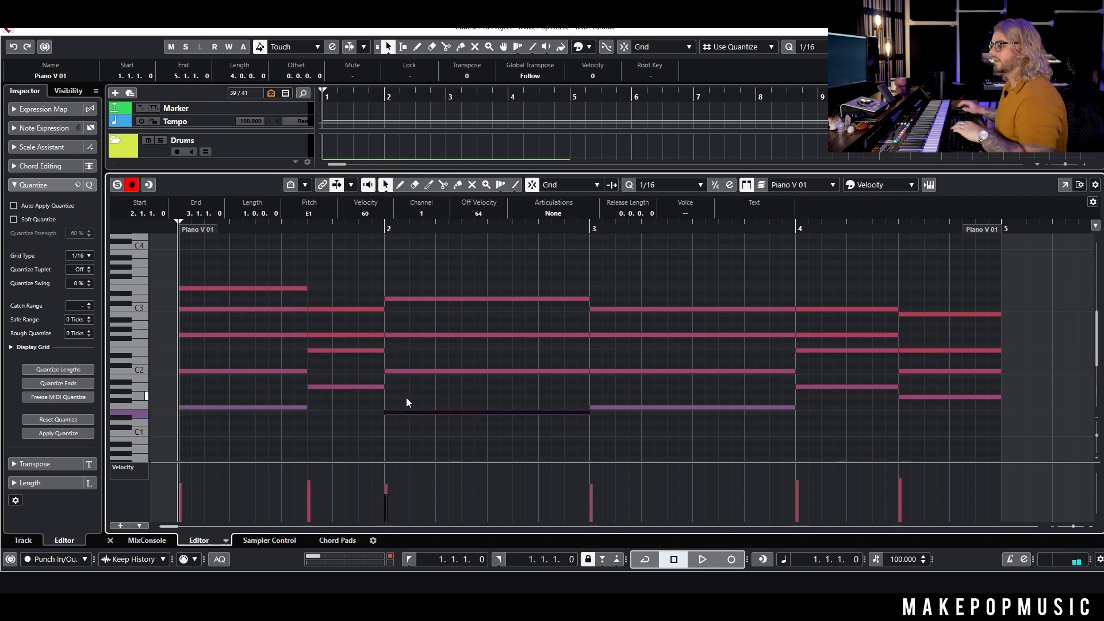
{"action": "key", "text": "space"}
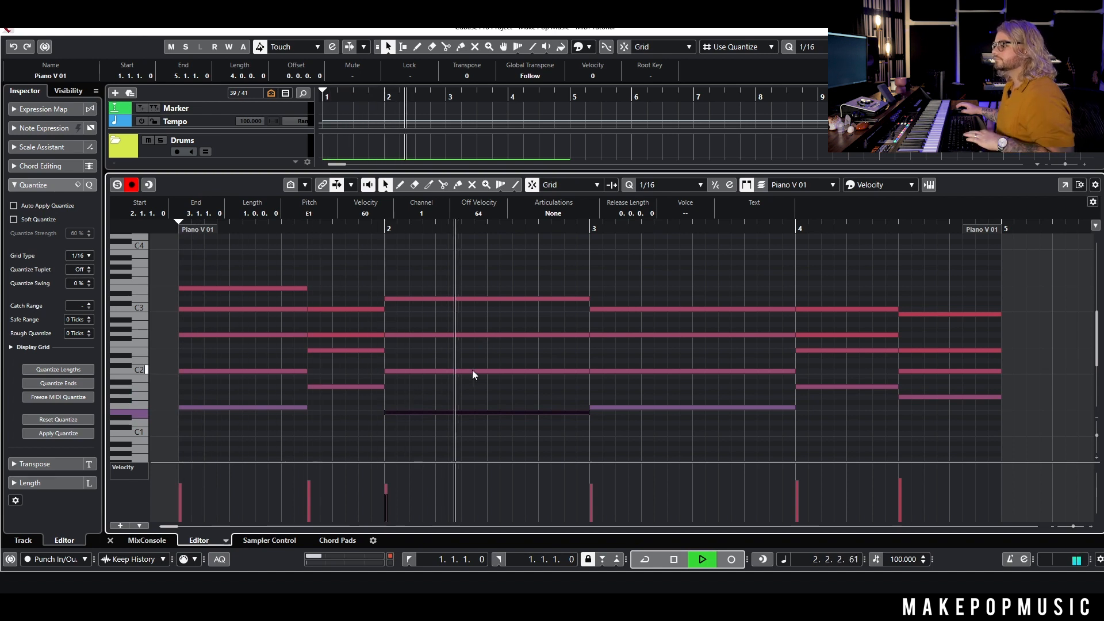
Step: Lower the bass note of the bar 2 chord to C1 and play the progression
{"action": "key", "text": "space"}
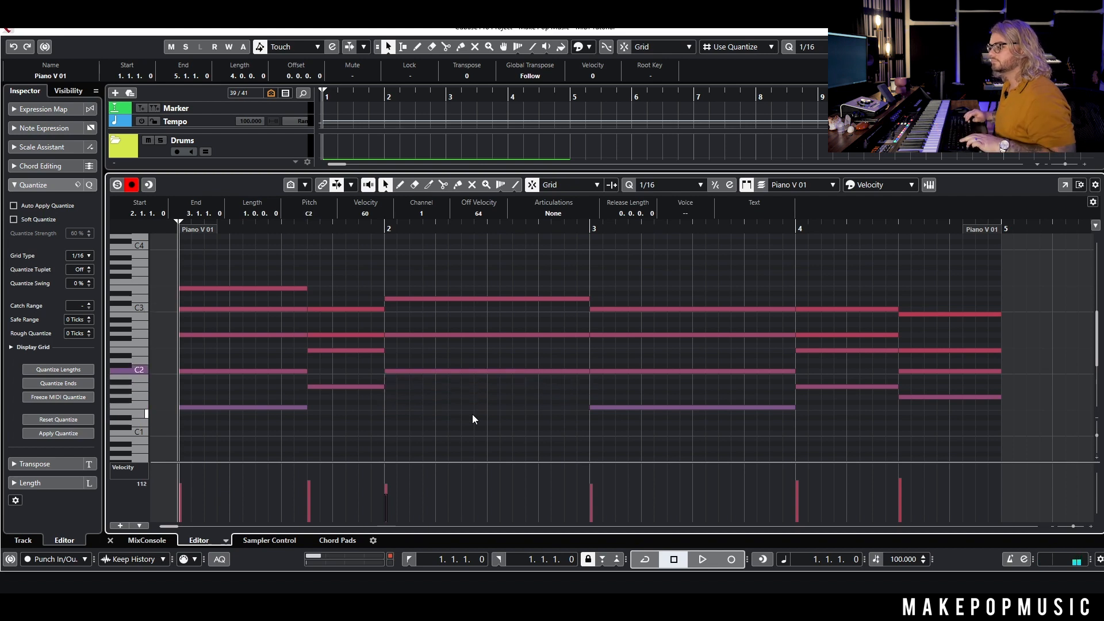
{"action": "key", "text": "space"}
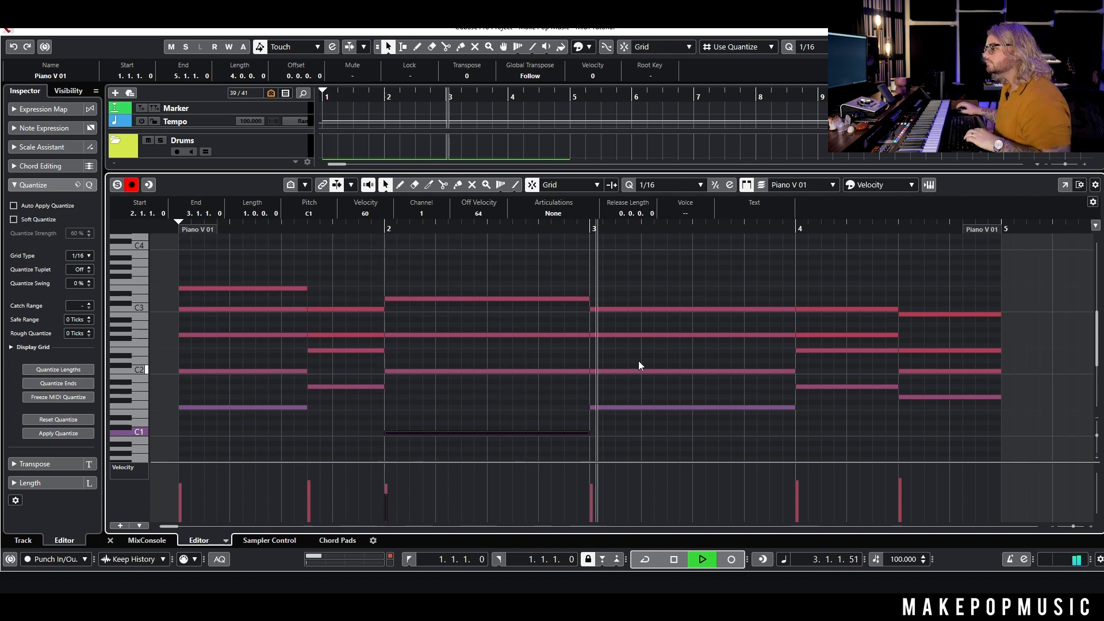
{"action": "key", "text": "space"}
{"action": "left_click_drag", "start_coordinate": [719, 278], "coordinate": [819, 436]}
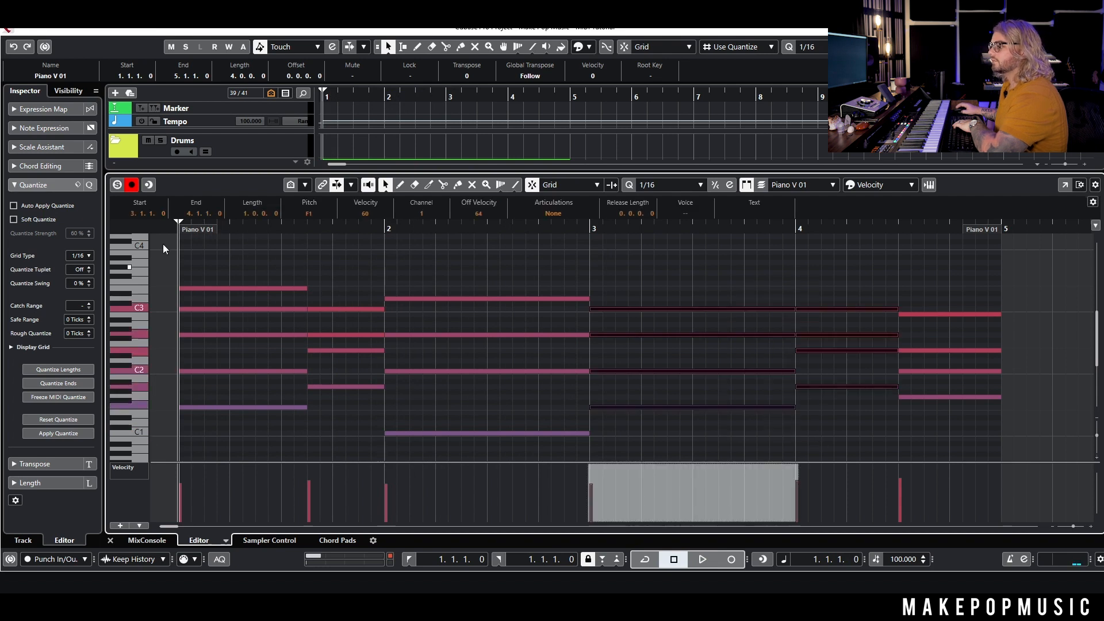
{"action": "key", "text": "space"}
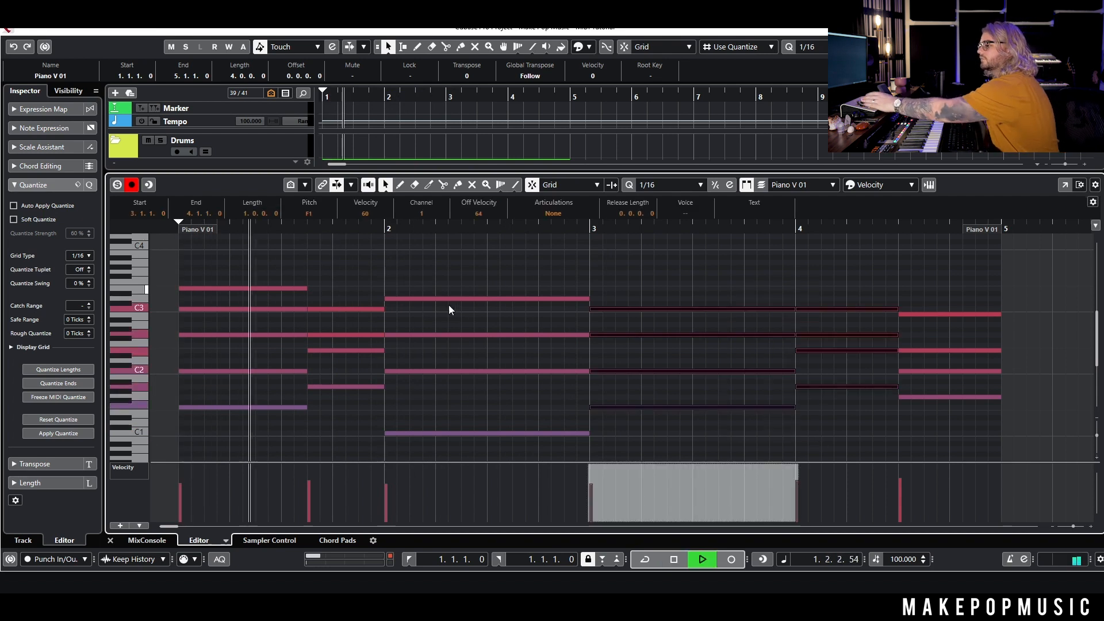
{"action": "key", "text": "space"}
Step: Add a copy of the bar 2 chord's C1 bass note at G1 and play the progression
{"action": "left_click", "coordinate": [462, 432]}
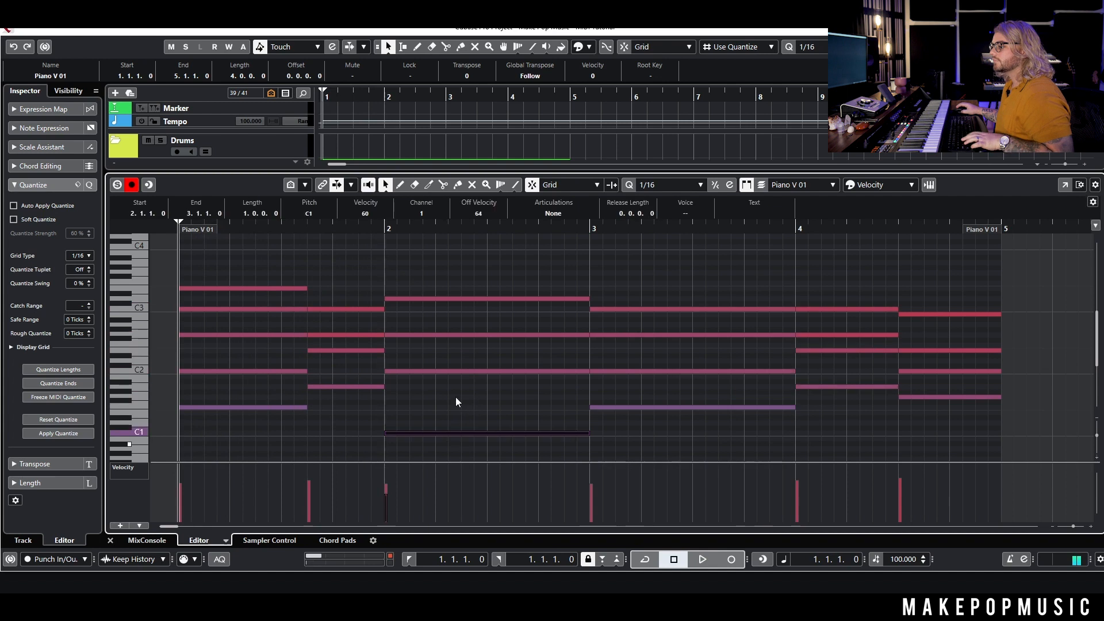
{"action": "left_click", "coordinate": [385, 228]}
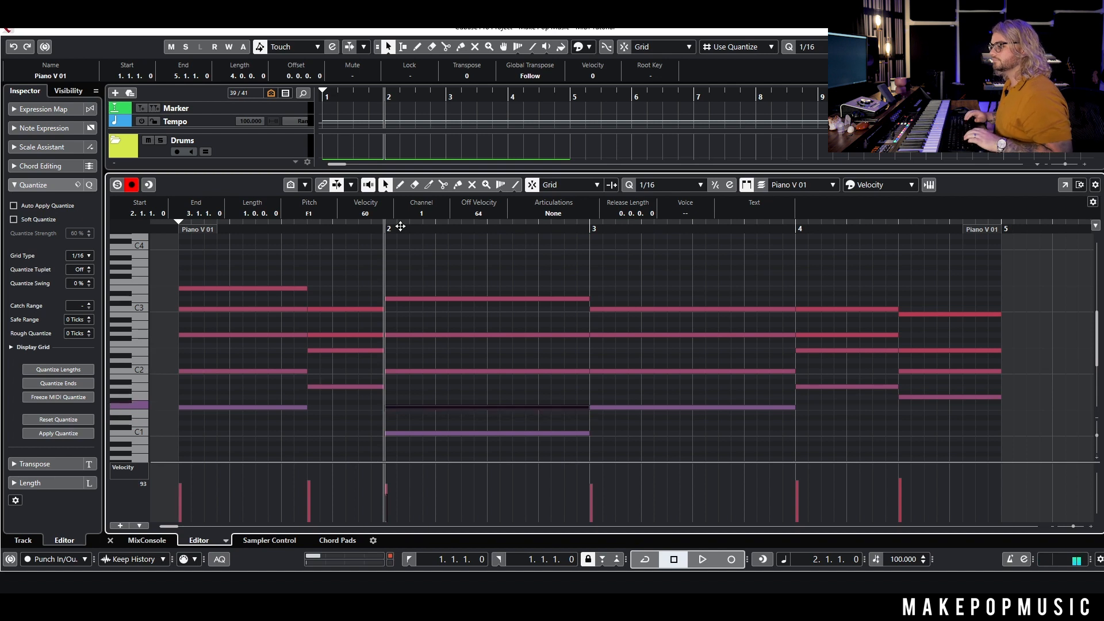
{"action": "left_click", "coordinate": [165, 229]}
{"action": "key", "text": "space"}
{"action": "key", "text": "Up"}
{"action": "key", "text": "Up"}
{"action": "key", "text": "Up"}
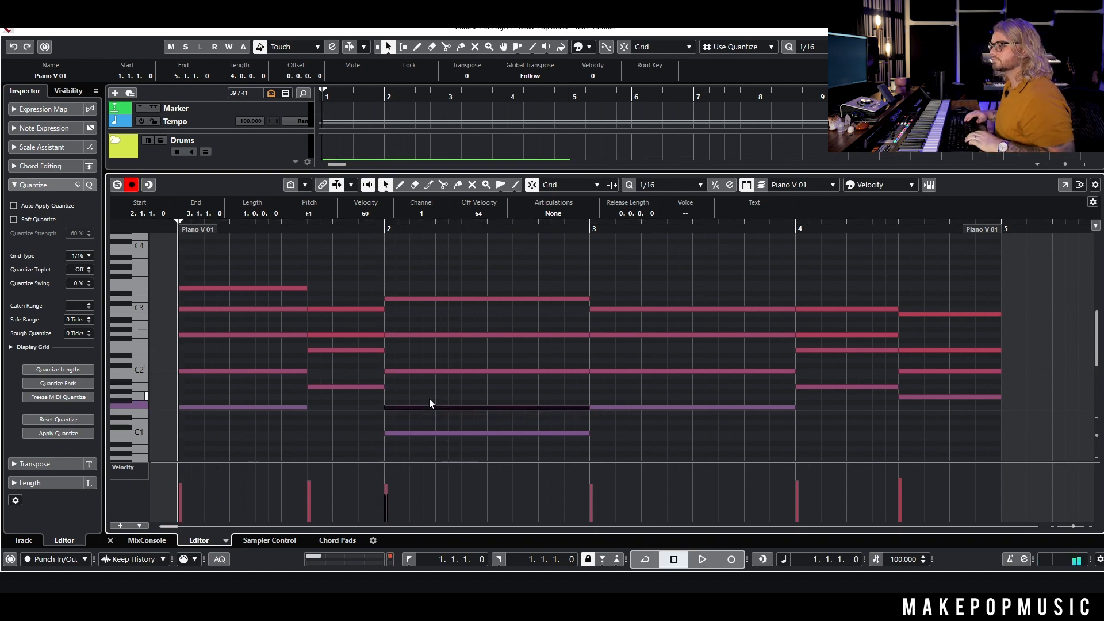
{"action": "key", "text": "space"}
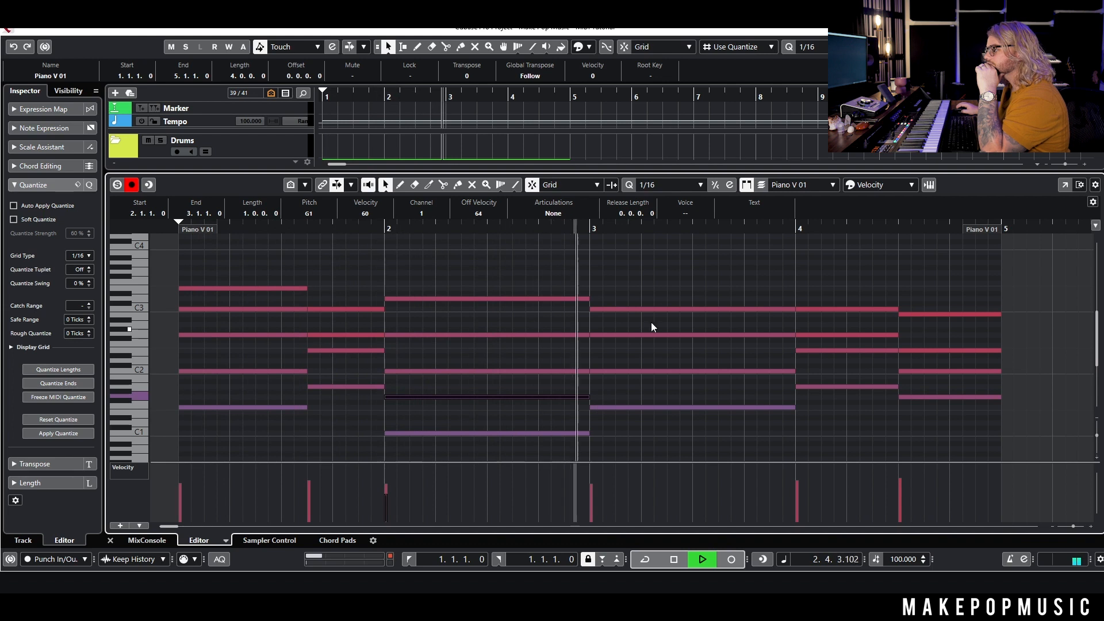
{"action": "key", "text": "space"}
Step: Move all chords of bars 3 and 4 outside the part to start at bar 6 and play the remaining bars
{"action": "left_click_drag", "start_coordinate": [665, 270], "coordinate": [705, 445]}
{"action": "left_click_drag", "start_coordinate": [957, 281], "coordinate": [746, 442]}
{"action": "scroll", "coordinate": [753, 426], "scroll_direction": "down", "scroll_amount": 5}
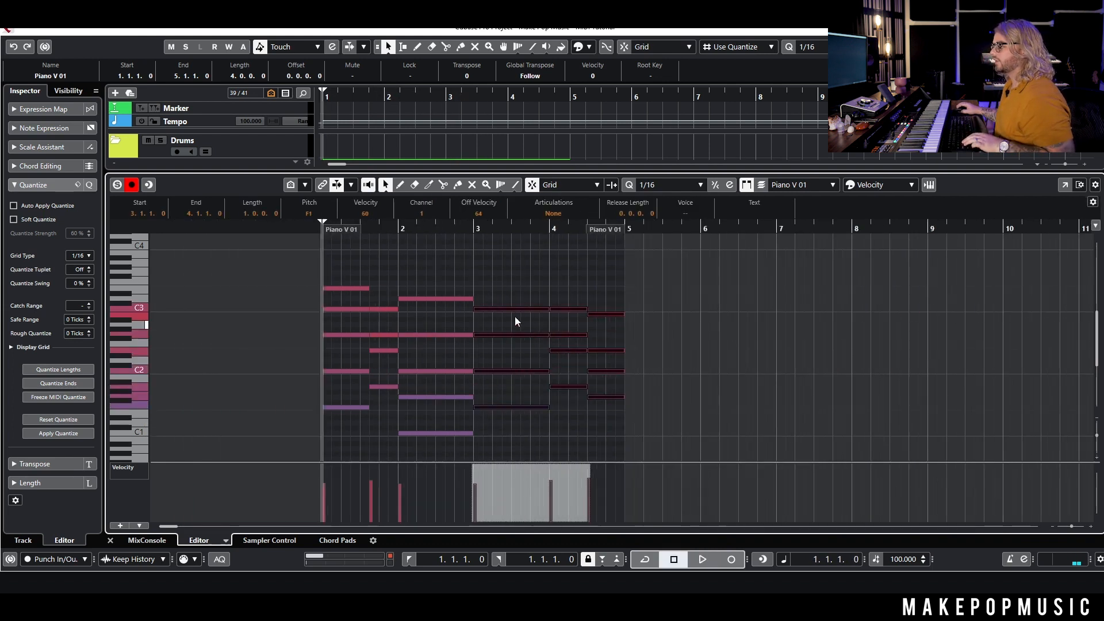
{"action": "left_click_drag", "start_coordinate": [516, 309], "coordinate": [744, 316]}
{"action": "key", "text": "Return"}
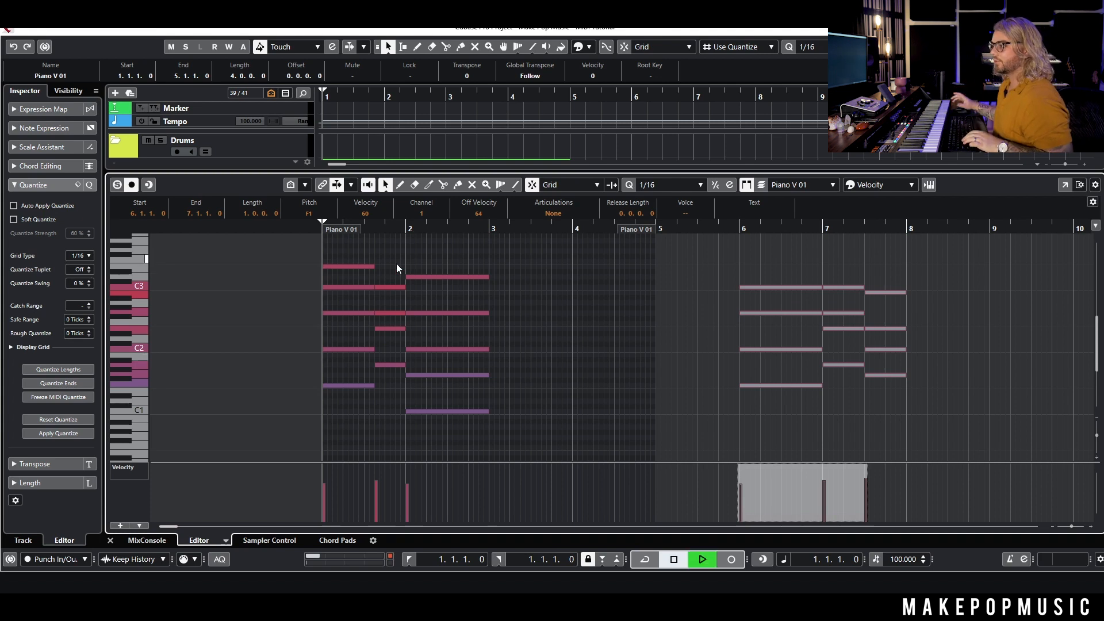
{"action": "key", "text": "space"}
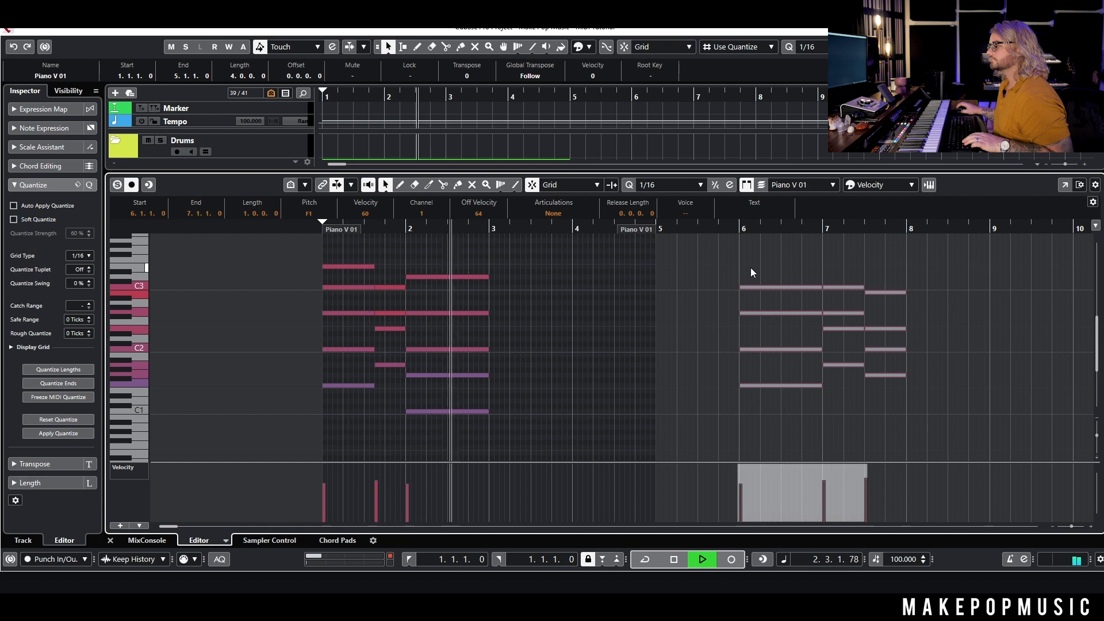
{"action": "key", "text": "space"}
Step: Copy the chords of bars 1 and 2 to the start of bar 3 and play the result
{"action": "left_click_drag", "start_coordinate": [432, 247], "coordinate": [311, 423]}
{"action": "left_click", "coordinate": [488, 228]}
{"action": "key", "text": "ctrl+v"}
{"action": "key", "text": "space"}
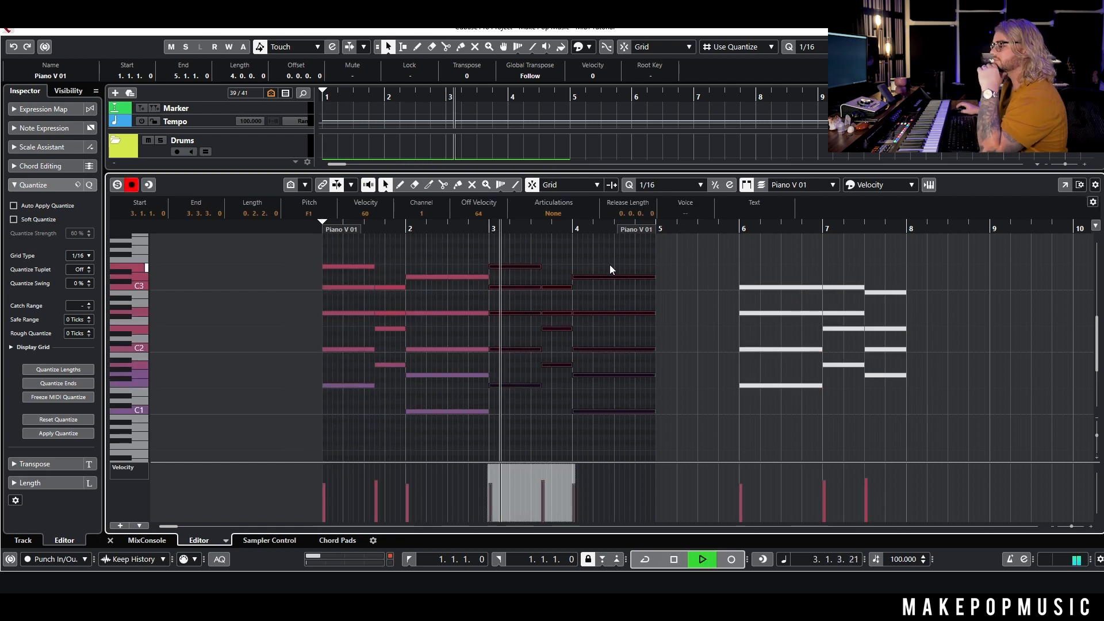
Step: Split the bar 4 chord at the middle of the bar and delete its second half
{"action": "key", "text": "3"}
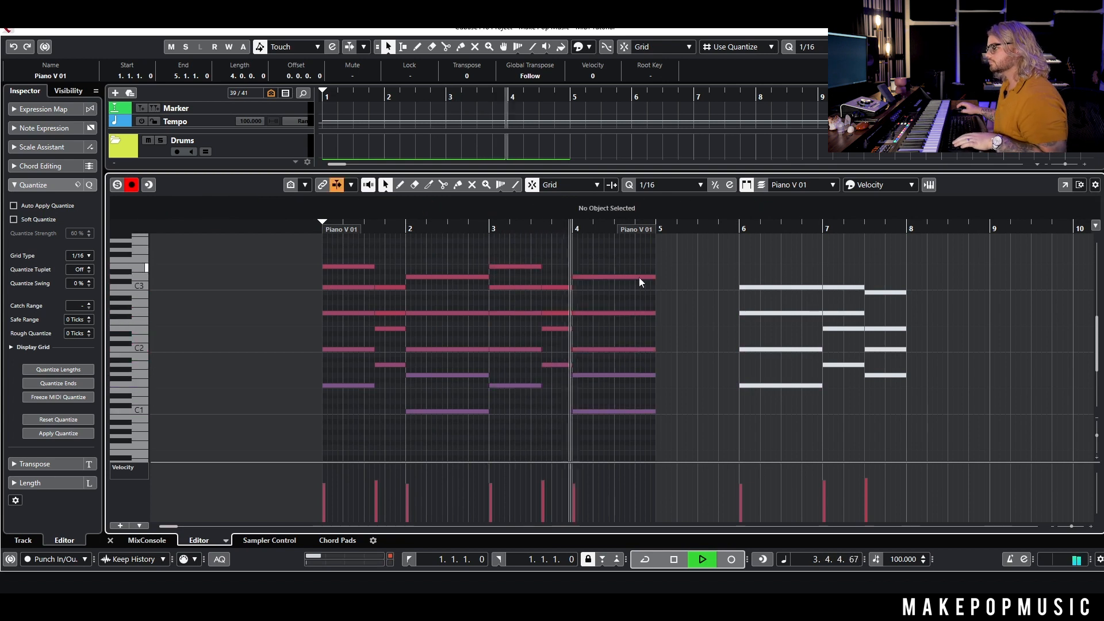
{"action": "left_click", "coordinate": [618, 411]}
{"action": "key", "text": "space"}
{"action": "key", "text": "1"}
{"action": "left_click_drag", "start_coordinate": [634, 424], "coordinate": [643, 260]}
{"action": "key", "text": "Delete"}
Step: Copy the last chord parked beyond the part to beat 3 of bar 4 and play the result
{"action": "left_click_drag", "start_coordinate": [900, 264], "coordinate": [887, 385]}
{"action": "key", "text": "ctrl+c"}
{"action": "left_click", "coordinate": [614, 228]}
{"action": "key", "text": "ctrl+v"}
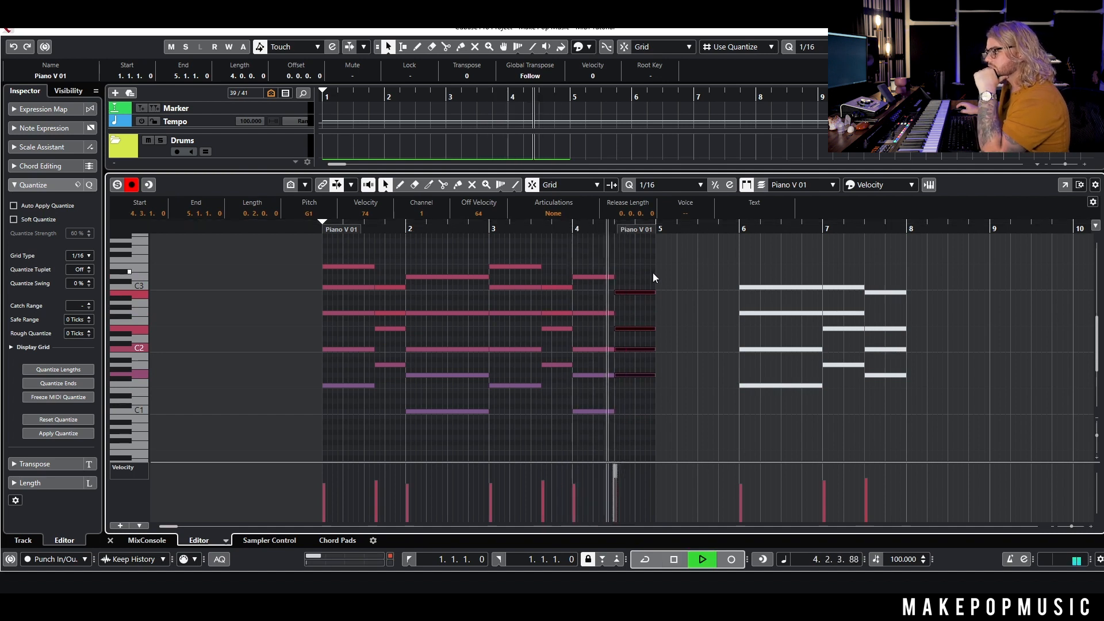
{"action": "key", "text": "space"}
Step: Trim the last chord to start at 4.3.3.0, extend the preceding bar 4 chord to that point and play the progression
{"action": "left_click_drag", "start_coordinate": [614, 294], "coordinate": [625, 296]}
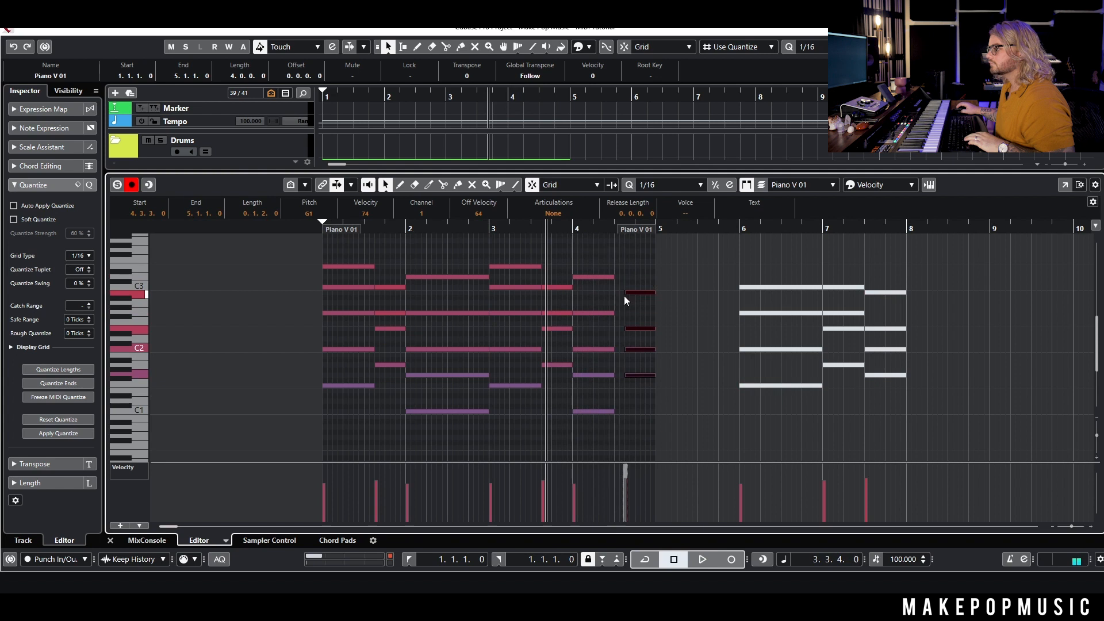
{"action": "left_click_drag", "start_coordinate": [610, 257], "coordinate": [620, 277]}
{"action": "left_click", "coordinate": [611, 409]}
{"action": "left_click", "coordinate": [323, 224]}
{"action": "key", "text": "space"}
{"action": "scroll", "coordinate": [419, 241], "scroll_direction": "up", "scroll_amount": 3}
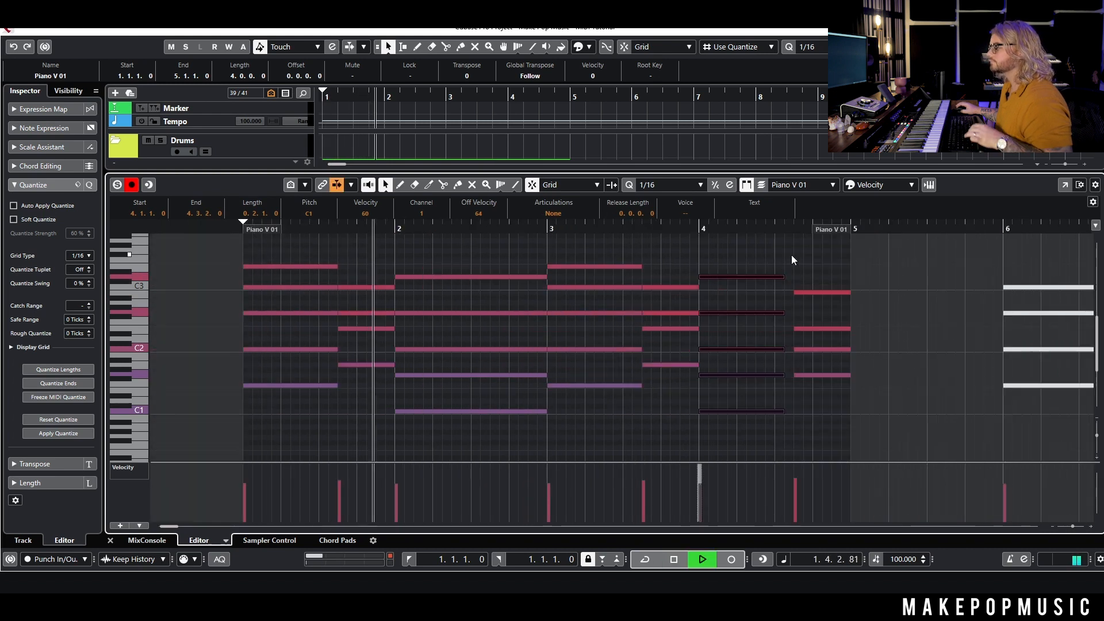
{"action": "left_click_drag", "start_coordinate": [782, 277], "coordinate": [789, 277]}
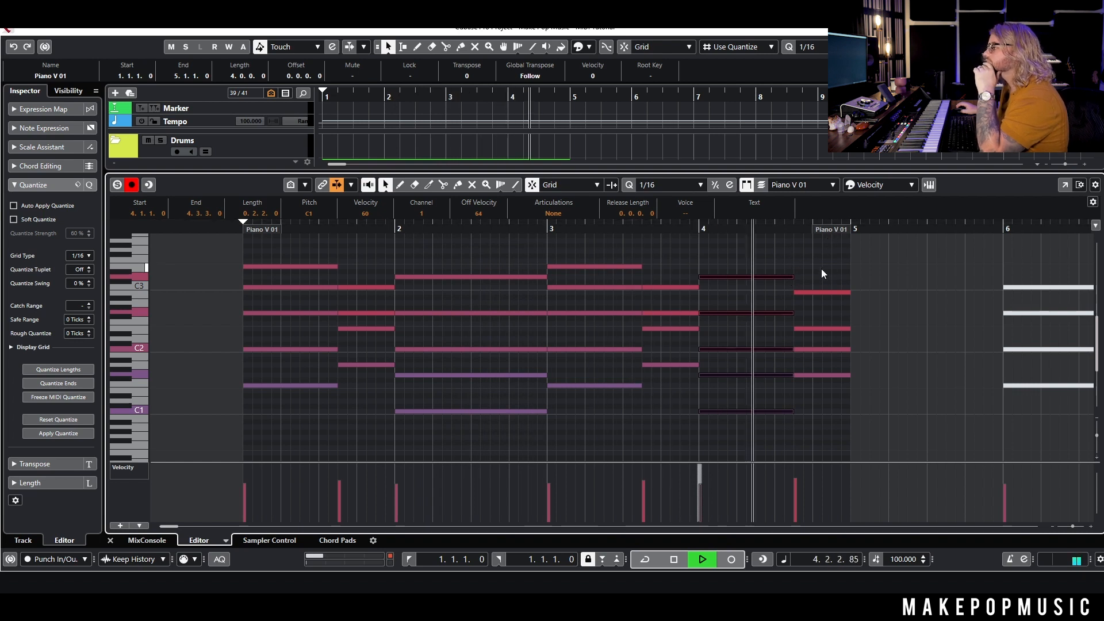
{"action": "key", "text": "space"}
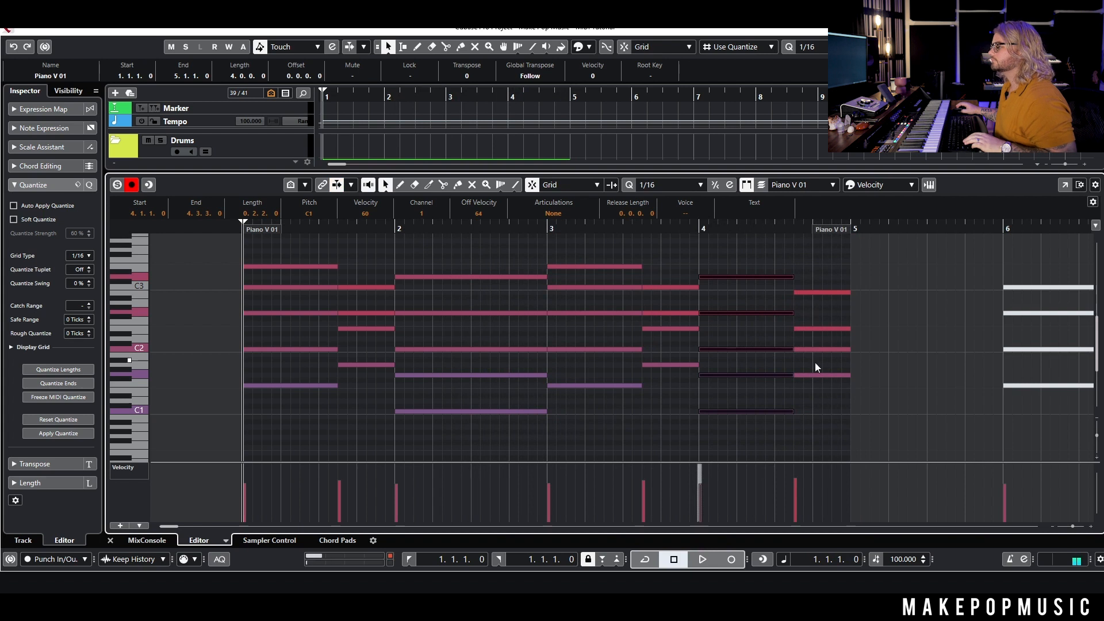
Step: Close the MIDI editor and repeat the chord part once on the EZ KEYS (D) track, from bar 5 to bar 9
{"action": "left_click", "coordinate": [812, 374]}
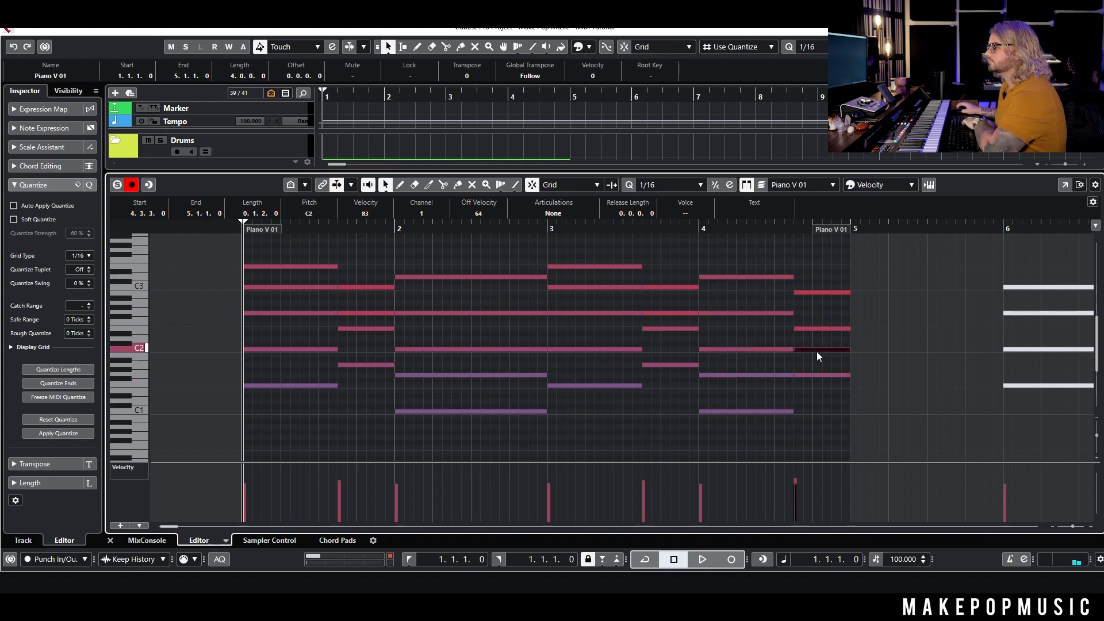
{"action": "left_click", "coordinate": [812, 305]}
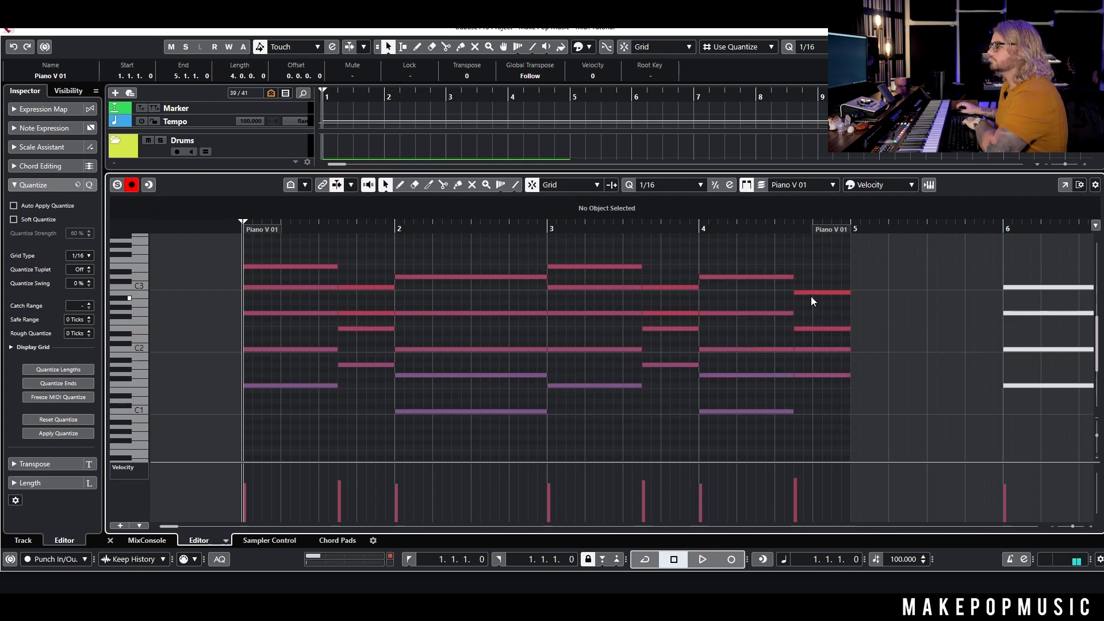
{"action": "key", "text": "g"}
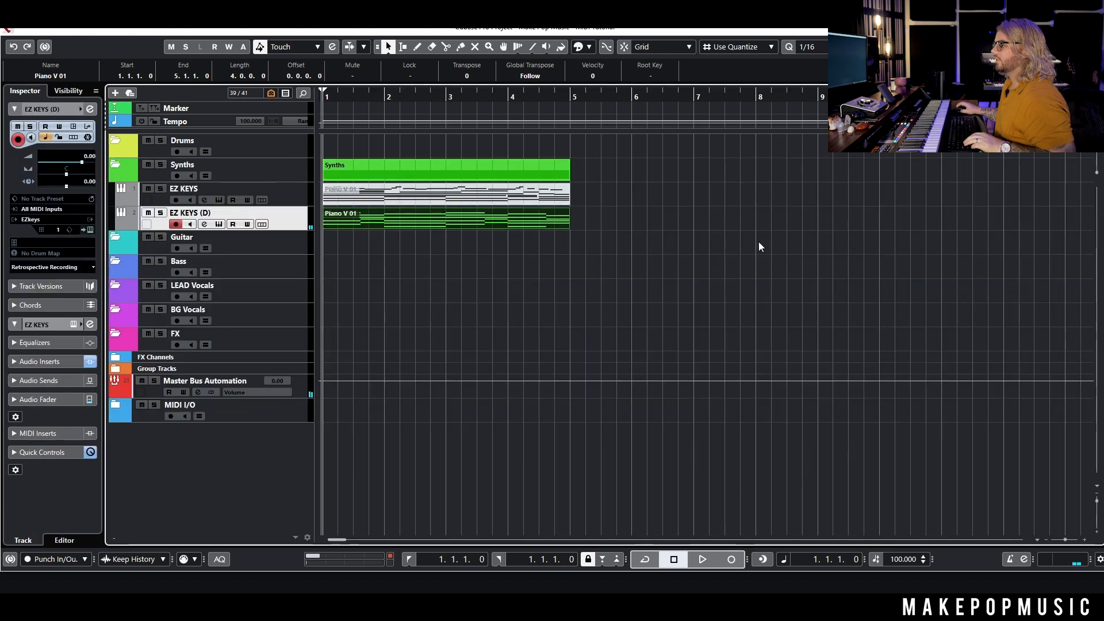
{"action": "key", "text": "g"}
{"action": "key", "text": "h"}
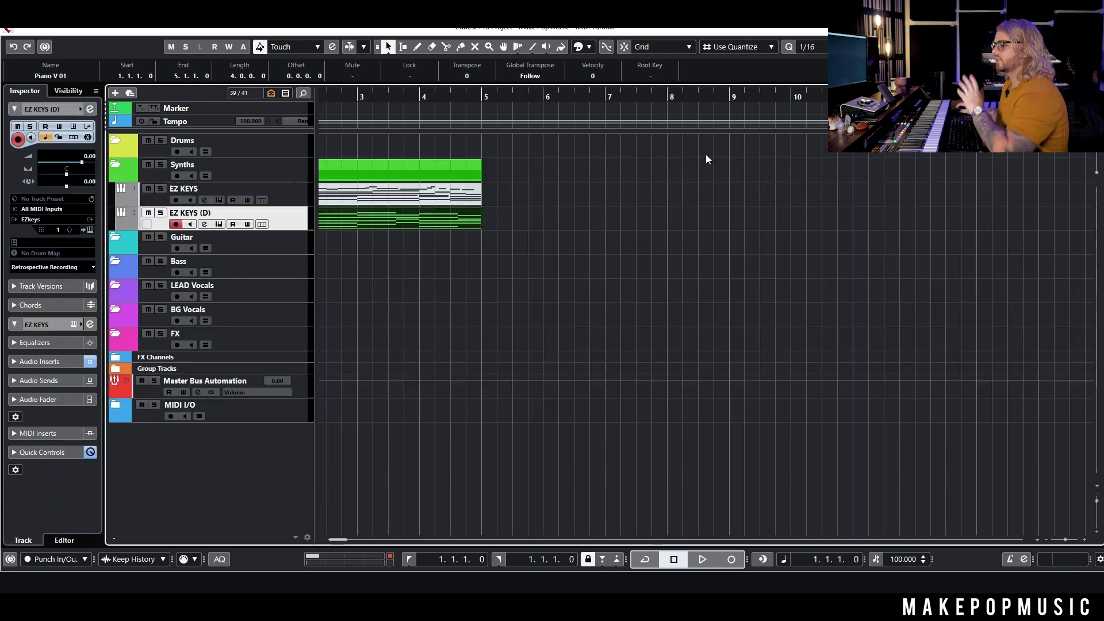
{"action": "left_click_drag", "start_coordinate": [482, 225], "coordinate": [726, 224]}
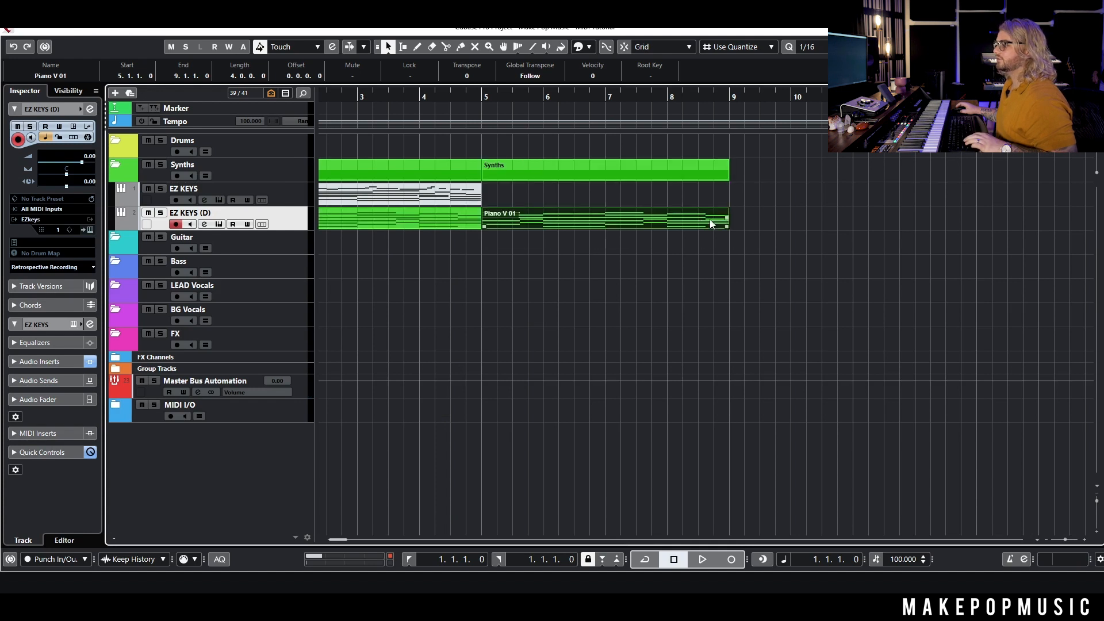
Step: Rename the EZ KEYS (D) track to Chords
{"action": "key", "text": "g"}
{"action": "left_click", "coordinate": [374, 197]}
{"action": "left_click", "coordinate": [248, 224]}
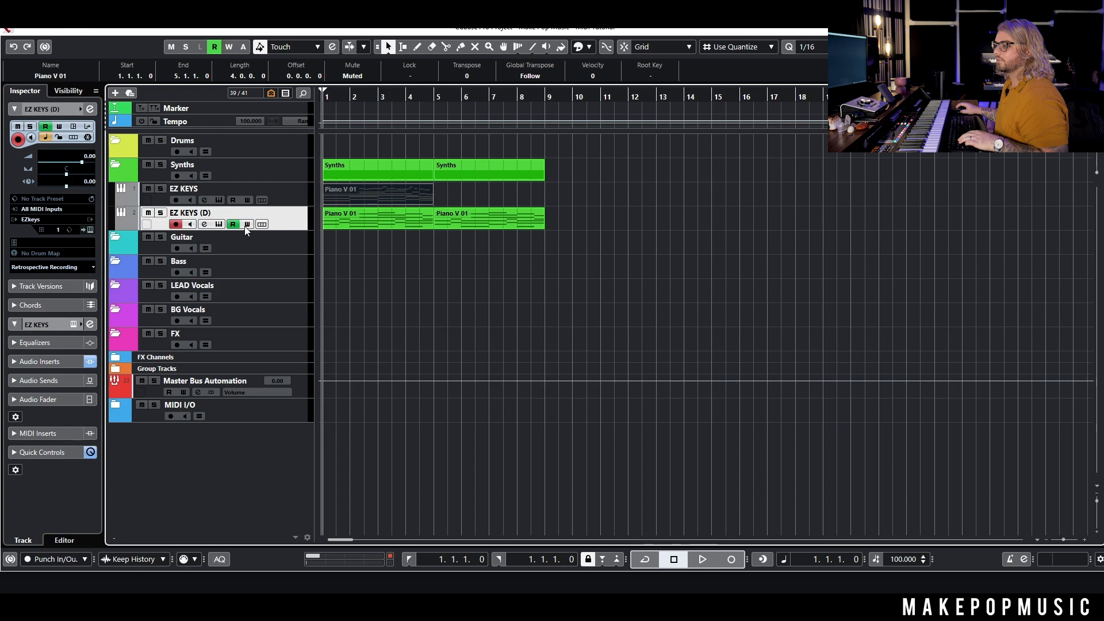
{"action": "double_click", "coordinate": [199, 214]}
{"action": "key", "text": "BackSpace"}
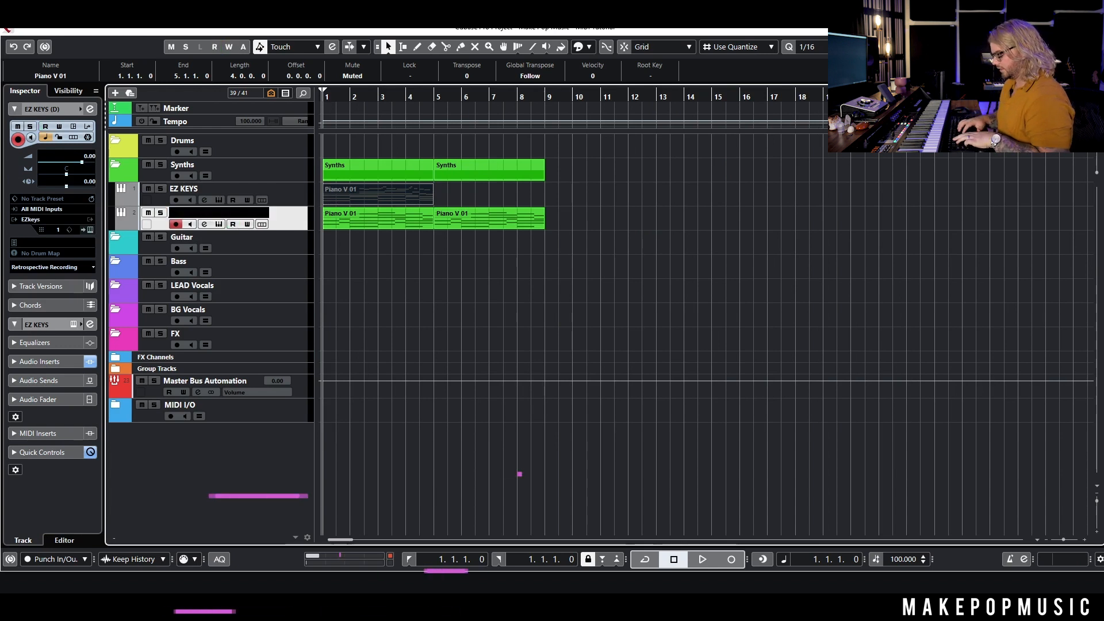
{"action": "type", "text": "Chords"}
{"action": "key", "text": "Return"}
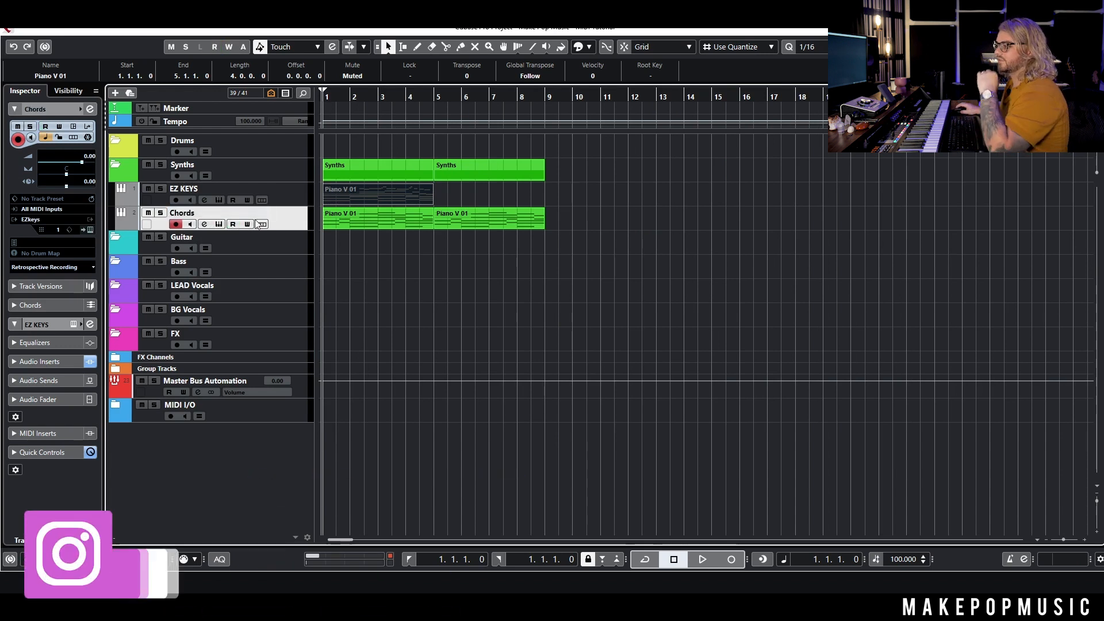
Step: Duplicate the Chords track and copy the original EZ KEYS part onto the duplicate at bar 1
{"action": "right_click", "coordinate": [298, 212]}
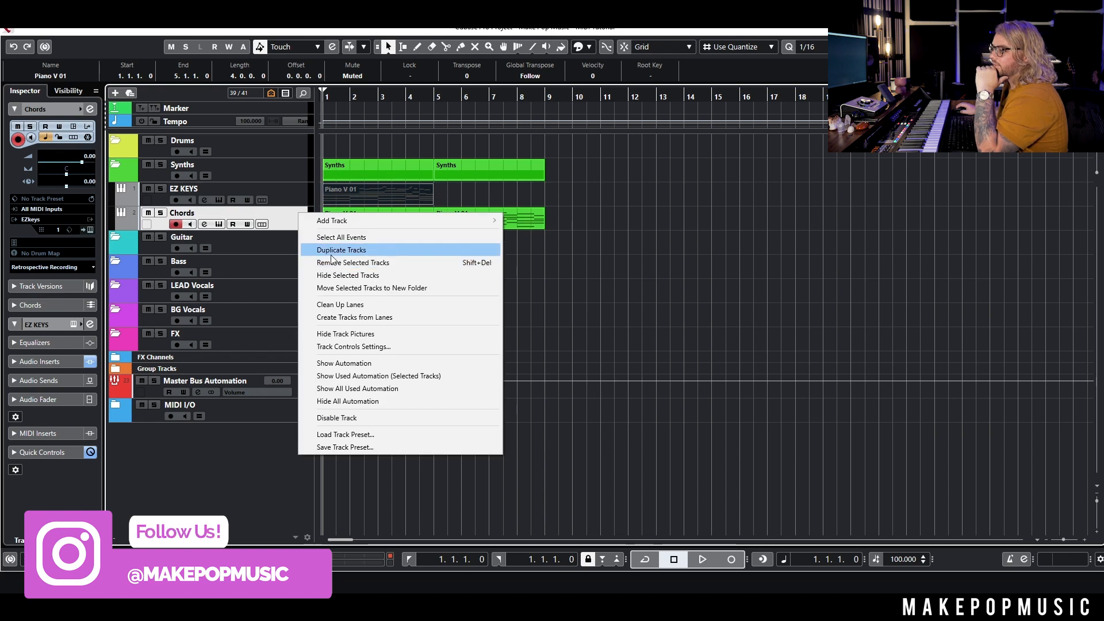
{"action": "left_click", "coordinate": [331, 251]}
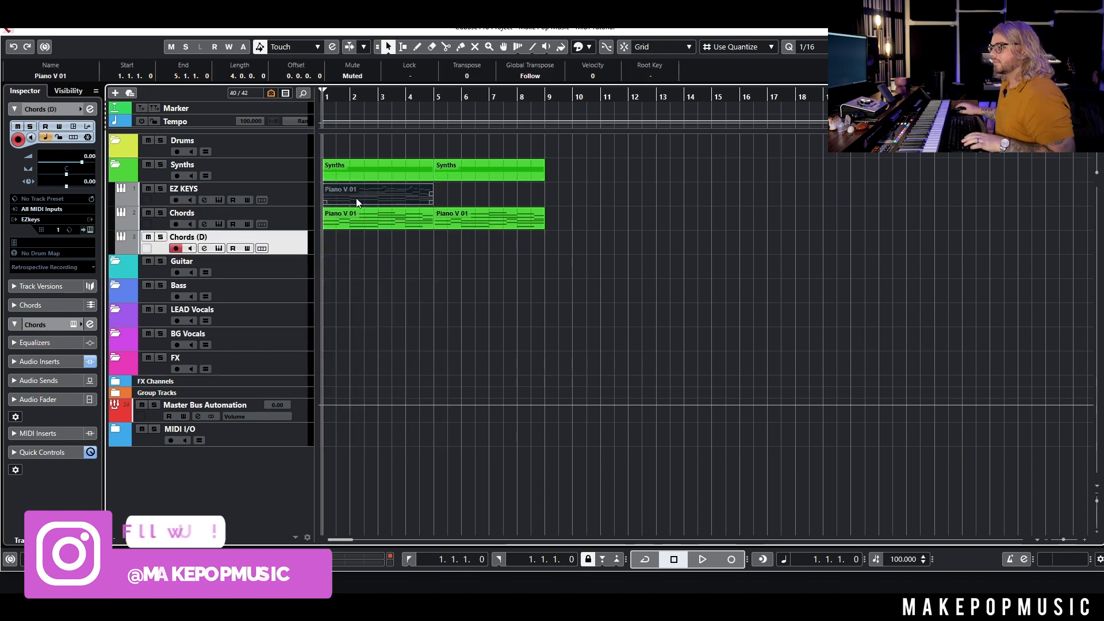
{"action": "left_click_drag", "start_coordinate": [357, 199], "coordinate": [365, 240]}
Step: Delete the low chord notes from the copied part, keeping the upper melody notes, and play it with the chords
{"action": "double_click", "coordinate": [349, 246]}
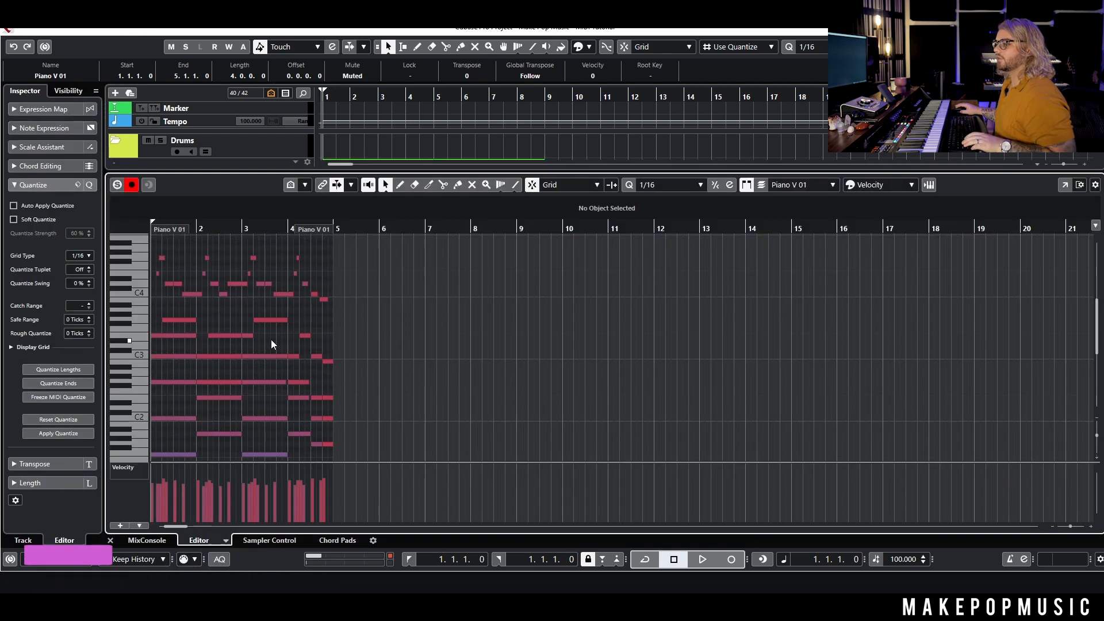
{"action": "key", "text": "h"}
{"action": "key", "text": "h"}
{"action": "left_click_drag", "start_coordinate": [312, 364], "coordinate": [324, 477]}
{"action": "key", "text": "Delete"}
{"action": "scroll", "coordinate": [340, 404], "scroll_direction": "up", "scroll_amount": 5}
{"action": "left_click_drag", "start_coordinate": [387, 317], "coordinate": [408, 447]}
{"action": "key", "text": "Delete"}
{"action": "left_click_drag", "start_coordinate": [488, 283], "coordinate": [476, 469]}
{"action": "key", "text": "Delete"}
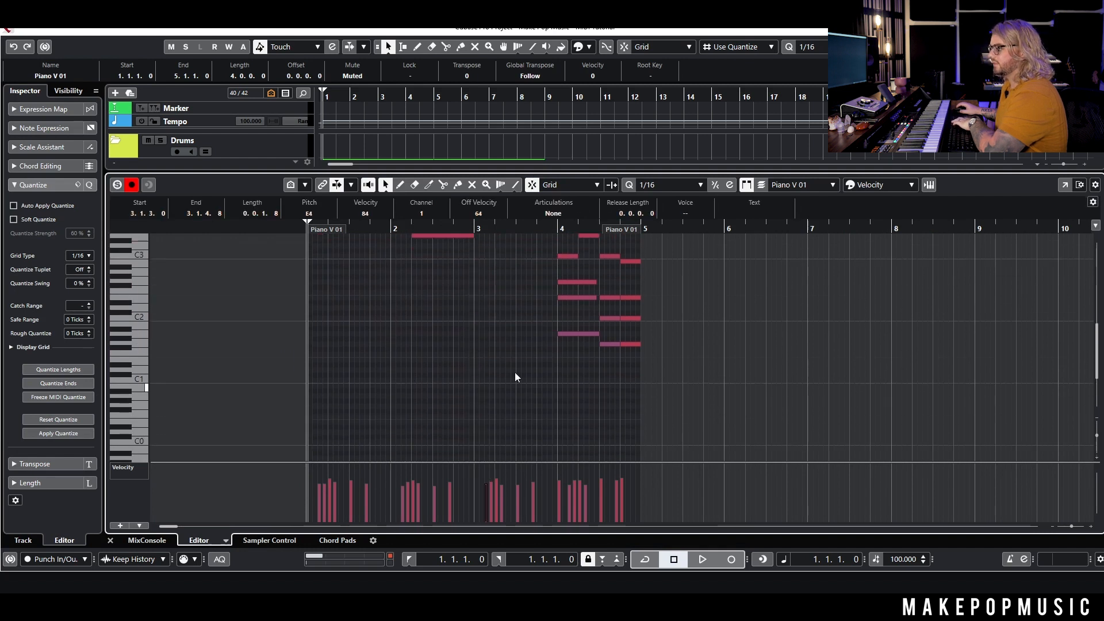
{"action": "key", "text": "ctrl+e"}
{"action": "key", "text": "space"}
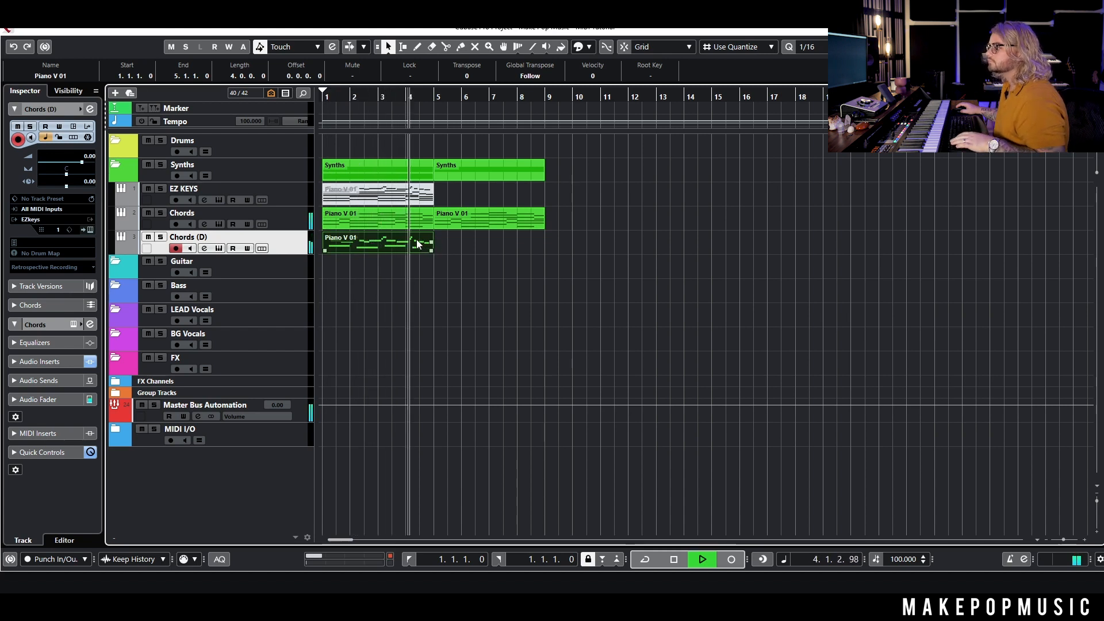
{"action": "key", "text": "space"}
Step: Reopen the melody part on the Chords (D) track and audition its first notes in bar 1
{"action": "double_click", "coordinate": [393, 238]}
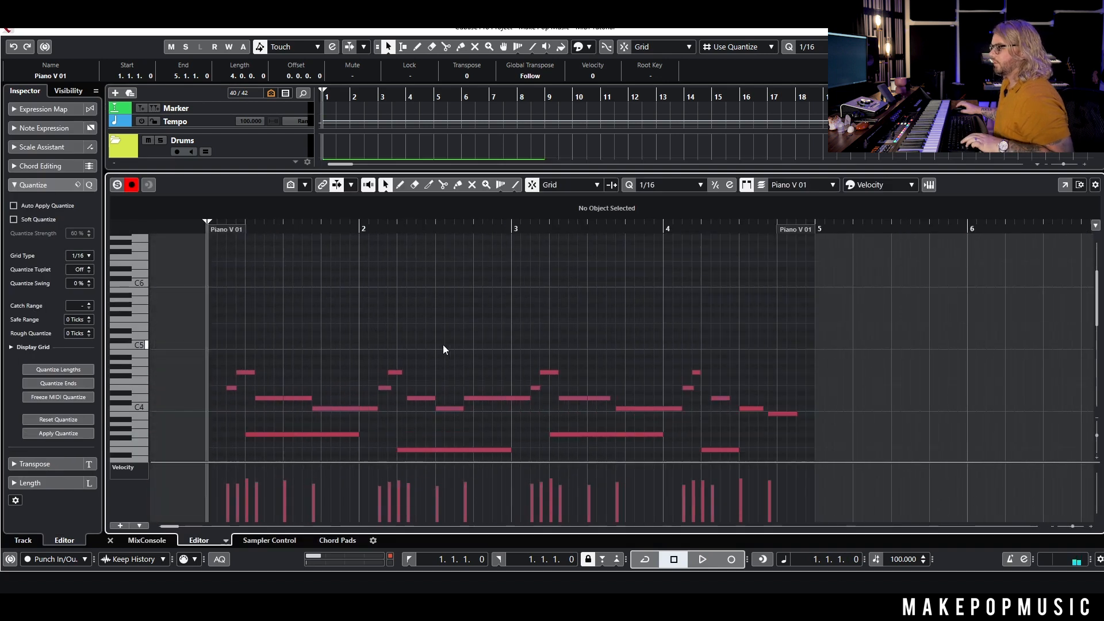
{"action": "scroll", "coordinate": [685, 303], "scroll_direction": "down", "scroll_amount": 3}
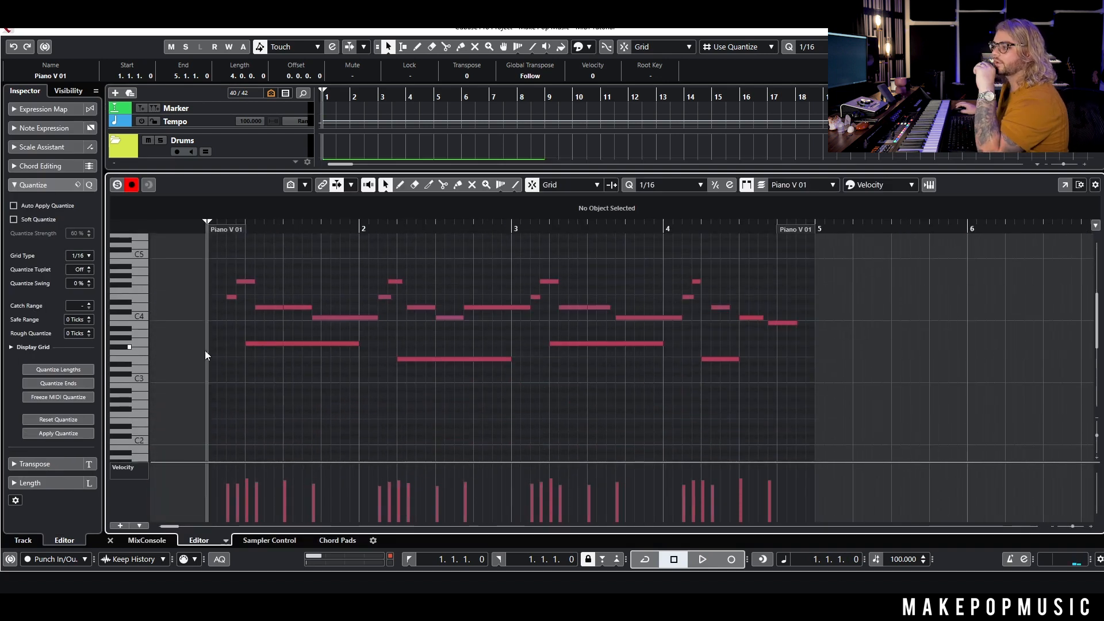
{"action": "left_click", "coordinate": [232, 298]}
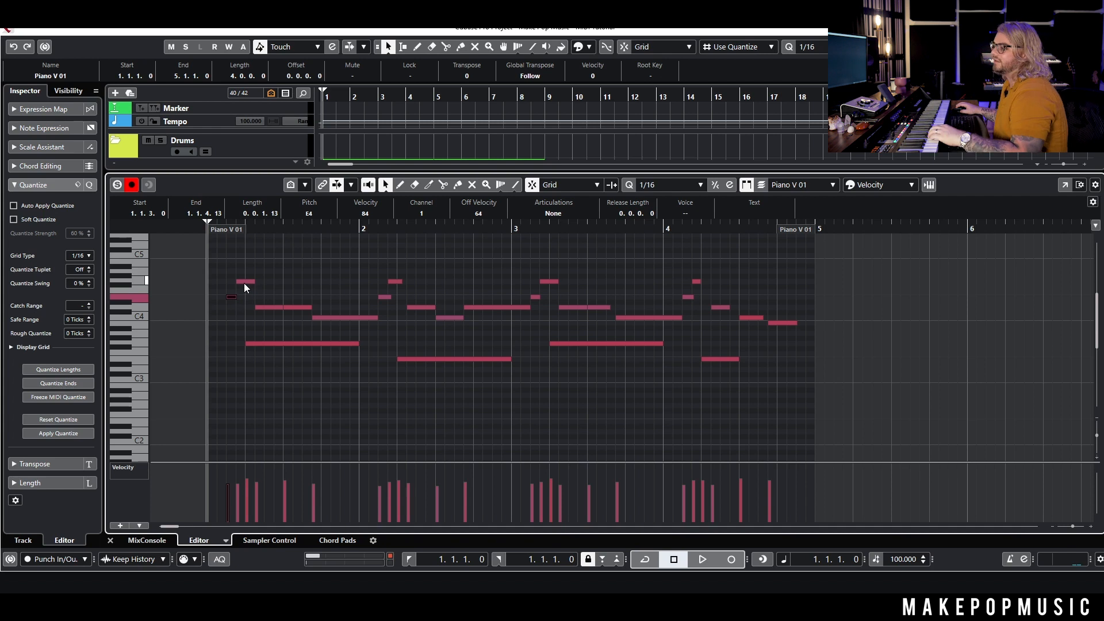
{"action": "left_click", "coordinate": [244, 283]}
{"action": "left_click", "coordinate": [232, 297]}
{"action": "left_click", "coordinate": [242, 282]}
{"action": "left_click", "coordinate": [265, 326]}
{"action": "left_click", "coordinate": [267, 308]}
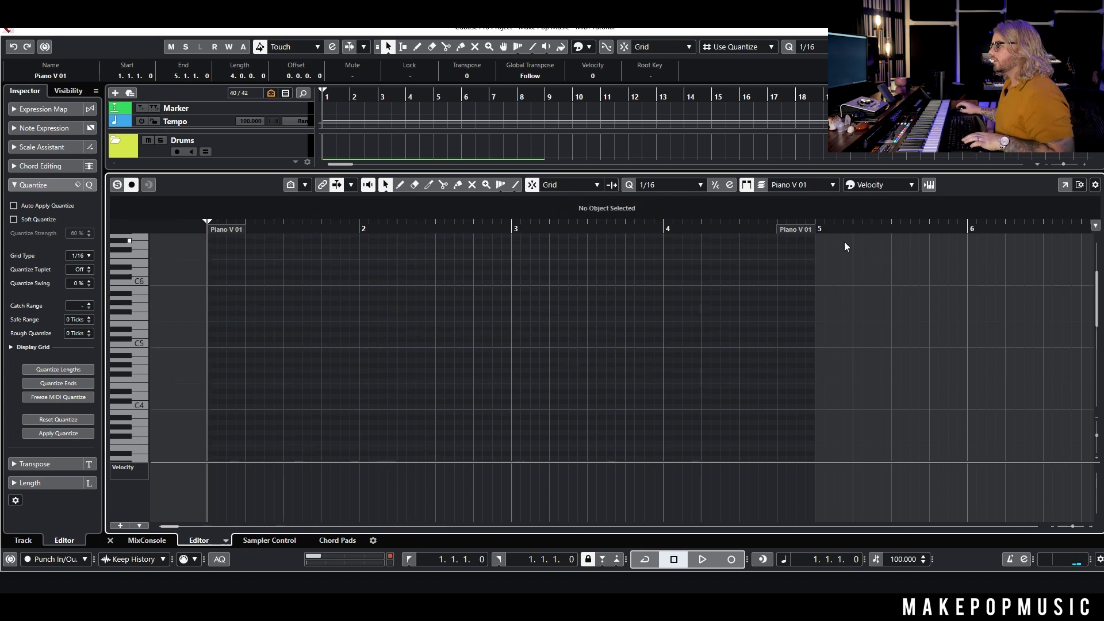
Step: Paste the original melody notes past the end of the part, at 5.3.2, and play the chords from bar 1
{"action": "left_click_drag", "start_coordinate": [856, 229], "coordinate": [898, 231]}
{"action": "key", "text": "ctrl+v"}
{"action": "key", "text": "g"}
{"action": "key", "text": "g"}
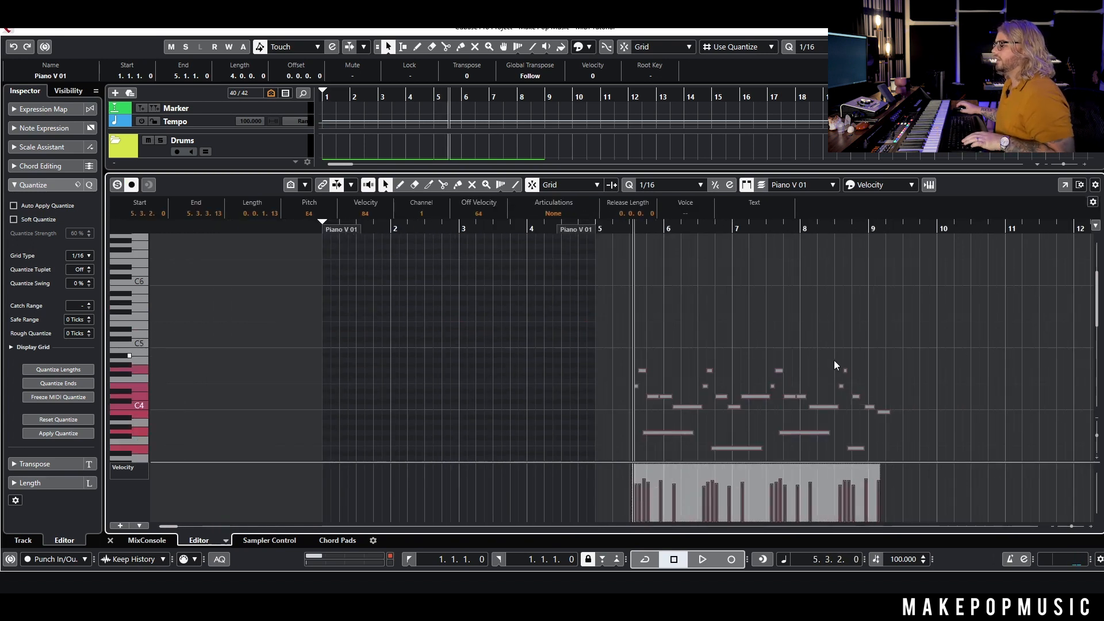
{"action": "key", "text": "Home"}
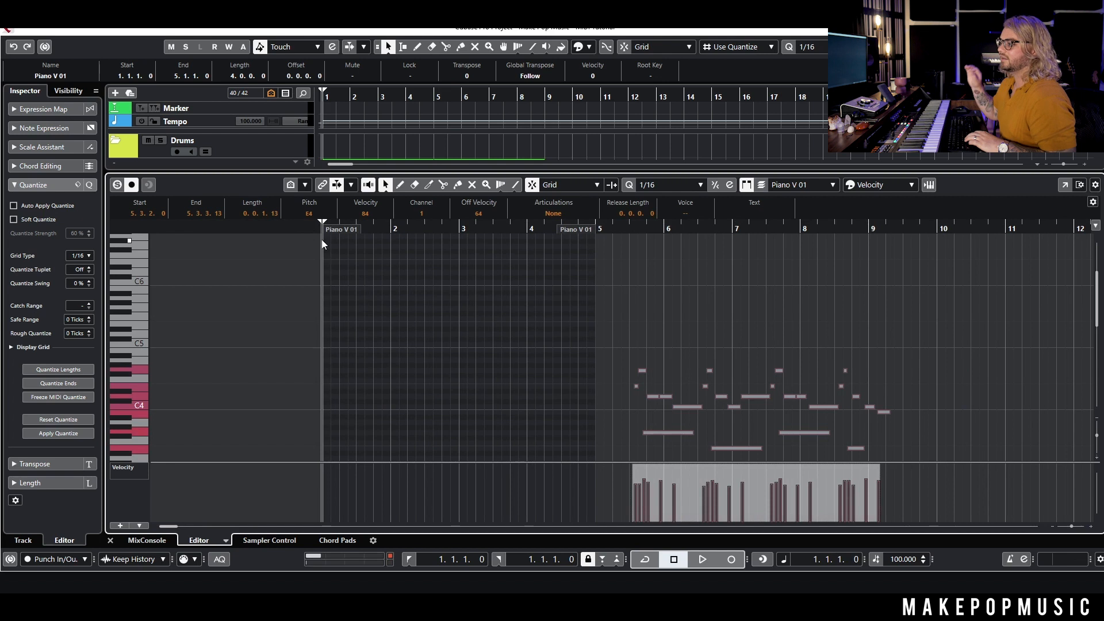
{"action": "key", "text": "space"}
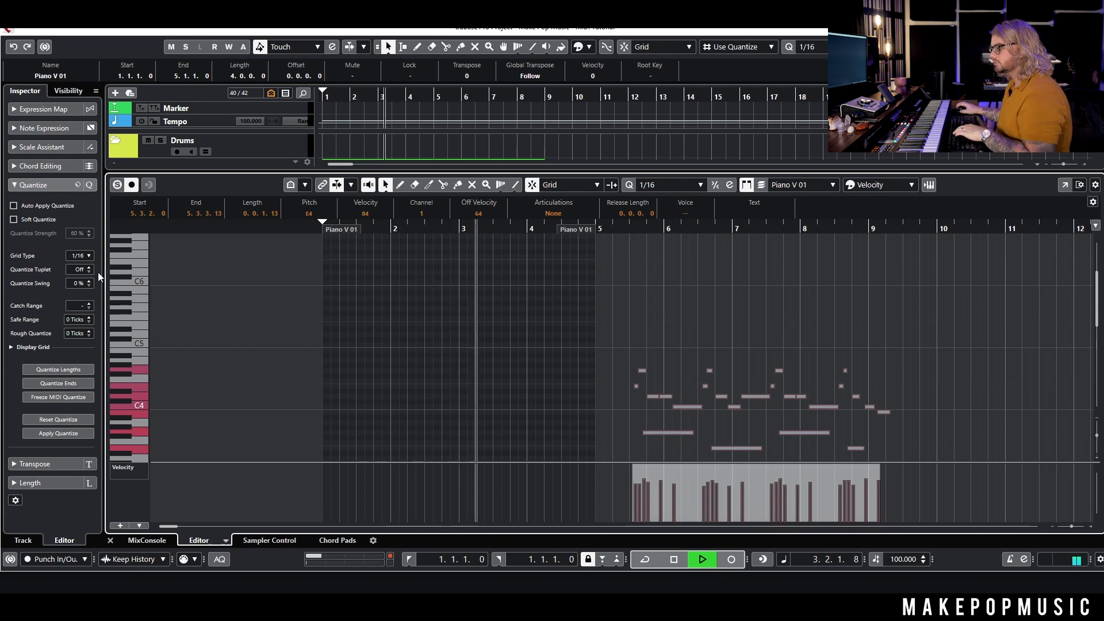
Step: Draw four 1/16 notes E4, D4, E4, D4 at 1.1.1, 1.1.3, 1.2.1 and 1.2.3, and play them
{"action": "left_click", "coordinate": [372, 388]}
{"action": "key", "text": "8"}
{"action": "key", "text": "space"}
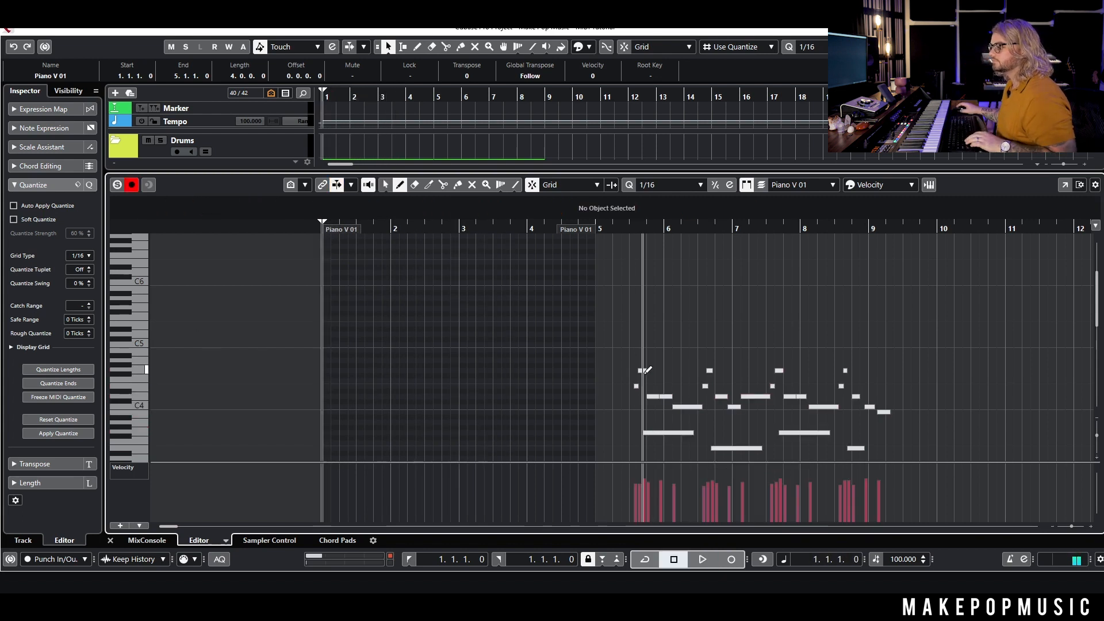
{"action": "scroll", "coordinate": [377, 377], "scroll_direction": "up", "scroll_amount": 3, "text": "ctrl"}
{"action": "left_click", "coordinate": [270, 371]}
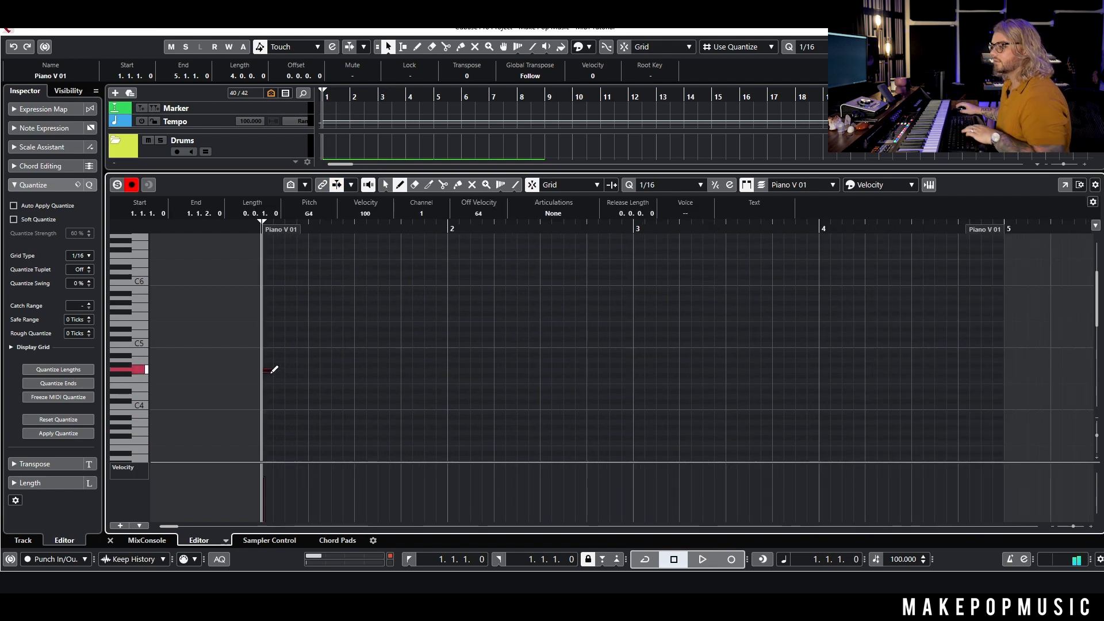
{"action": "key", "text": "Down"}
{"action": "key", "text": "Down"}
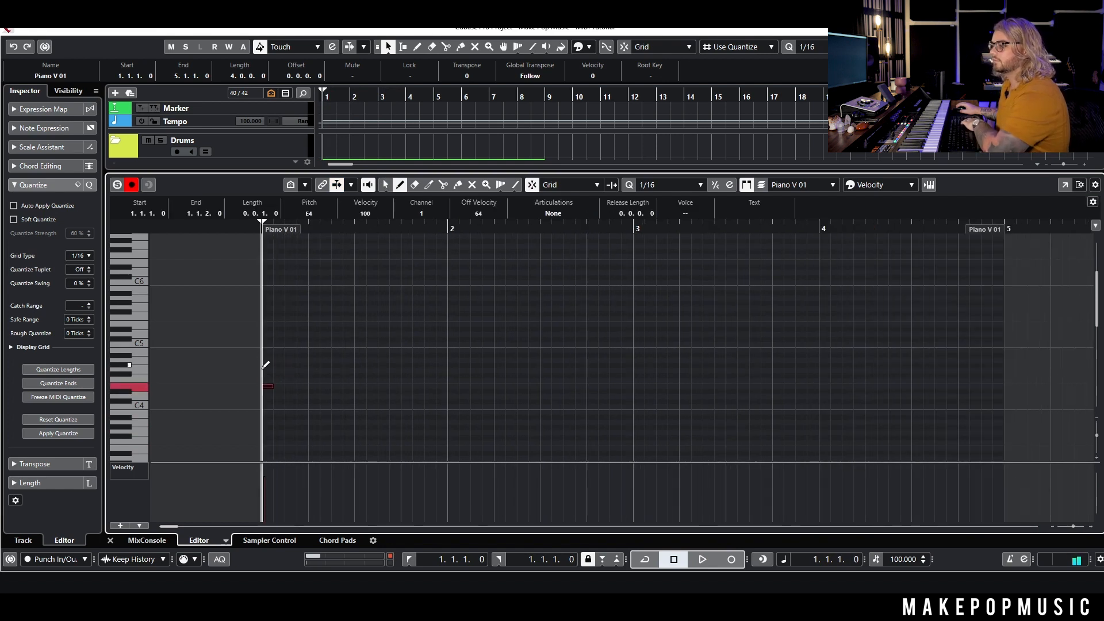
{"action": "left_click", "coordinate": [289, 396]}
{"action": "key", "text": "space"}
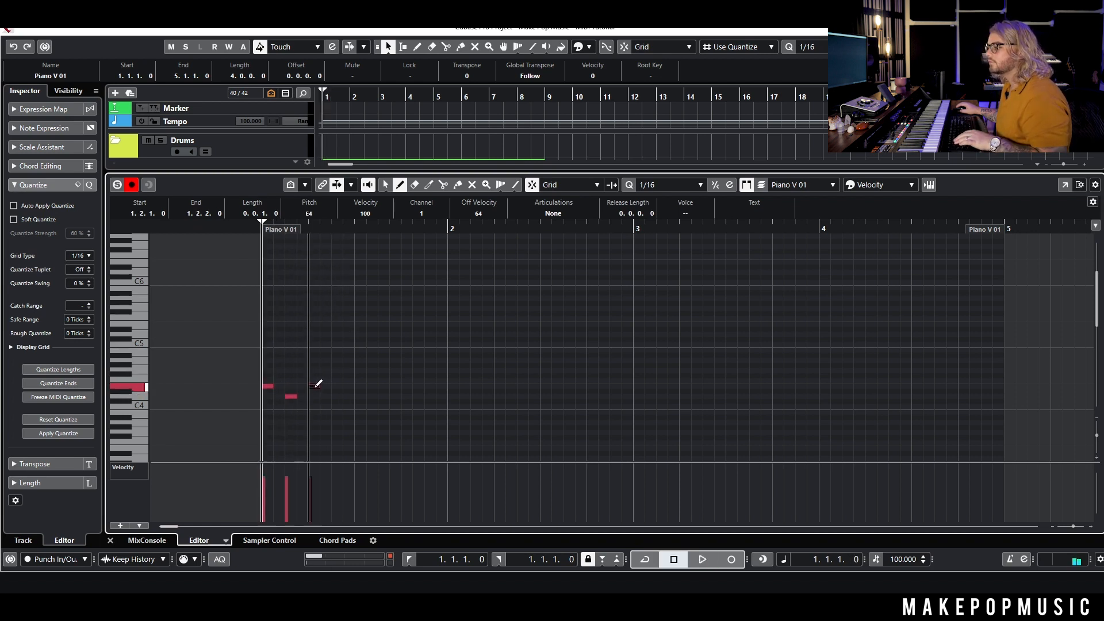
{"action": "key", "text": "space"}
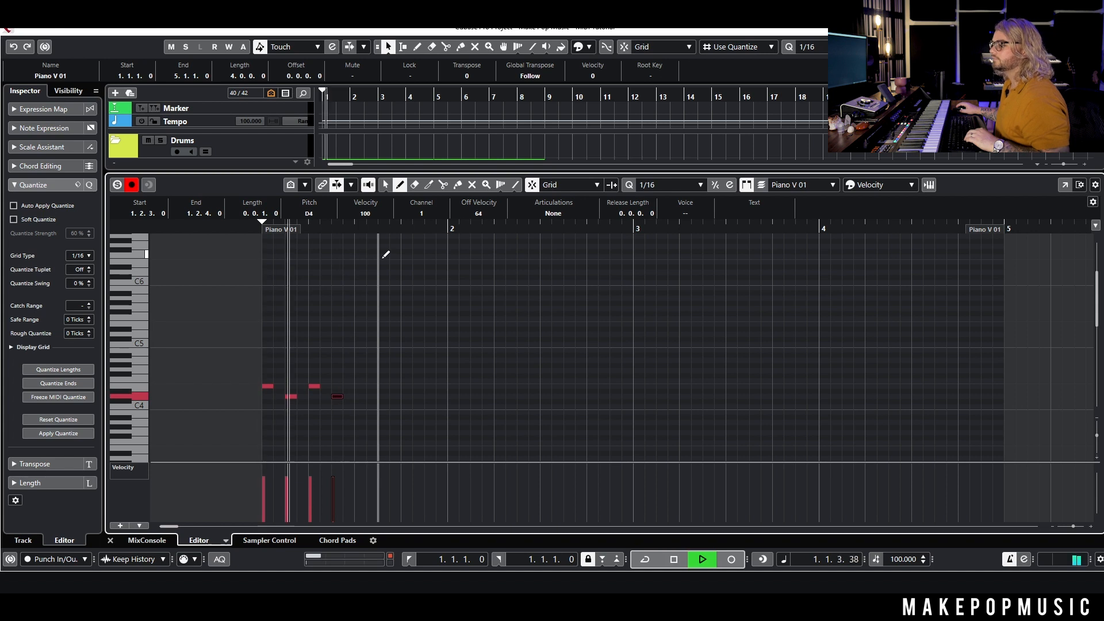
{"action": "key", "text": "space"}
Step: Shift the four drawn notes together so they start at 1.2.1, and play them over the chords
{"action": "key", "text": "h"}
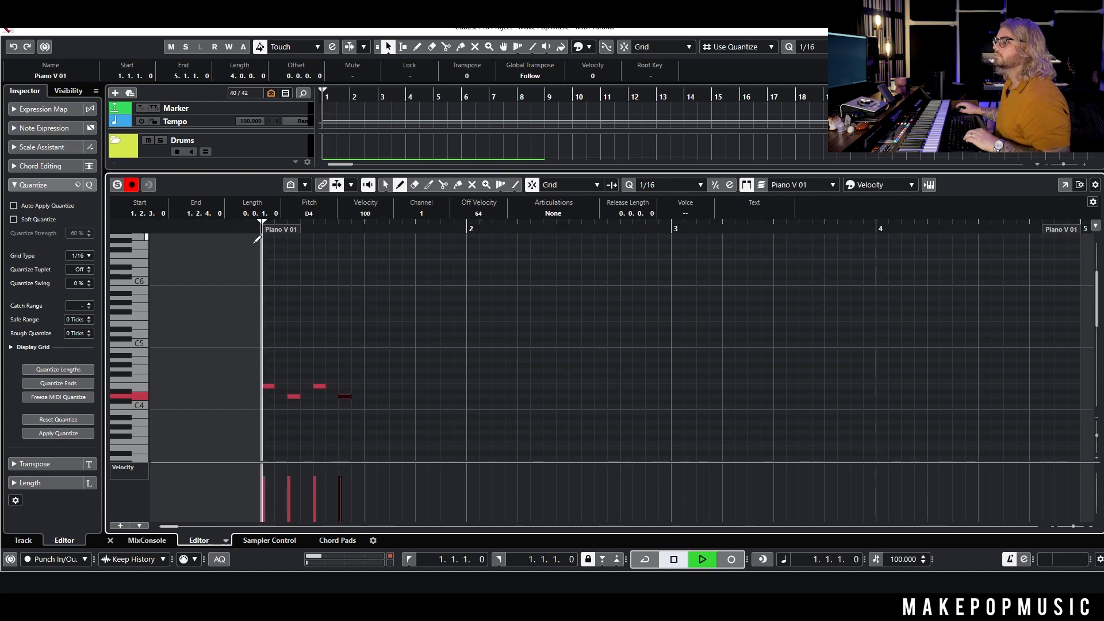
{"action": "key", "text": "1"}
{"action": "left_click_drag", "start_coordinate": [380, 330], "coordinate": [256, 428]}
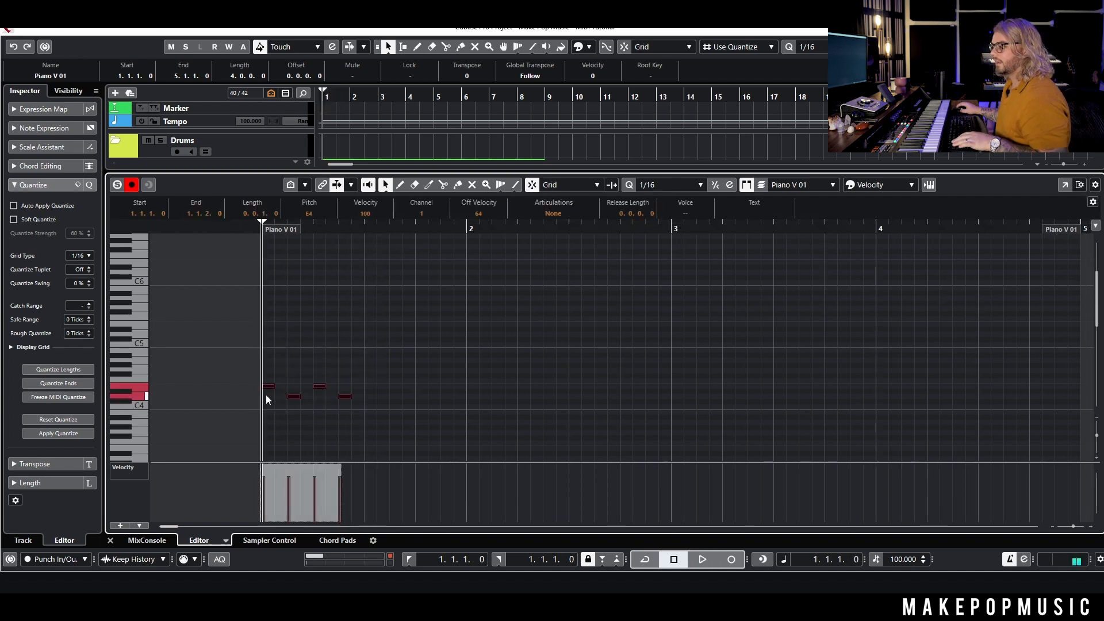
{"action": "left_click_drag", "start_coordinate": [285, 385], "coordinate": [287, 386]}
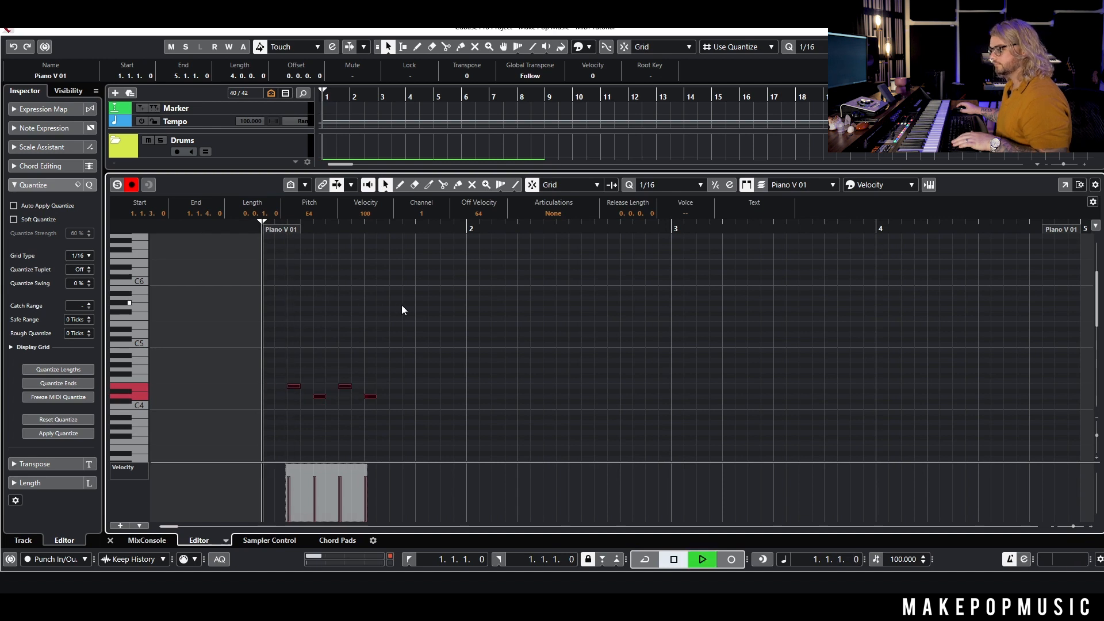
{"action": "left_click_drag", "start_coordinate": [291, 386], "coordinate": [314, 388]}
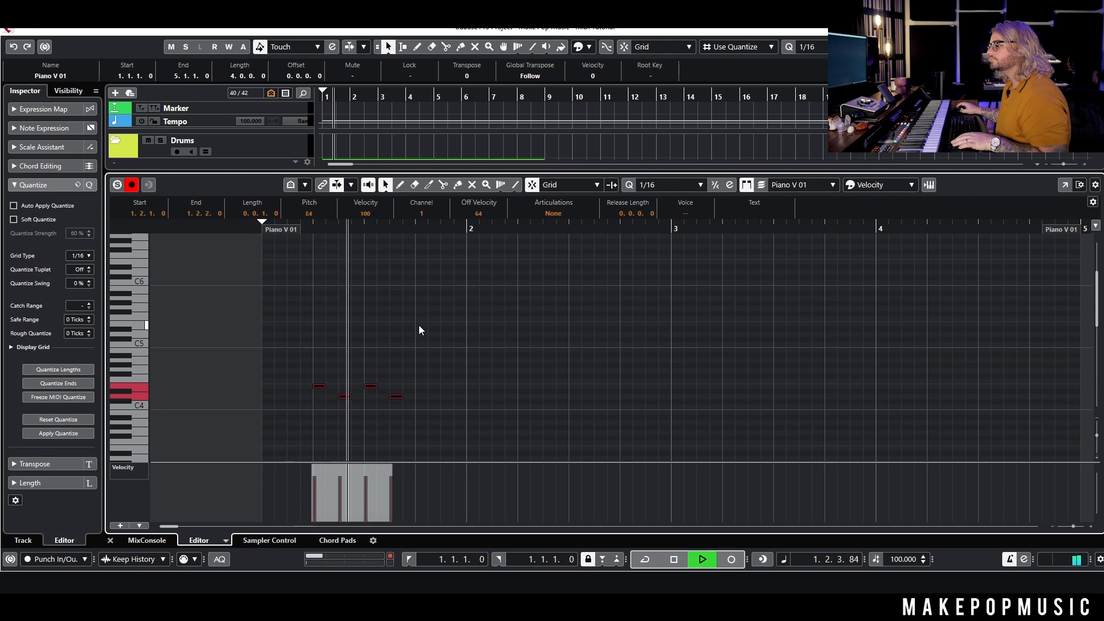
{"action": "key", "text": "space"}
Step: Add a C4 note at 1.4.3 to end the bar 1 phrase and audition it
{"action": "left_click", "coordinate": [400, 381]}
{"action": "left_click", "coordinate": [397, 396]}
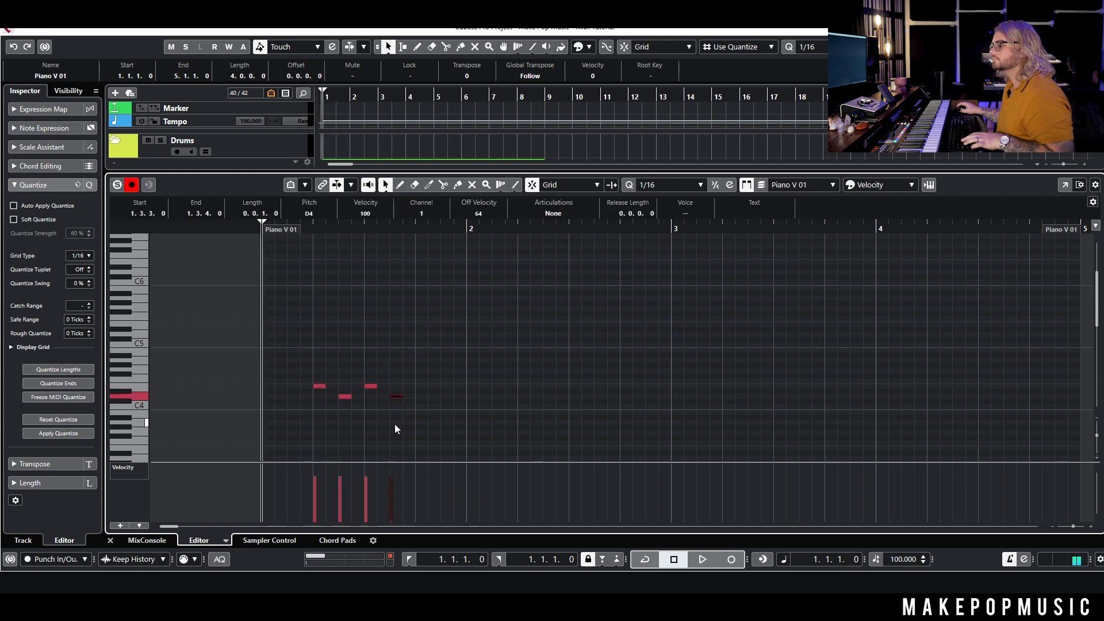
{"action": "left_click", "coordinate": [416, 233]}
{"action": "key", "text": "space"}
{"action": "left_click", "coordinate": [257, 225]}
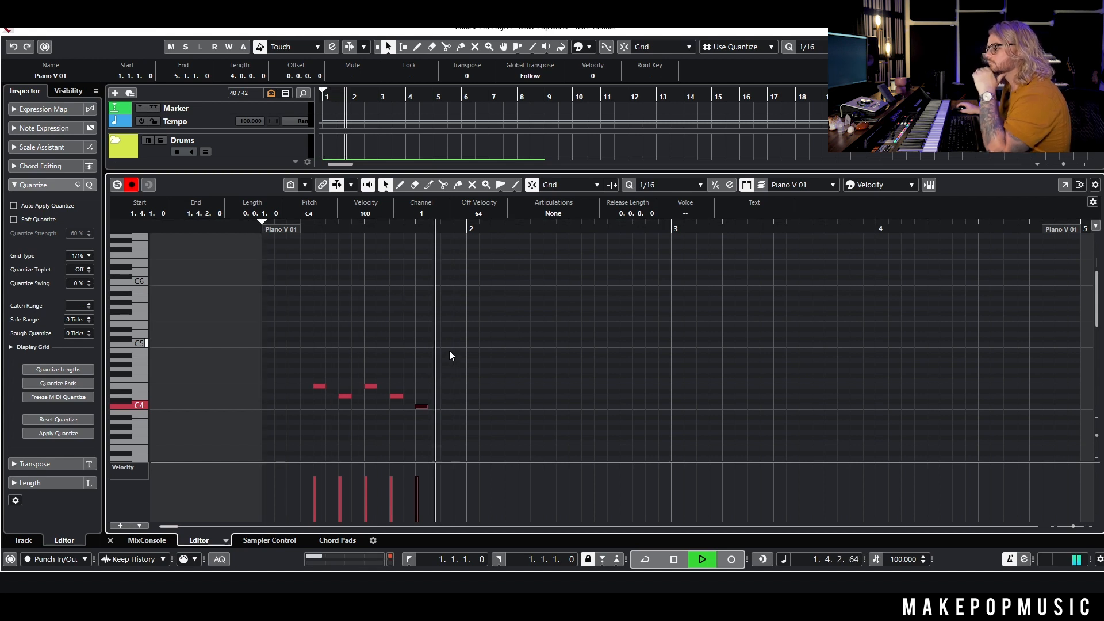
{"action": "left_click", "coordinate": [433, 395]}
{"action": "key", "text": "space"}
{"action": "left_click_drag", "start_coordinate": [419, 410], "coordinate": [443, 409]}
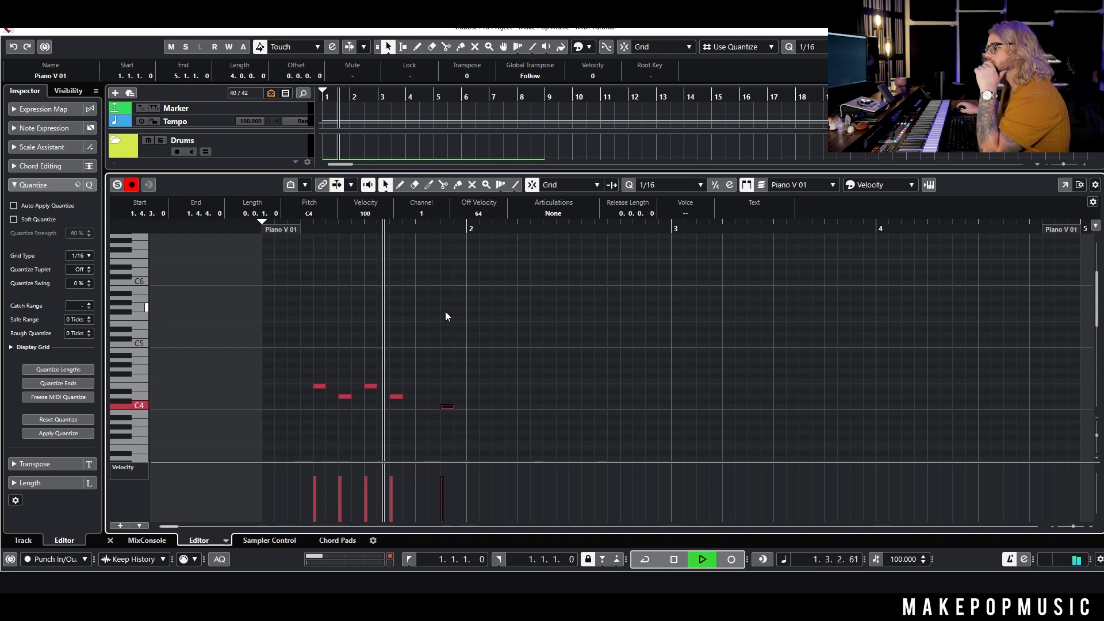
{"action": "key", "text": "space"}
Step: Copy the five-note phrase to start at 2.2.1 and raise the copy's fourth note to G4
{"action": "left_click_drag", "start_coordinate": [493, 347], "coordinate": [285, 439]}
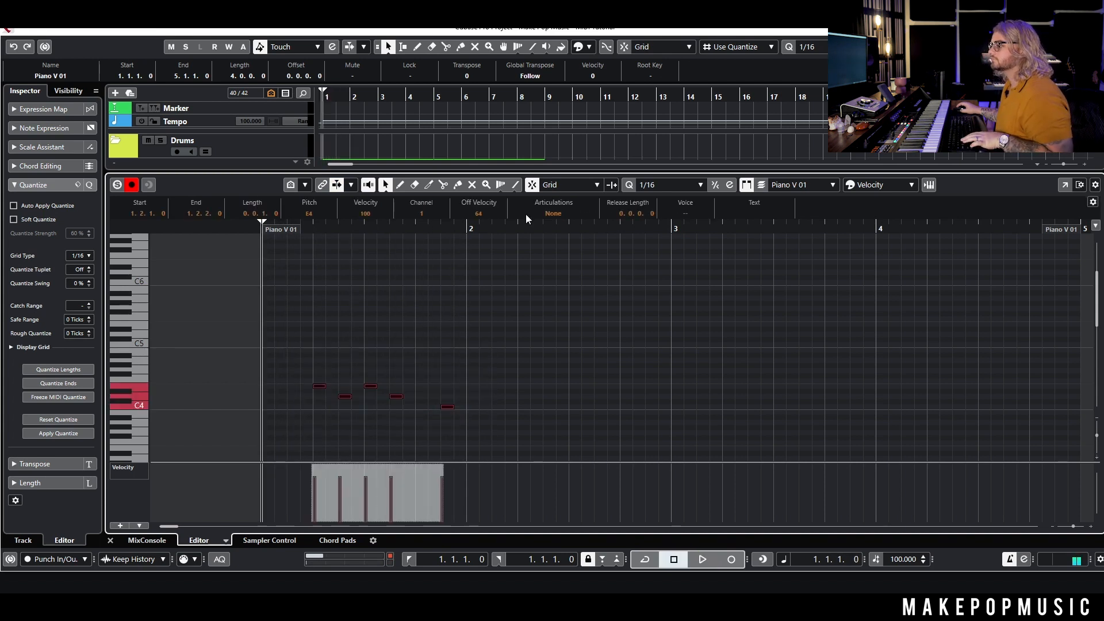
{"action": "left_click_drag", "start_coordinate": [506, 229], "coordinate": [515, 230]}
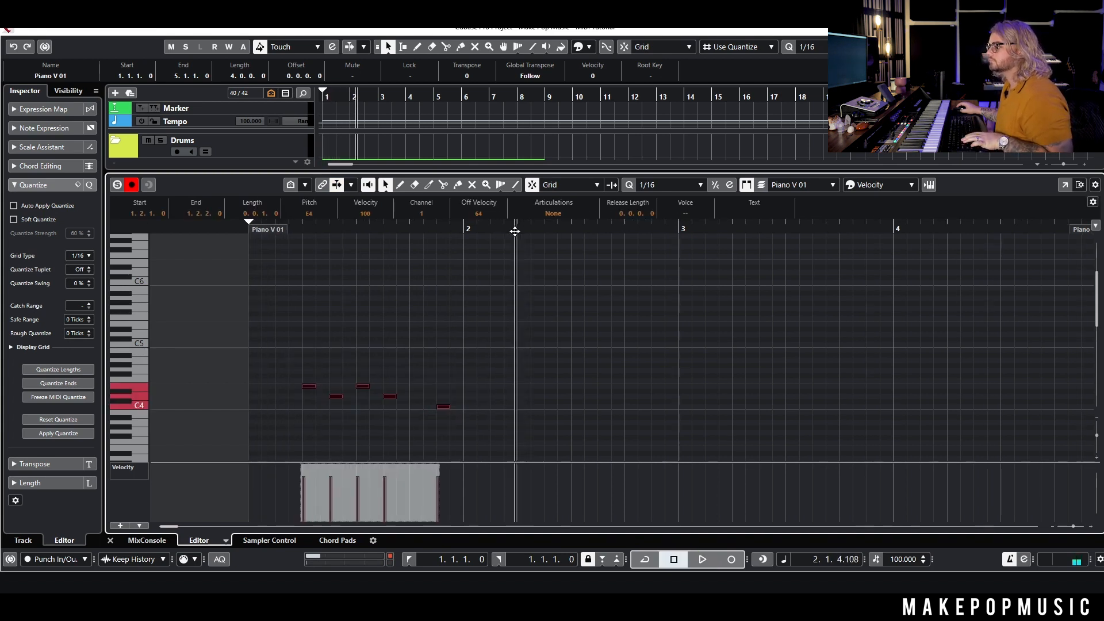
{"action": "left_click", "coordinate": [586, 361]}
{"action": "left_click", "coordinate": [578, 386]}
{"action": "left_click_drag", "start_coordinate": [610, 373], "coordinate": [608, 413]}
{"action": "key", "text": "Up"}
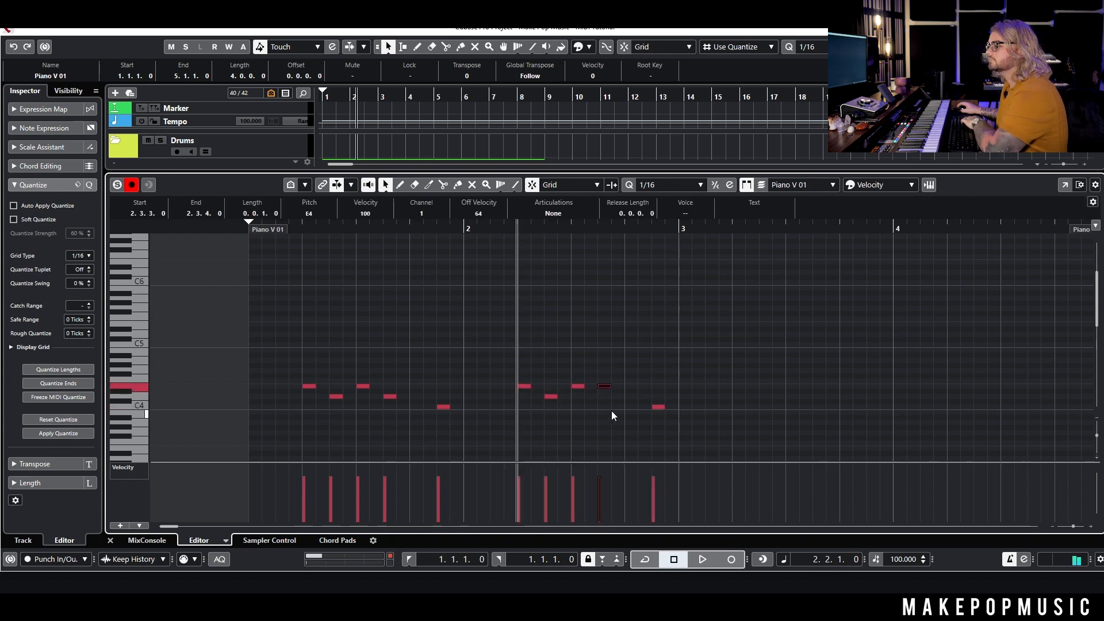
{"action": "key", "text": "Up"}
Step: Audition the bar 2 phrase and change its last note, at 2.4.3, to D4
{"action": "key", "text": "space"}
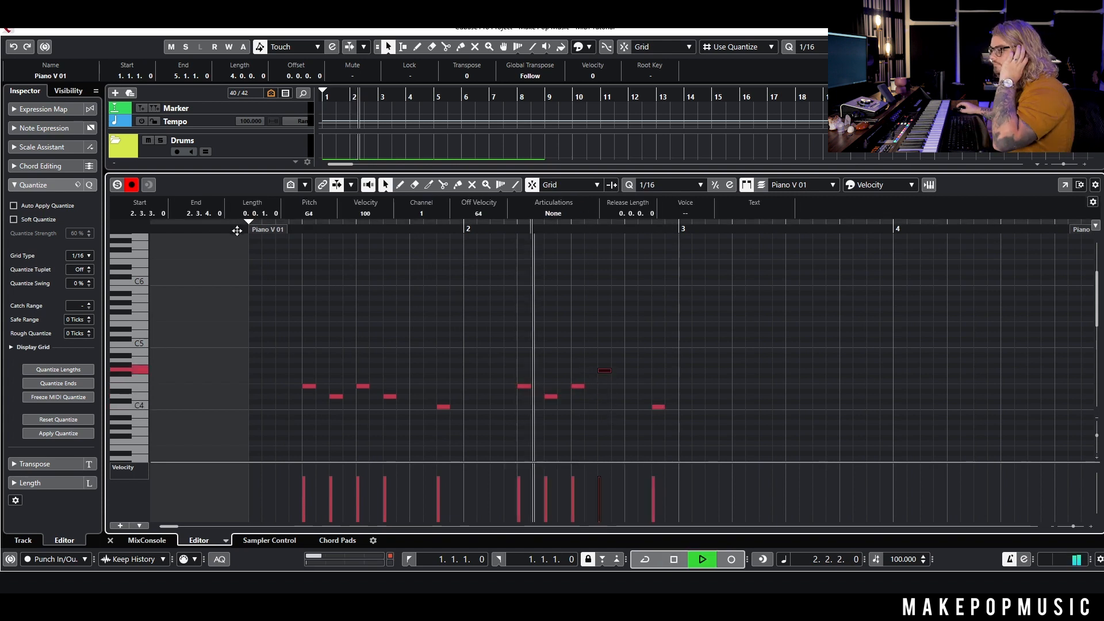
{"action": "key", "text": "space"}
{"action": "left_click", "coordinate": [658, 407]}
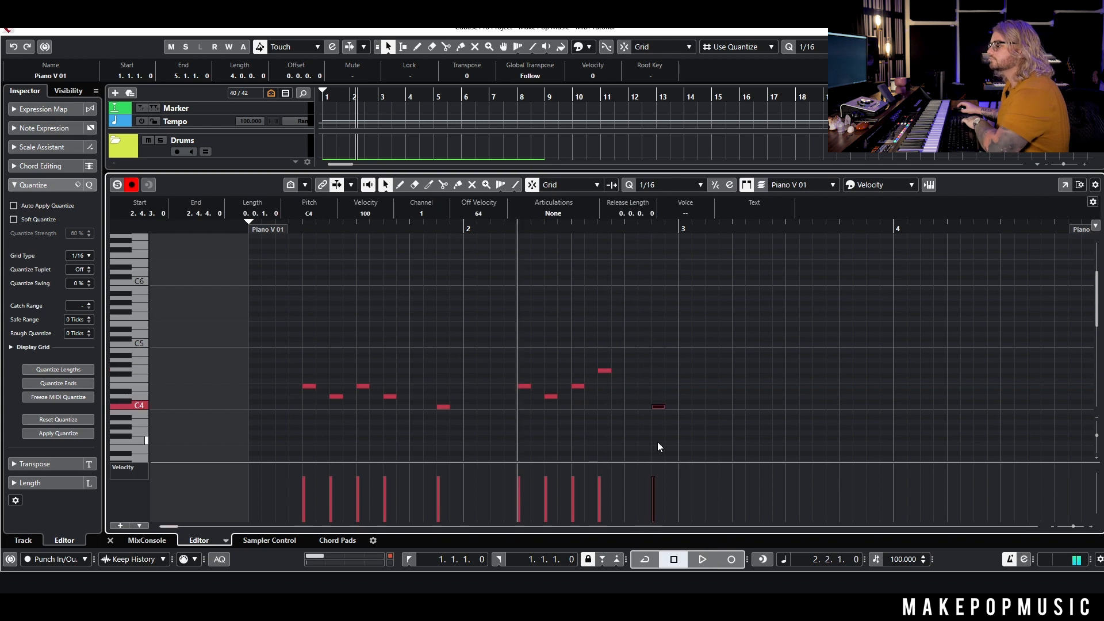
{"action": "left_click", "coordinate": [249, 233]}
Step: Lengthen all the melody notes in bars 1 and 2 to 0.0.2.0 and play them back
{"action": "left_click_drag", "start_coordinate": [742, 359], "coordinate": [290, 433]}
{"action": "left_click_drag", "start_coordinate": [316, 386], "coordinate": [329, 387]}
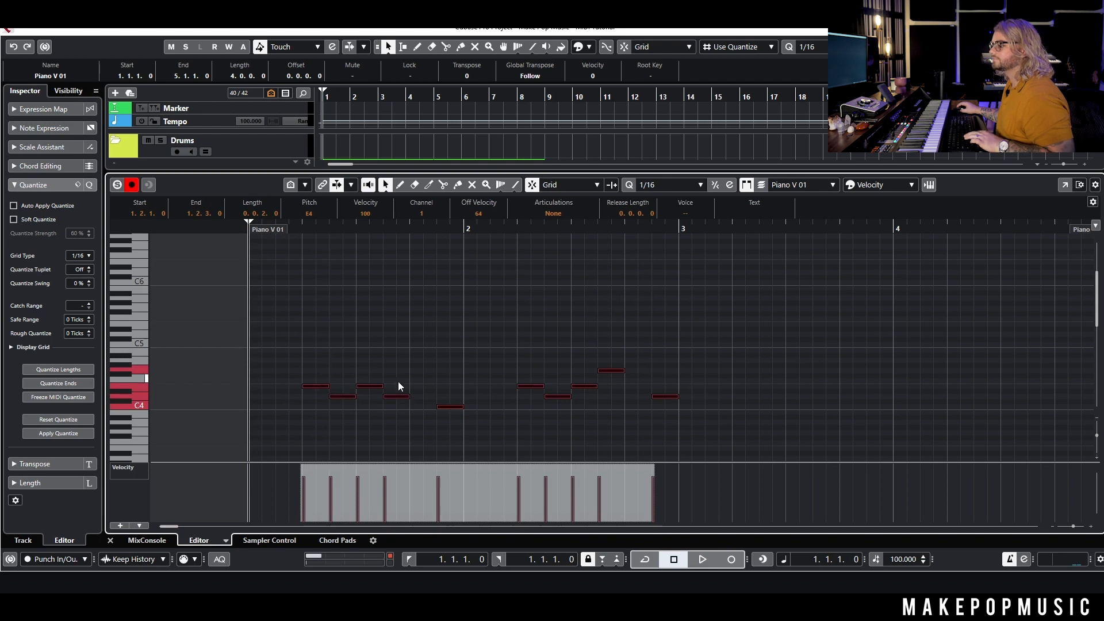
{"action": "key", "text": "space"}
{"action": "left_click", "coordinate": [368, 305]}
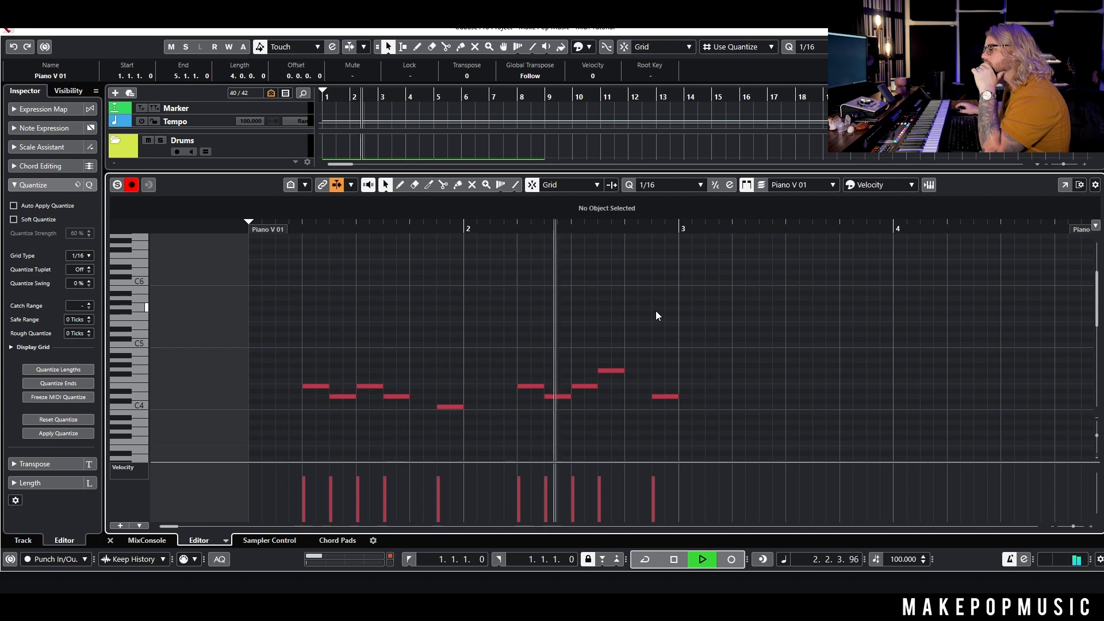
{"action": "key", "text": "space"}
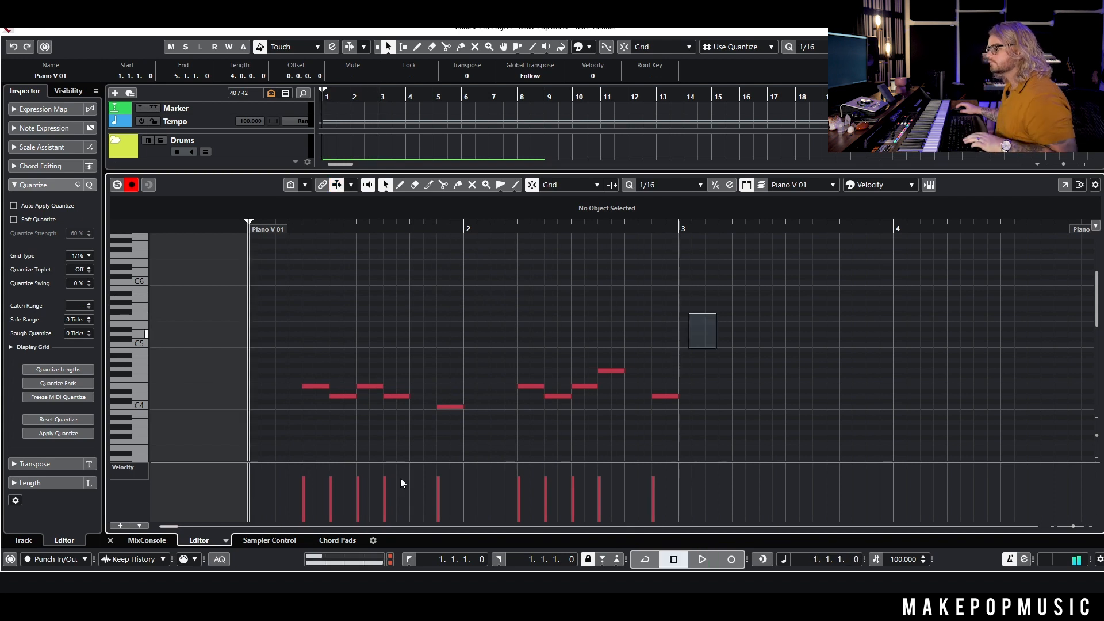
Step: Copy the two-bar melody into bars 3 and 4, start the copy at 3.2.1, and play the result
{"action": "scroll", "coordinate": [610, 357], "scroll_direction": "down", "scroll_amount": 10}
{"action": "left_click", "coordinate": [680, 224]}
{"action": "key", "text": "ctrl+v"}
{"action": "key", "text": "space"}
{"action": "key", "text": "g"}
{"action": "key", "text": "g"}
{"action": "scroll", "coordinate": [730, 342], "scroll_direction": "up", "scroll_amount": 5}
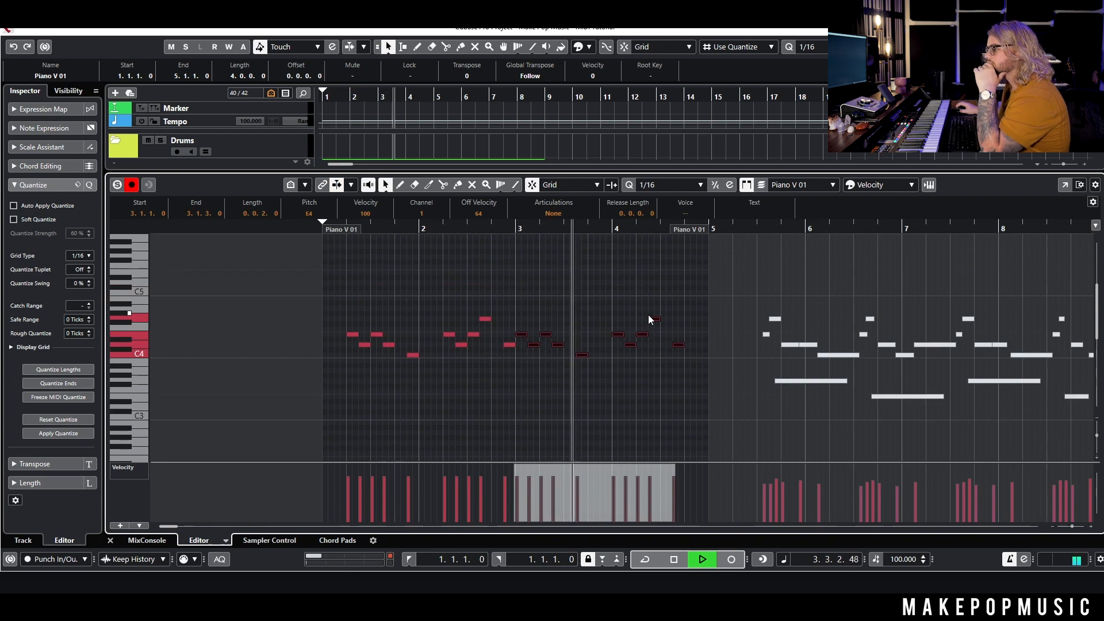
{"action": "left_click", "coordinate": [316, 226]}
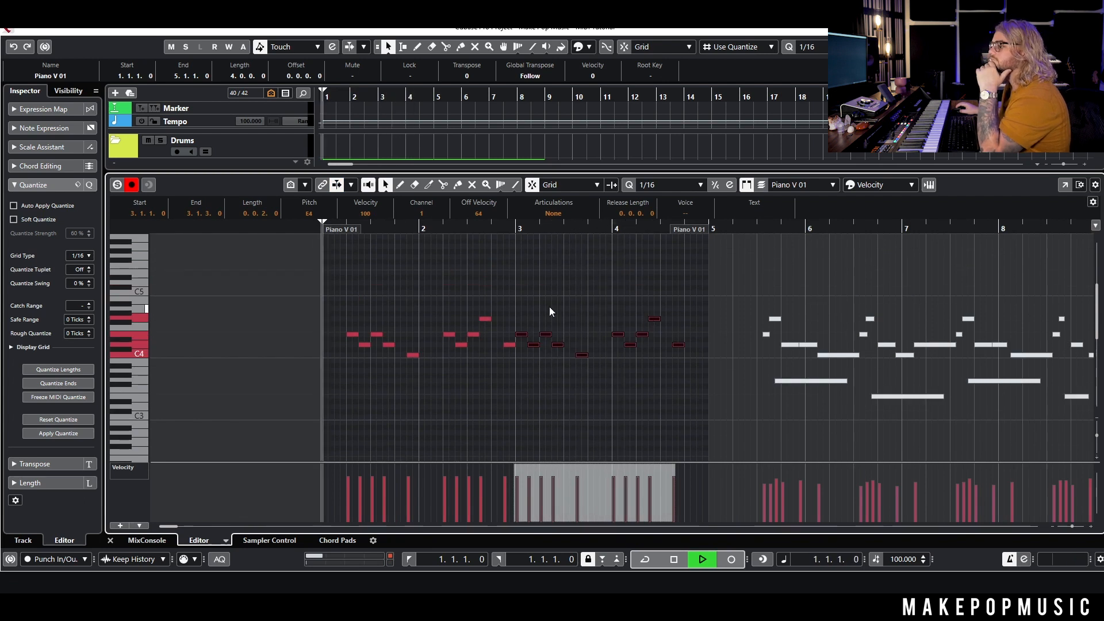
{"action": "left_click_drag", "start_coordinate": [522, 335], "coordinate": [548, 336]}
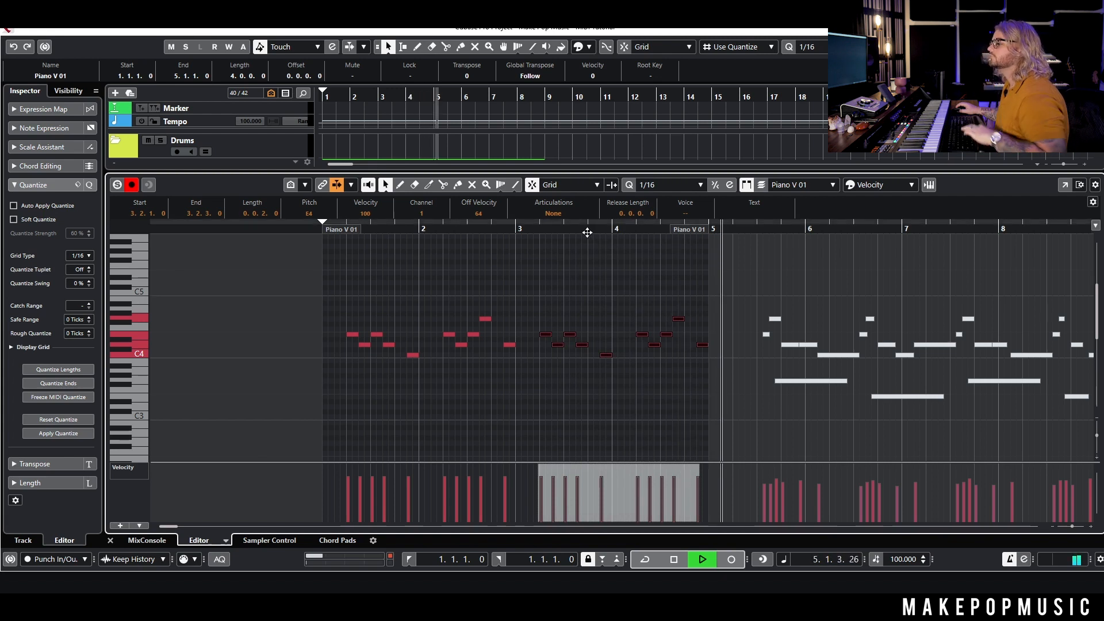
{"action": "key", "text": "space"}
Step: Lower the third melody note of bar 4, at 4.3.1, to C4
{"action": "left_click", "coordinate": [528, 230]}
{"action": "left_click", "coordinate": [617, 284]}
{"action": "scroll", "coordinate": [627, 285], "scroll_direction": "up", "scroll_amount": 3}
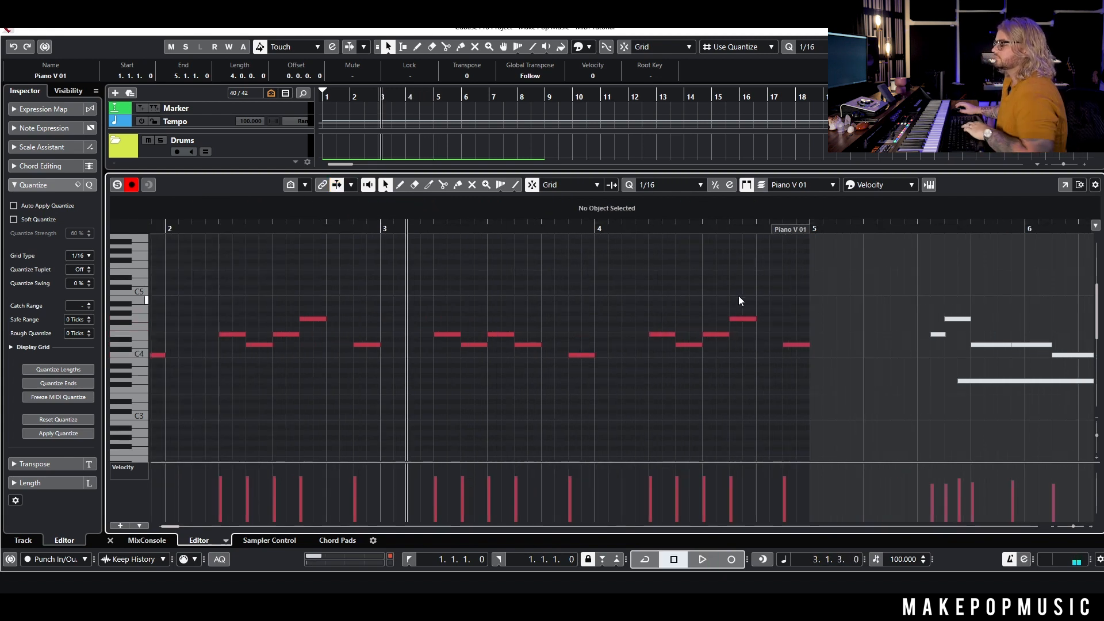
{"action": "left_click", "coordinate": [710, 334]}
{"action": "left_click", "coordinate": [682, 345]}
{"action": "left_click", "coordinate": [719, 336]}
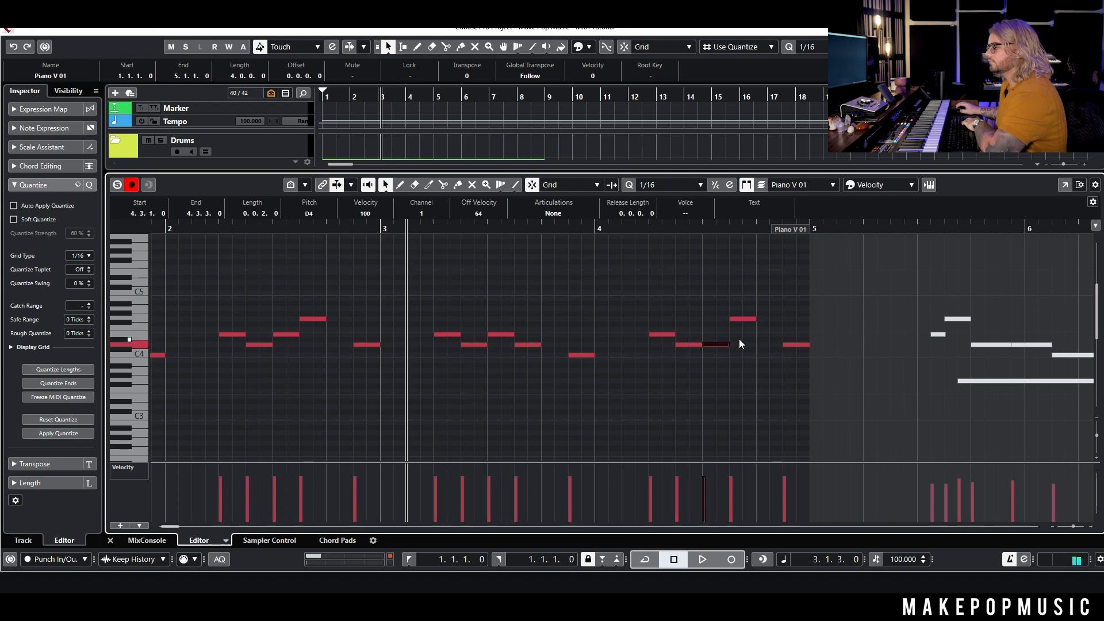
{"action": "key", "text": "Down"}
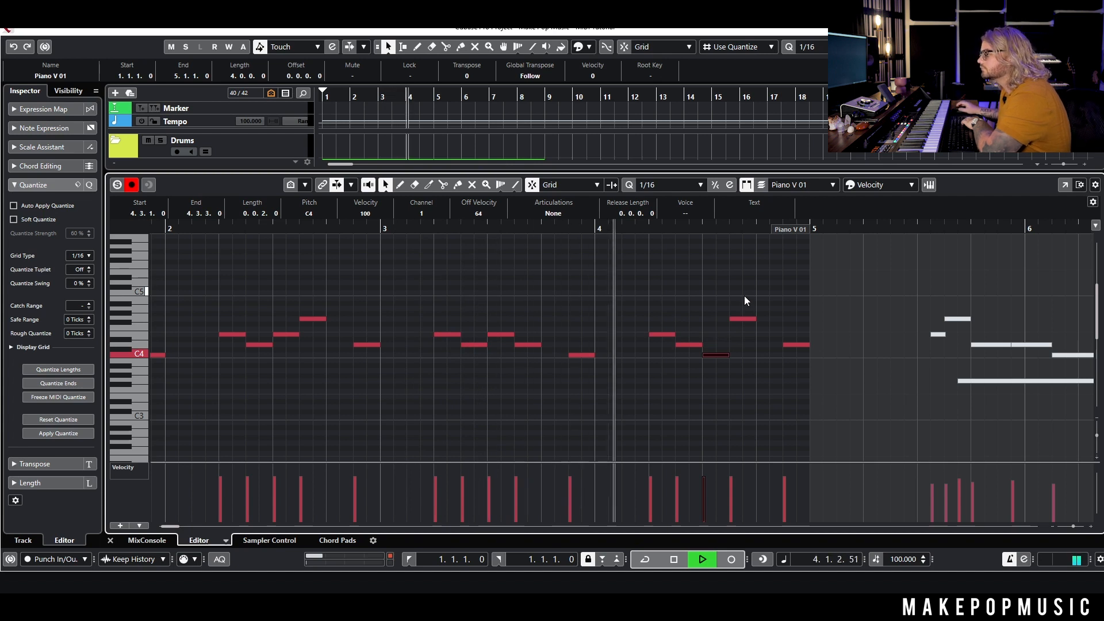
Step: Try C#4 and E4 for the note at 4.3.3 during playback, and return it to G4
{"action": "left_click_drag", "start_coordinate": [743, 318], "coordinate": [743, 350]}
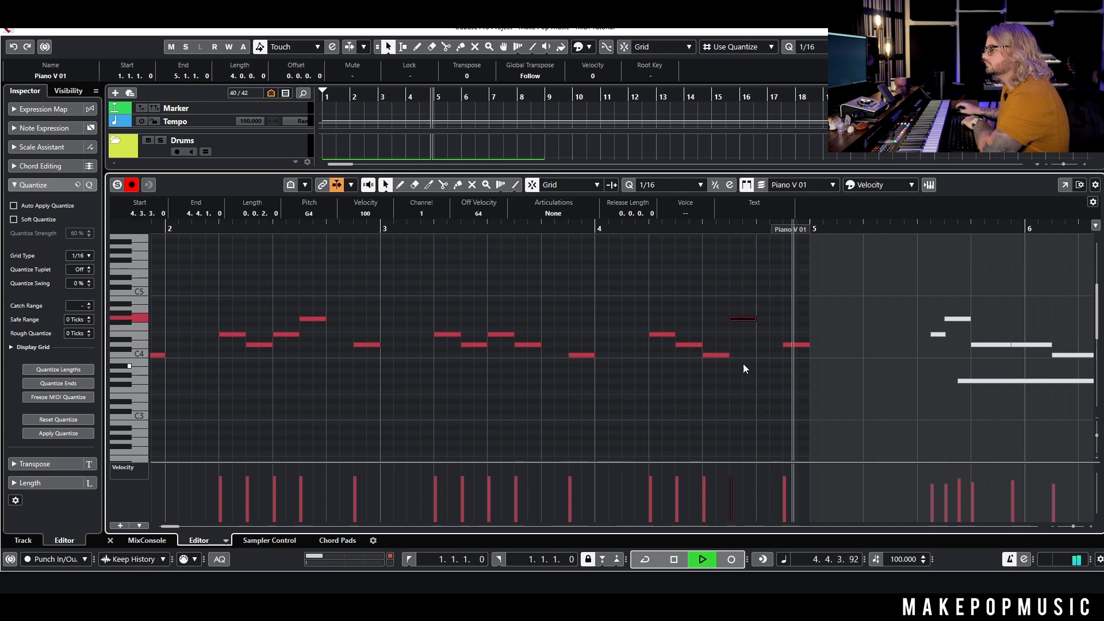
{"action": "left_click", "coordinate": [591, 230]}
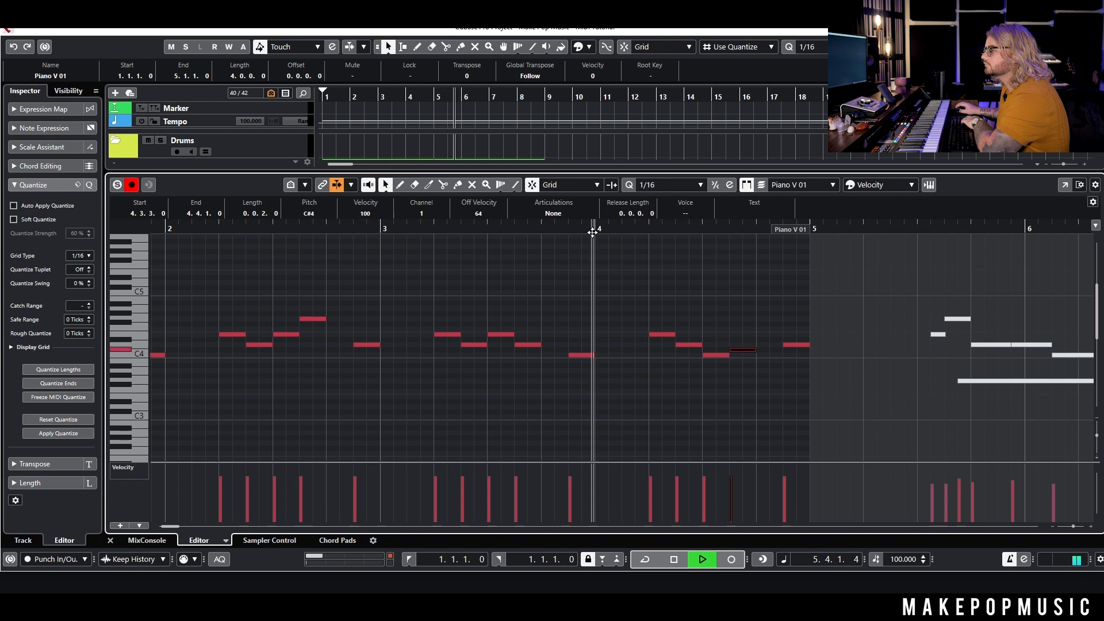
{"action": "key", "text": "Up"}
{"action": "key", "text": "Up"}
{"action": "key", "text": "Up"}
{"action": "left_click", "coordinate": [617, 230]}
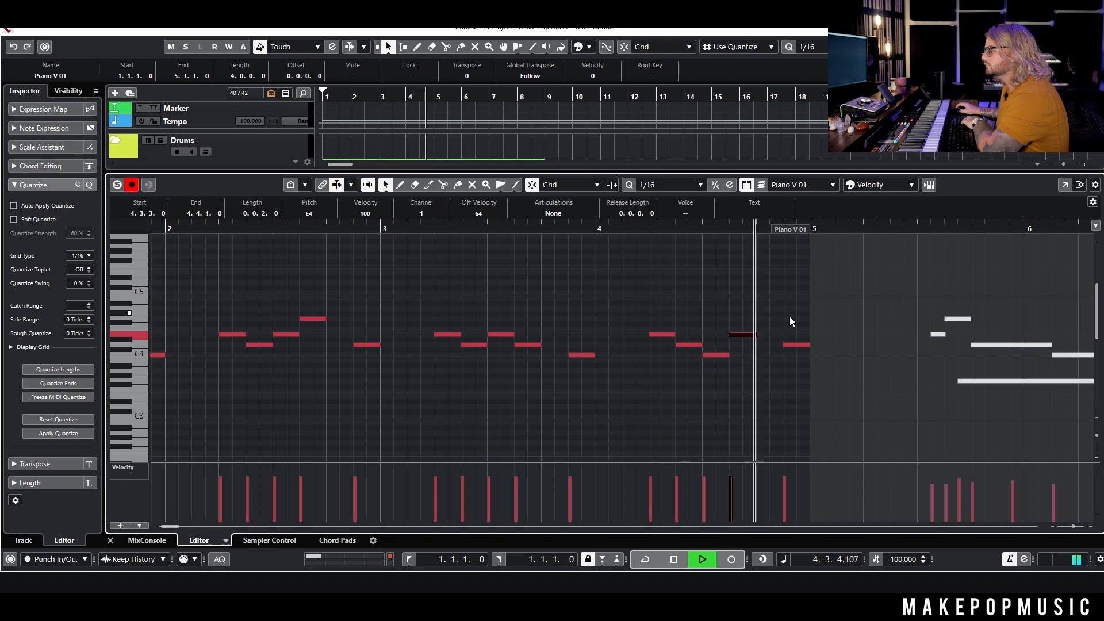
{"action": "key", "text": "Up"}
{"action": "key", "text": "Up"}
{"action": "key", "text": "Up"}
{"action": "left_click", "coordinate": [631, 230]}
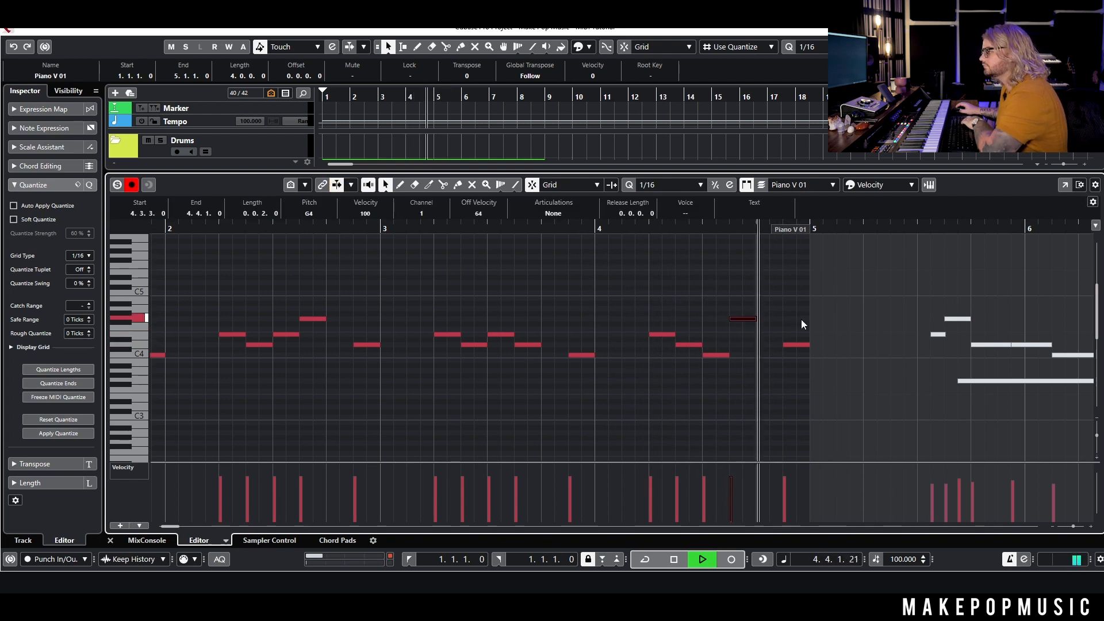
Step: Raise the pitch of the last melody note in bar 4
{"action": "left_click_drag", "start_coordinate": [802, 319], "coordinate": [802, 386]}
{"action": "key", "text": "Up"}
{"action": "key", "text": "Up"}
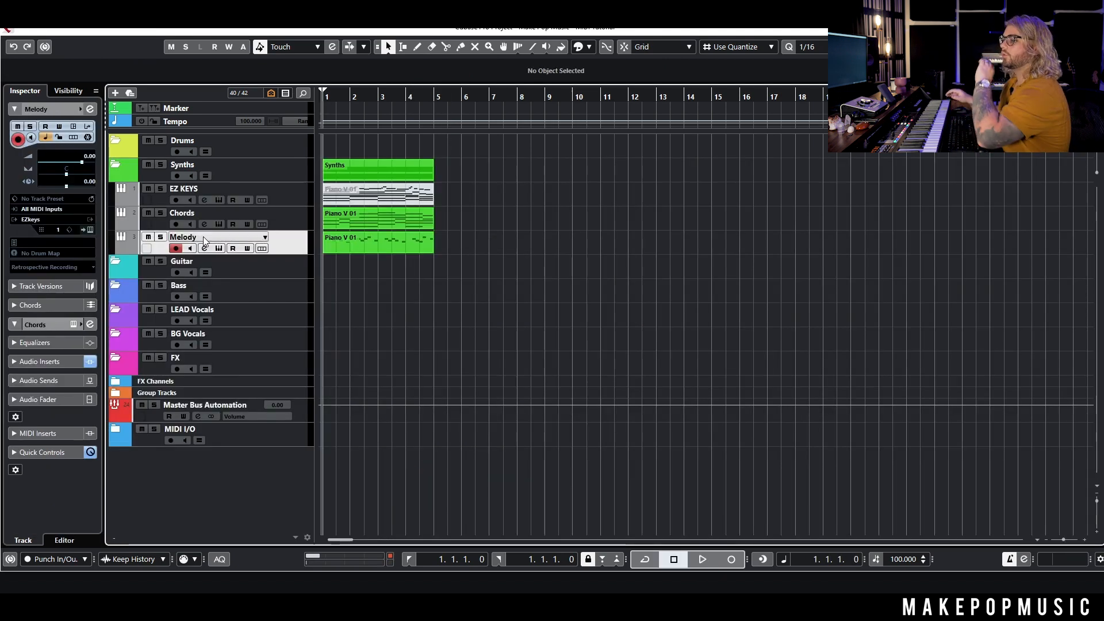
Step: Name the duplicated Chords track Melody and select the part on the Chords track
{"action": "key", "text": "Return"}
{"action": "left_click_drag", "start_coordinate": [433, 256], "coordinate": [398, 281]}
{"action": "left_click", "coordinate": [362, 224]}
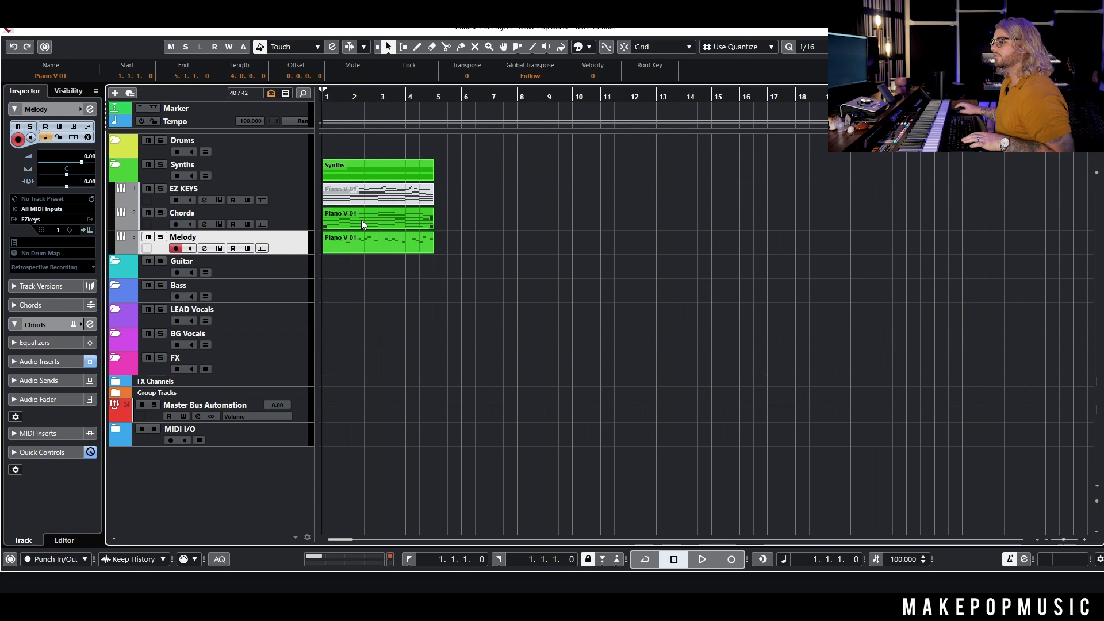
Step: Duplicate the four-bar Chords and Melody parts so that copies start at bar 5
{"action": "left_click_drag", "start_coordinate": [382, 220], "coordinate": [438, 224]}
{"action": "key", "text": "j"}
{"action": "scroll", "coordinate": [444, 231], "scroll_direction": "up", "scroll_amount": 3}
{"action": "scroll", "coordinate": [518, 239], "scroll_direction": "down", "scroll_amount": 3}
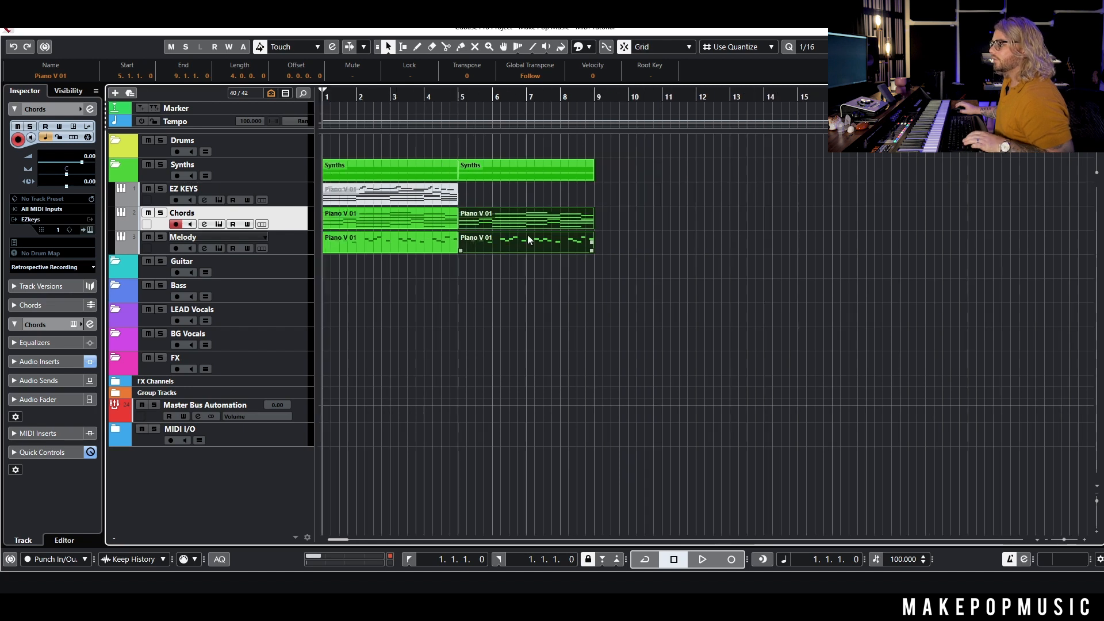
{"action": "left_click", "coordinate": [403, 225]}
{"action": "double_click", "coordinate": [401, 220]}
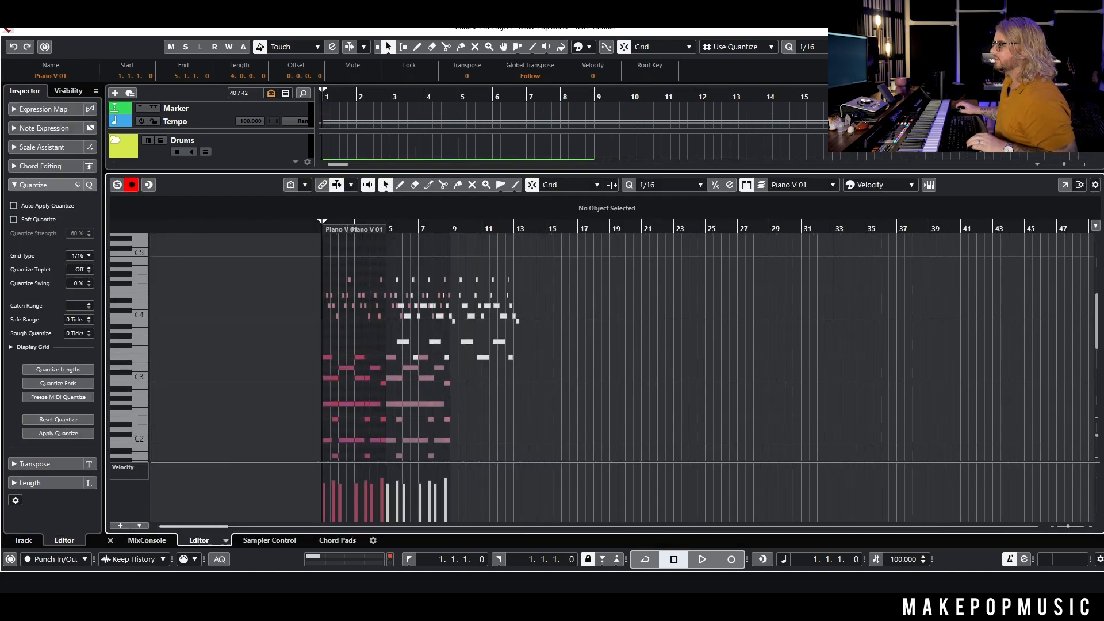
{"action": "key", "text": "Return"}
{"action": "left_click", "coordinate": [502, 289]}
{"action": "left_click_drag", "start_coordinate": [613, 214], "coordinate": [138, 265]}
{"action": "left_click", "coordinate": [437, 269]}
Step: Delete the leftover notes lying past the end of the first Melody part
{"action": "double_click", "coordinate": [427, 236]}
{"action": "left_click_drag", "start_coordinate": [318, 301], "coordinate": [222, 413]}
{"action": "key", "text": "Delete"}
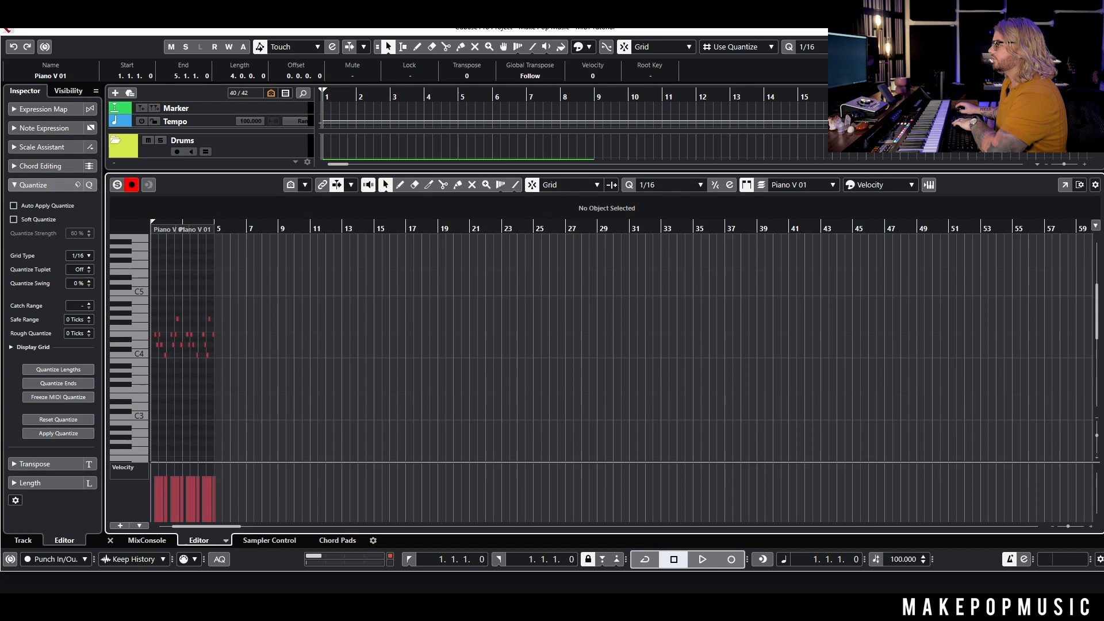
Step: Delete the leftover notes past the end of the second Melody part, in bars 5 to 8
{"action": "key", "text": "Return"}
{"action": "double_click", "coordinate": [502, 241]}
{"action": "left_click_drag", "start_coordinate": [355, 304], "coordinate": [222, 402]}
{"action": "key", "text": "Delete"}
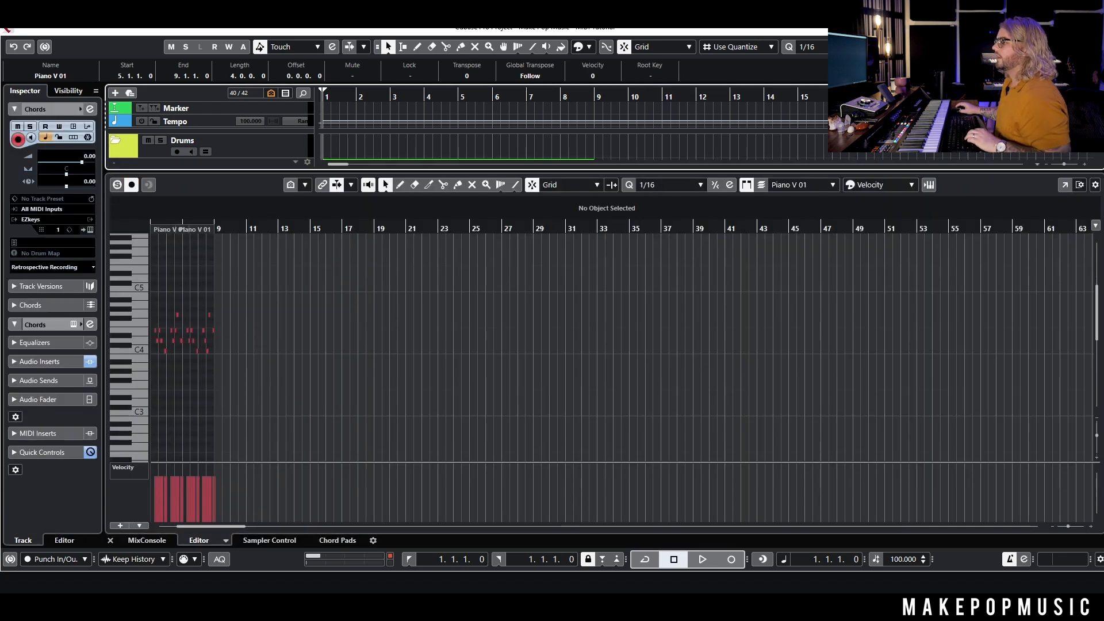
Step: Transpose all chord and melody notes together so the first chord's lowest note is G#1, and play back the result
{"action": "key", "text": "Return"}
{"action": "key", "text": "space"}
{"action": "double_click", "coordinate": [426, 245]}
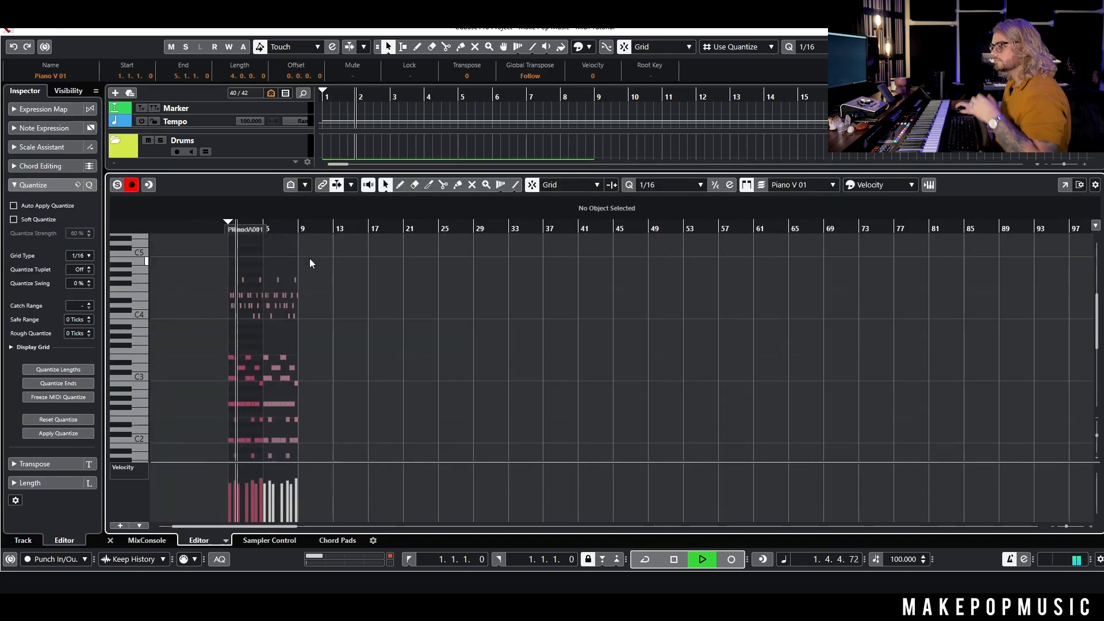
{"action": "left_click_drag", "start_coordinate": [329, 259], "coordinate": [139, 516]}
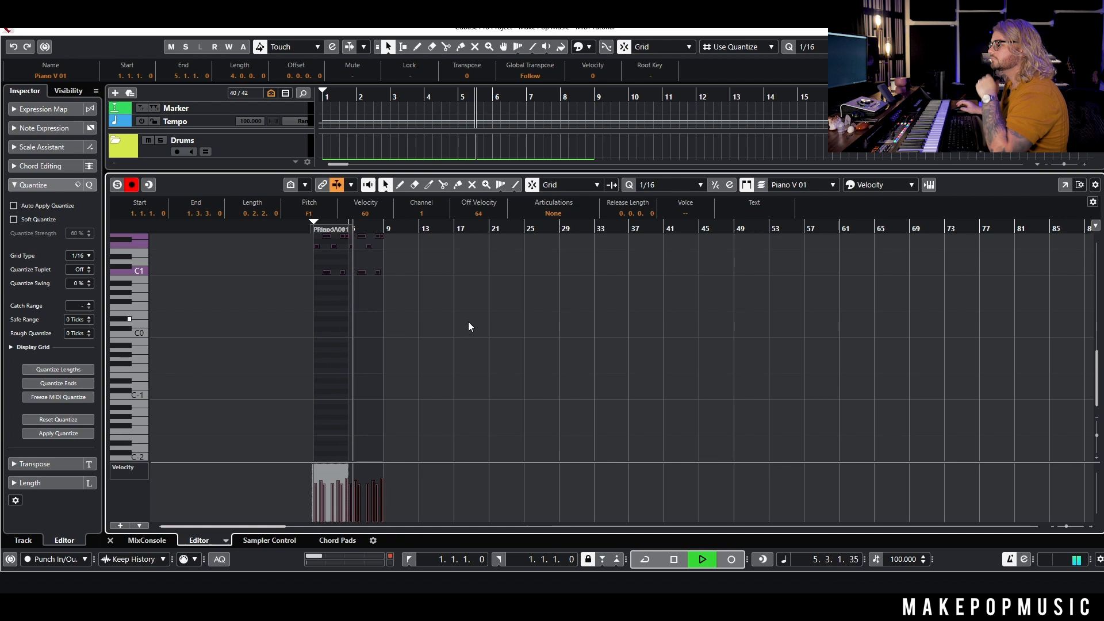
{"action": "key", "text": "space"}
{"action": "scroll", "coordinate": [468, 326], "scroll_direction": "up", "scroll_amount": 5}
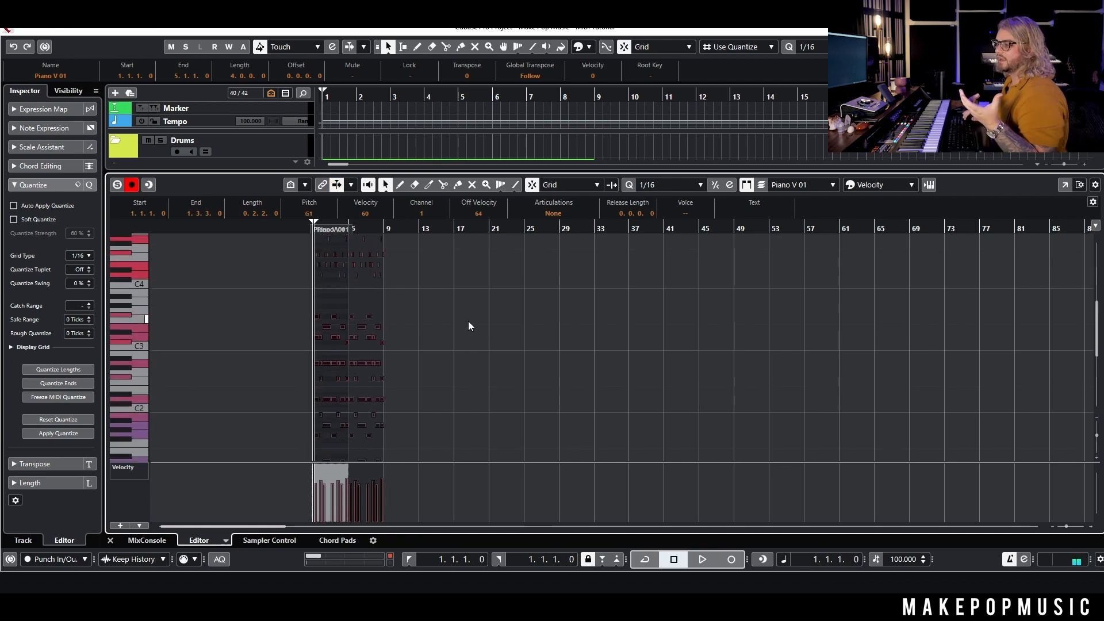
{"action": "key", "text": "Up"}
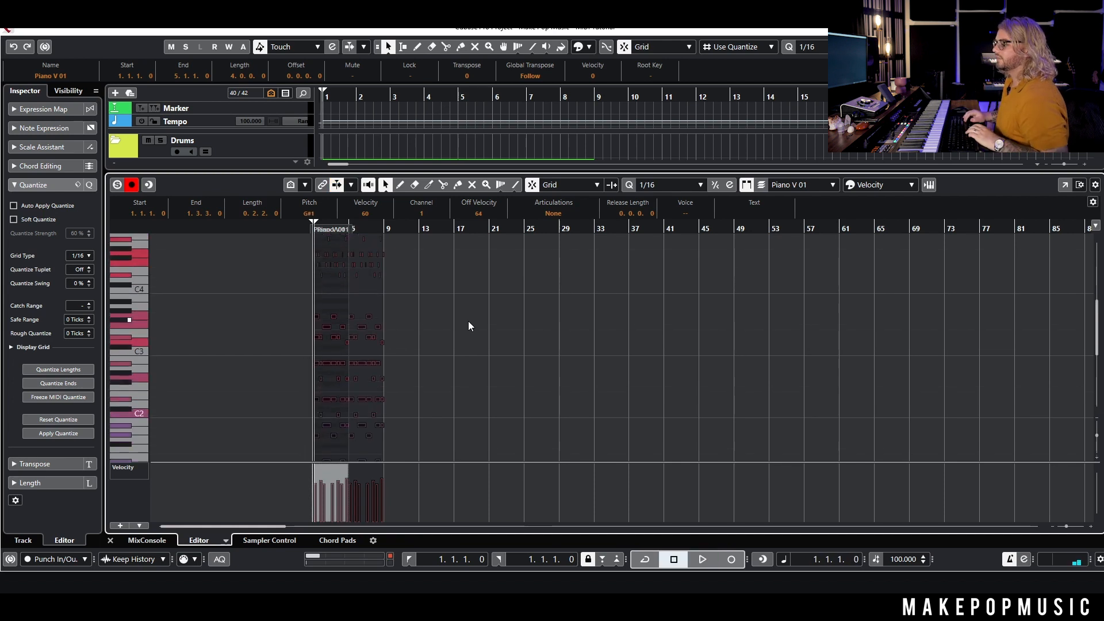
{"action": "key", "text": "space"}
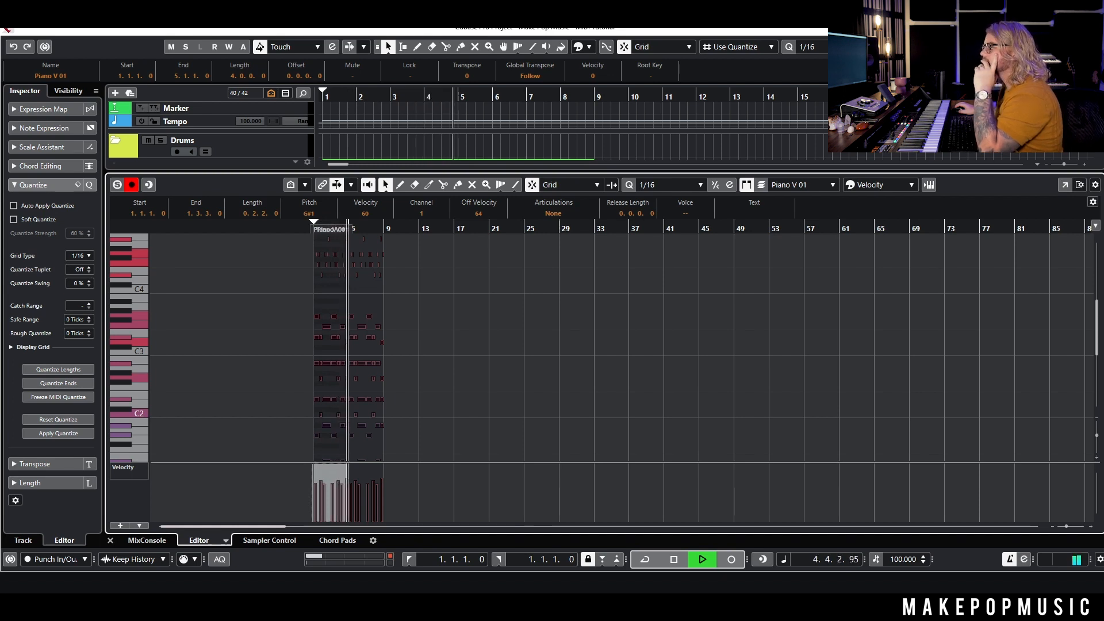
{"action": "key", "text": "space"}
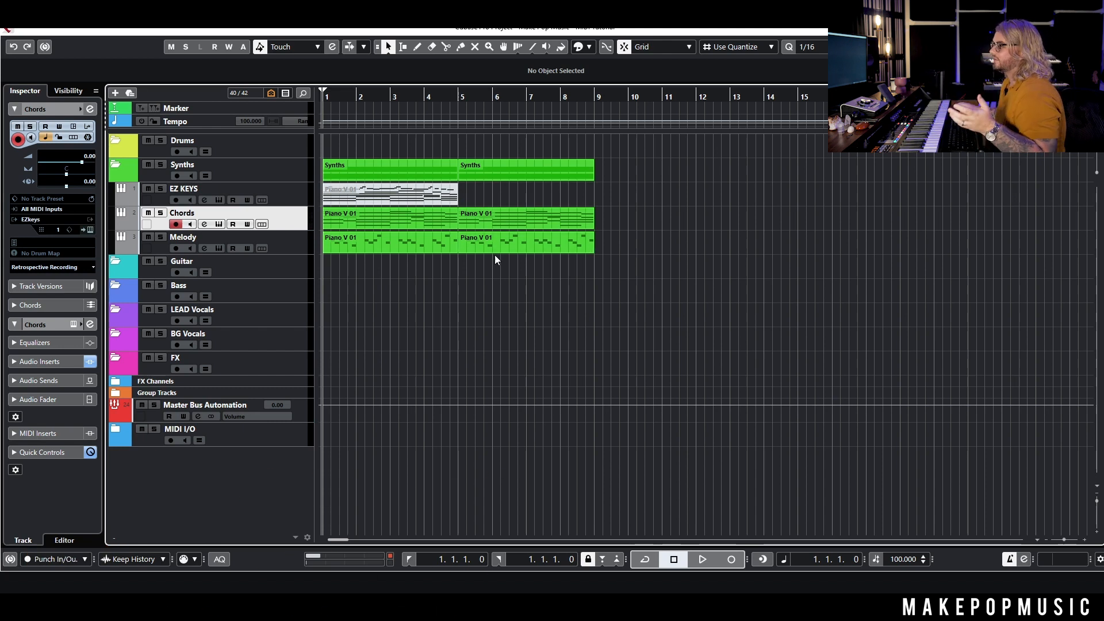
Step: Add one instrument track using Serum_x64 beneath the Chords track
{"action": "right_click", "coordinate": [291, 226]}
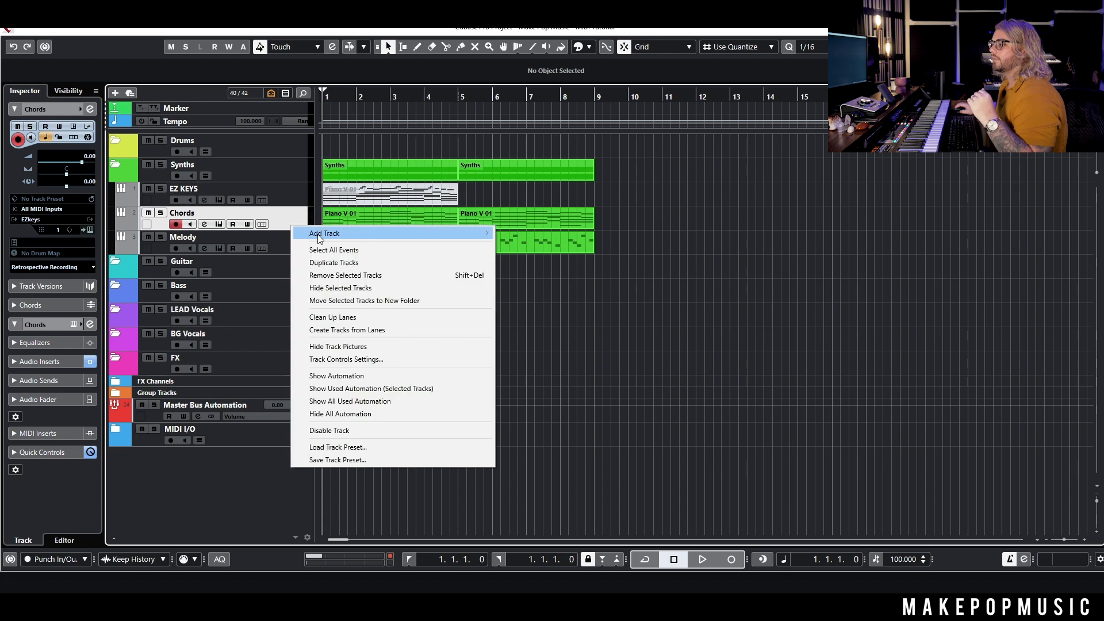
{"action": "mouse_move", "coordinate": [322, 233]}
{"action": "left_click", "coordinate": [579, 241]}
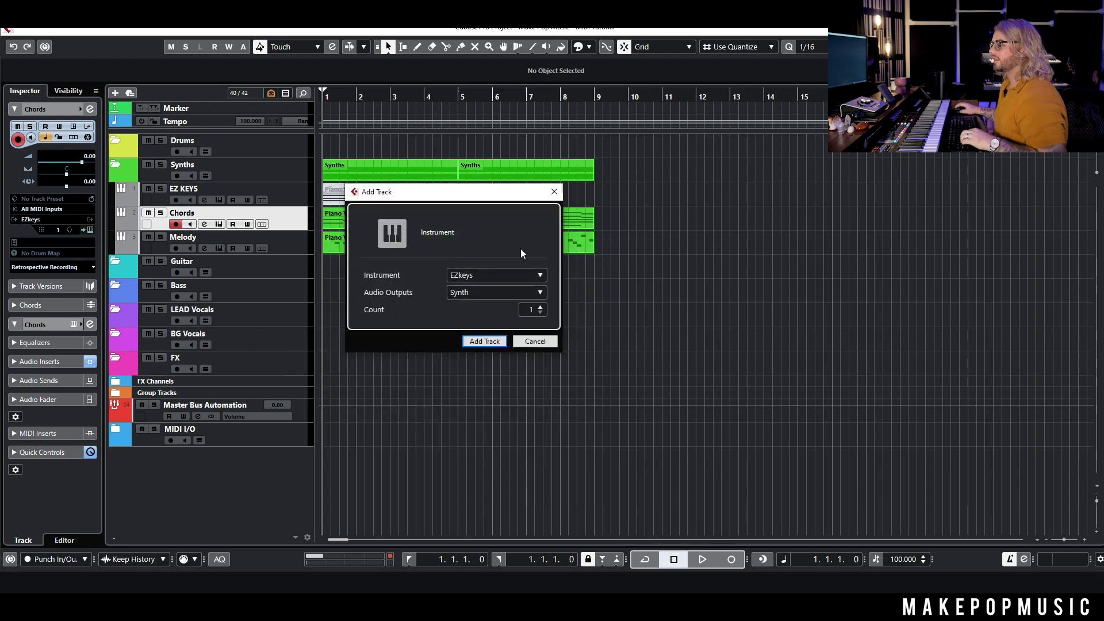
{"action": "left_click", "coordinate": [485, 275]}
{"action": "type", "text": "serum"}
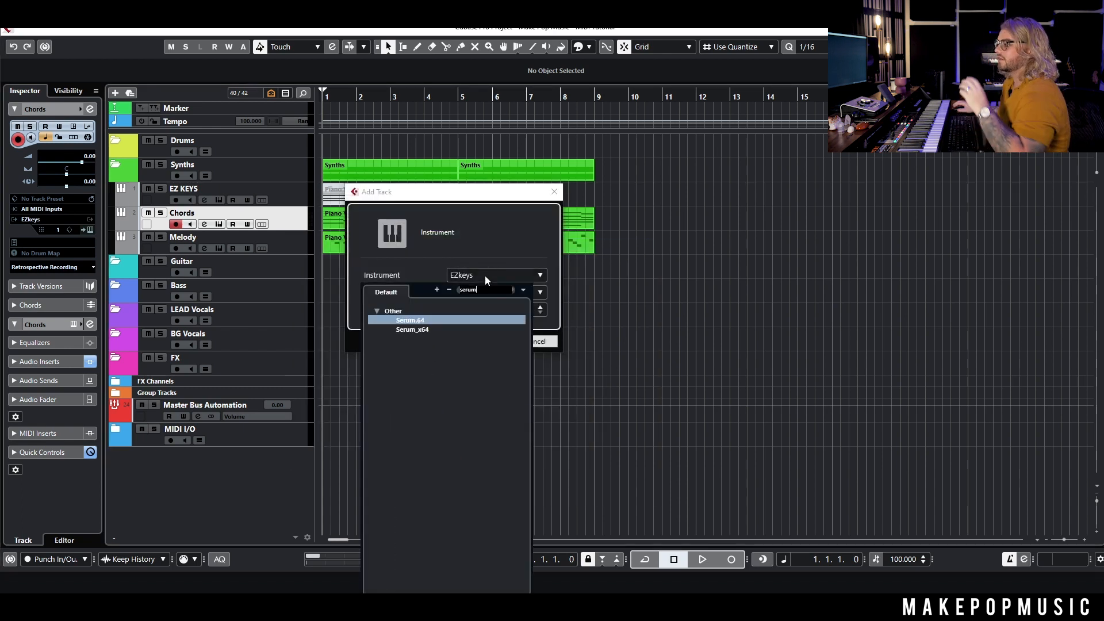
{"action": "left_click", "coordinate": [446, 328]}
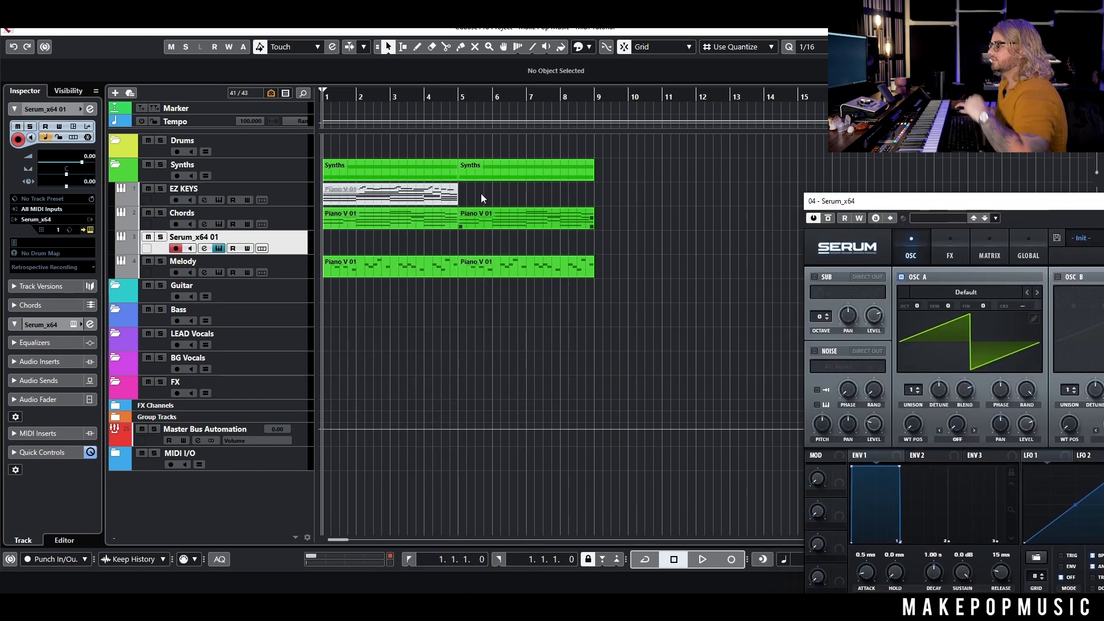
Step: Copy both Chords parts onto the new Serum track and solo it
{"action": "left_click_drag", "start_coordinate": [598, 230], "coordinate": [431, 244]}
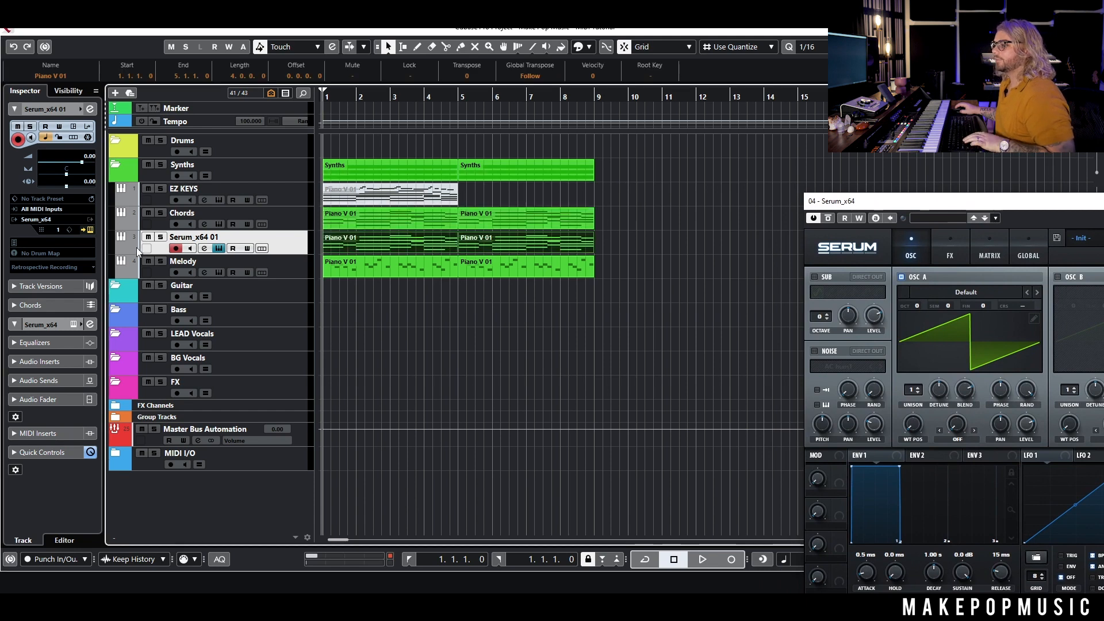
{"action": "left_click", "coordinate": [157, 239]}
{"action": "left_click_drag", "start_coordinate": [920, 201], "coordinate": [651, 189]}
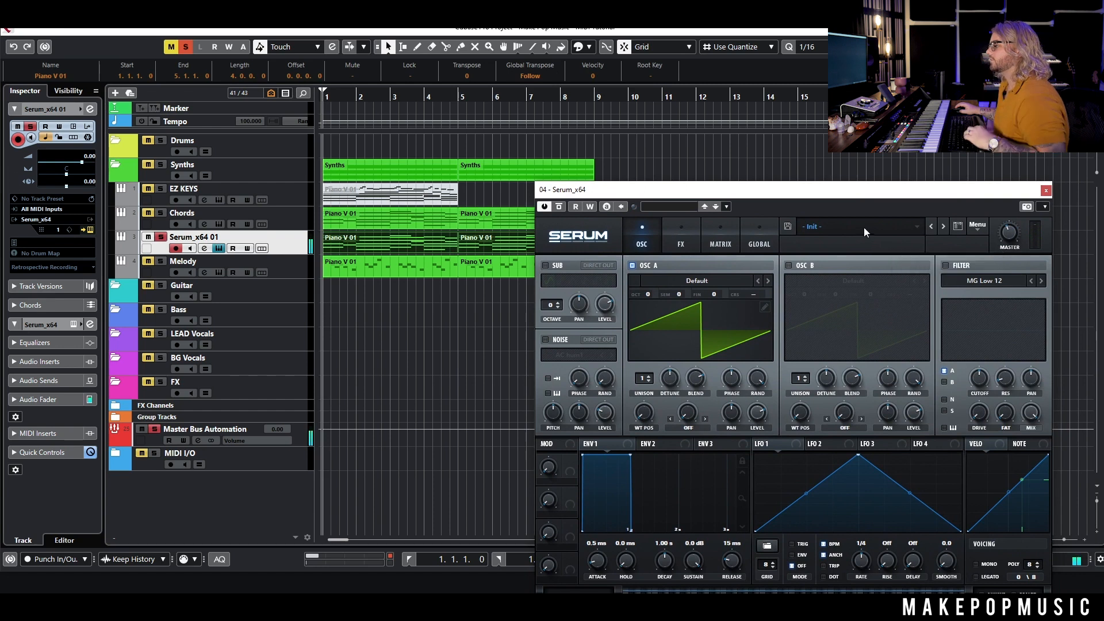
Step: Load the KEY - Ghost preset from MakePopMusic - The Wave - Presets in Serum and close the plug-in window
{"action": "left_click", "coordinate": [864, 227]}
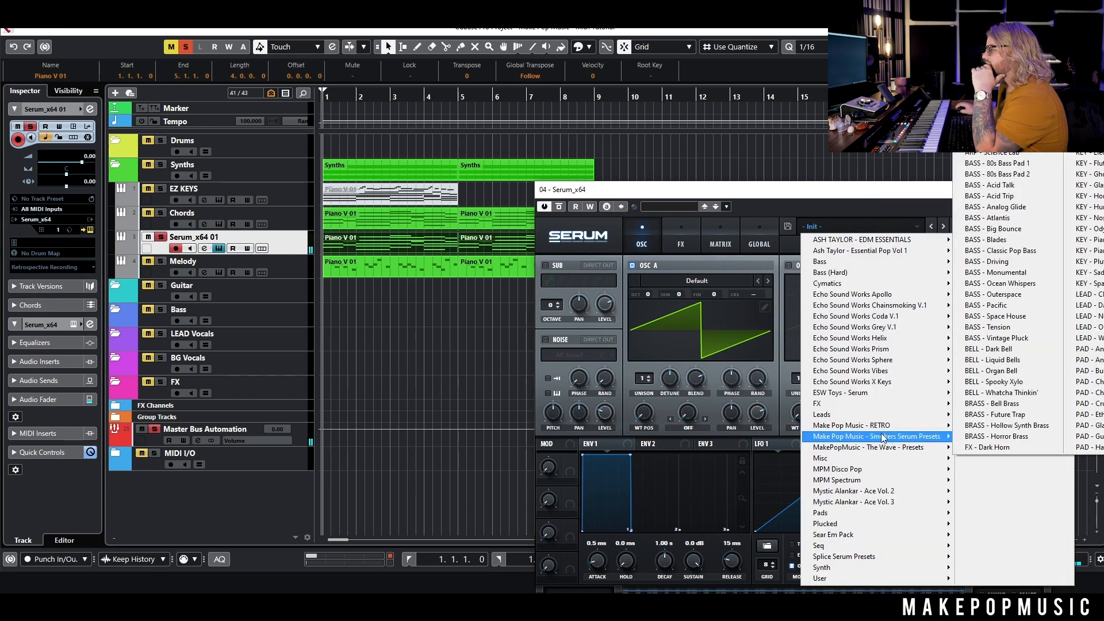
{"action": "mouse_move", "coordinate": [894, 447]}
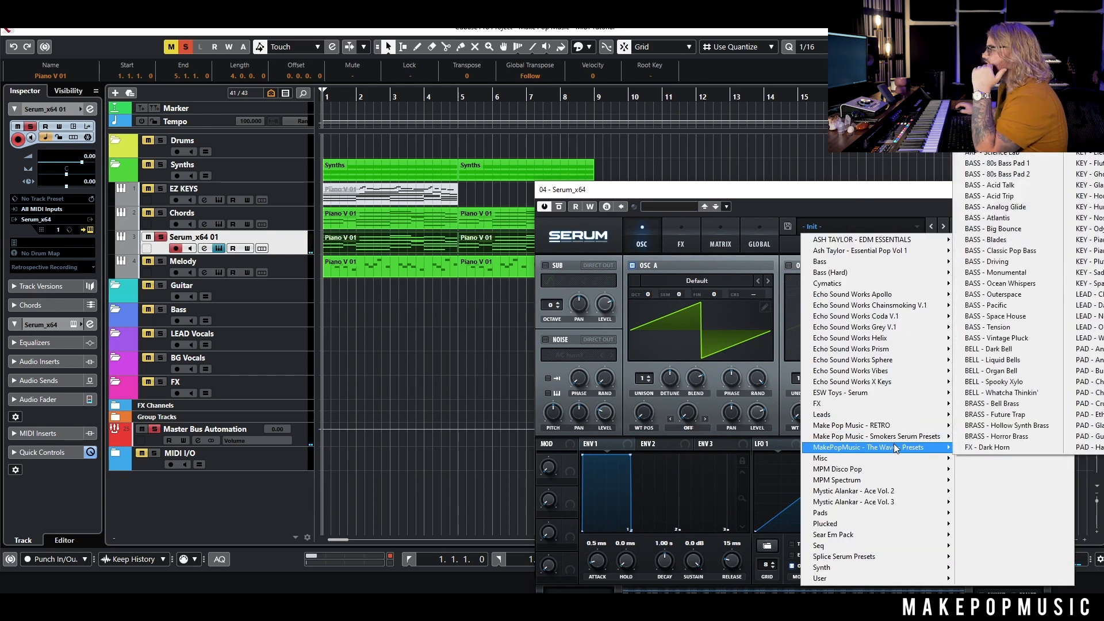
{"action": "left_click_drag", "start_coordinate": [753, 190], "coordinate": [456, 154]}
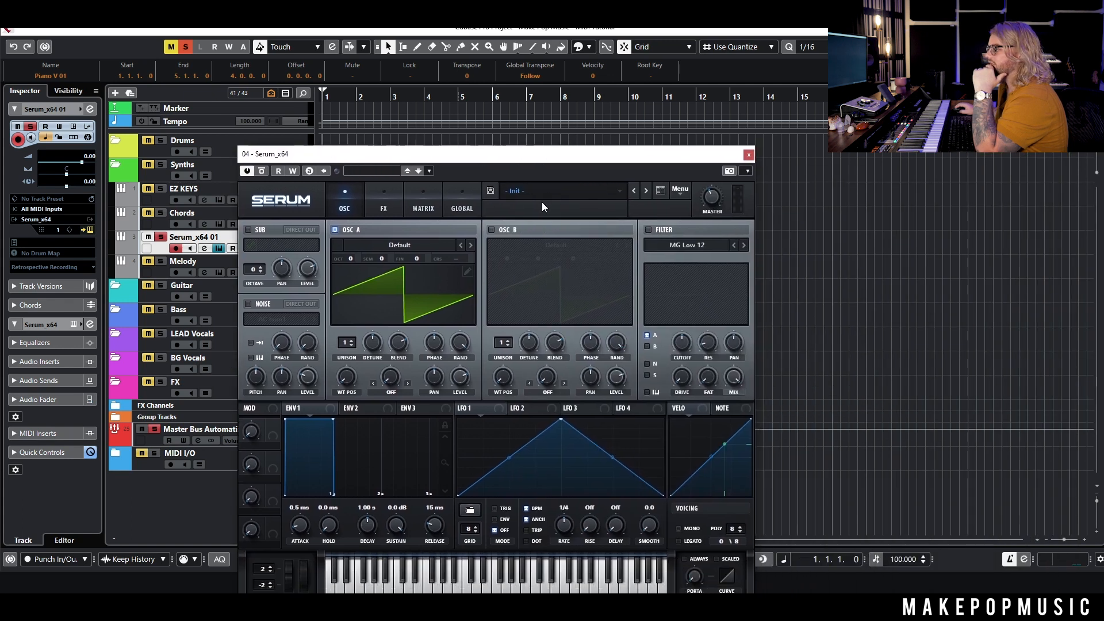
{"action": "left_click", "coordinate": [534, 192]}
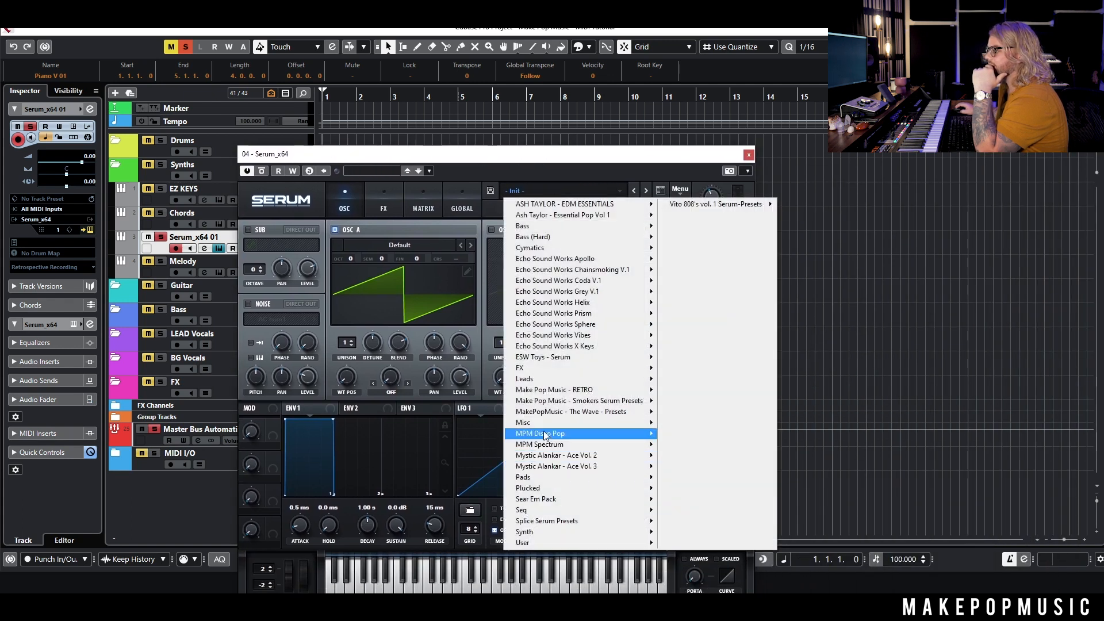
{"action": "left_click", "coordinate": [601, 106]}
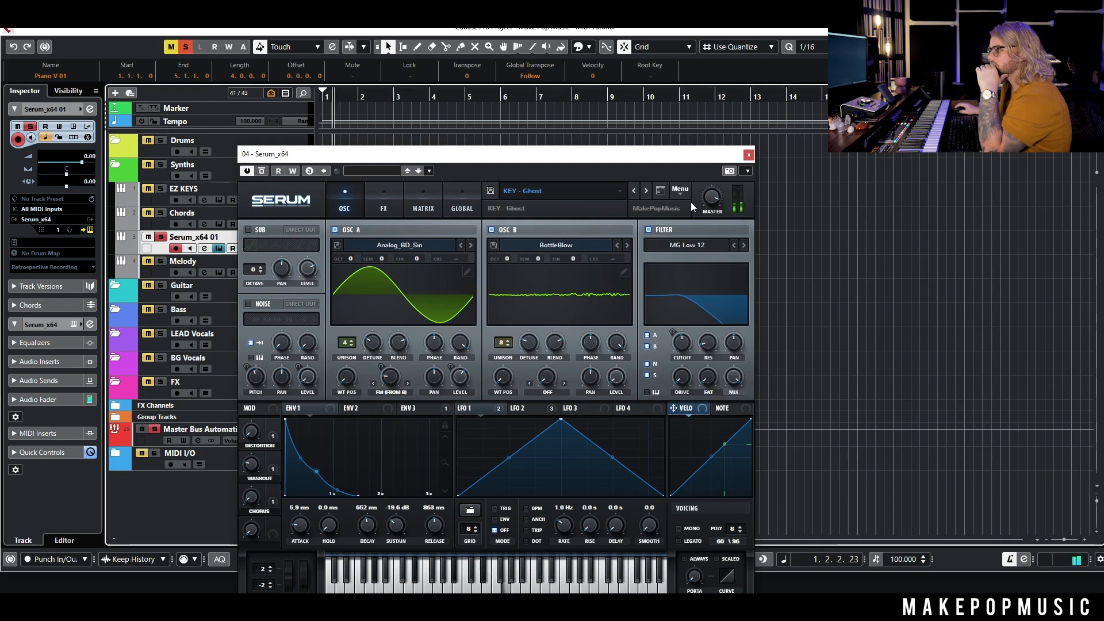
{"action": "mouse_move", "coordinate": [714, 201]}
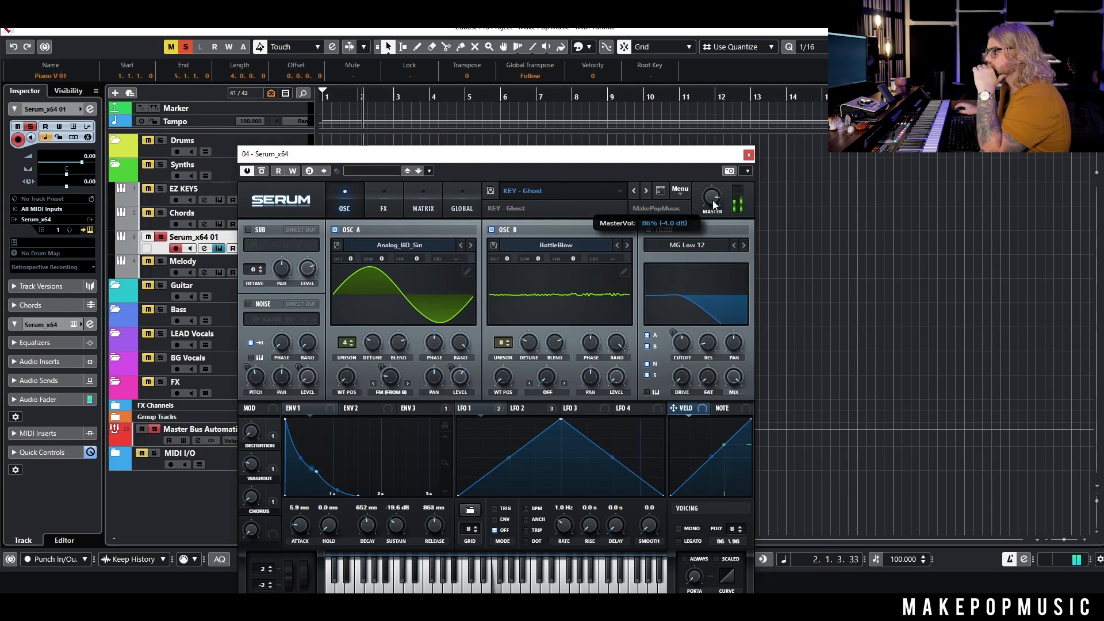
{"action": "left_click", "coordinate": [748, 155]}
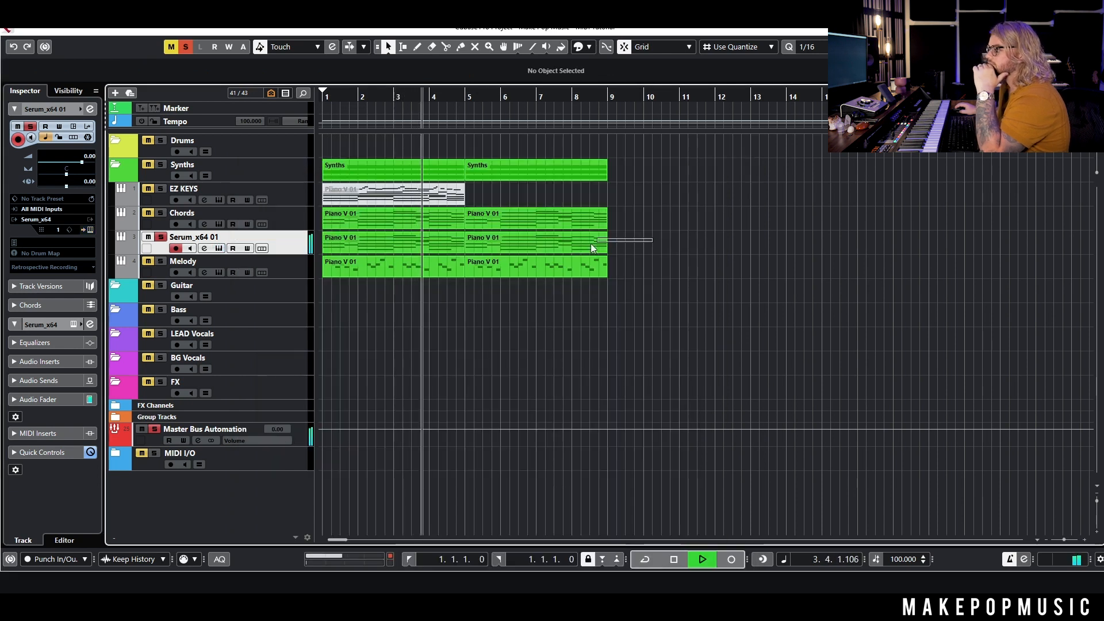
Step: Rename the Serum track Keys and move it below the Melody track
{"action": "double_click", "coordinate": [236, 237]}
{"action": "type", "text": "Keys"}
{"action": "key", "text": "Return"}
{"action": "left_click_drag", "start_coordinate": [233, 236], "coordinate": [285, 269]}
{"action": "key", "text": "space"}
Step: Duplicate the Keys track and name the copy Bass
{"action": "right_click", "coordinate": [284, 270]}
{"action": "left_click", "coordinate": [302, 302]}
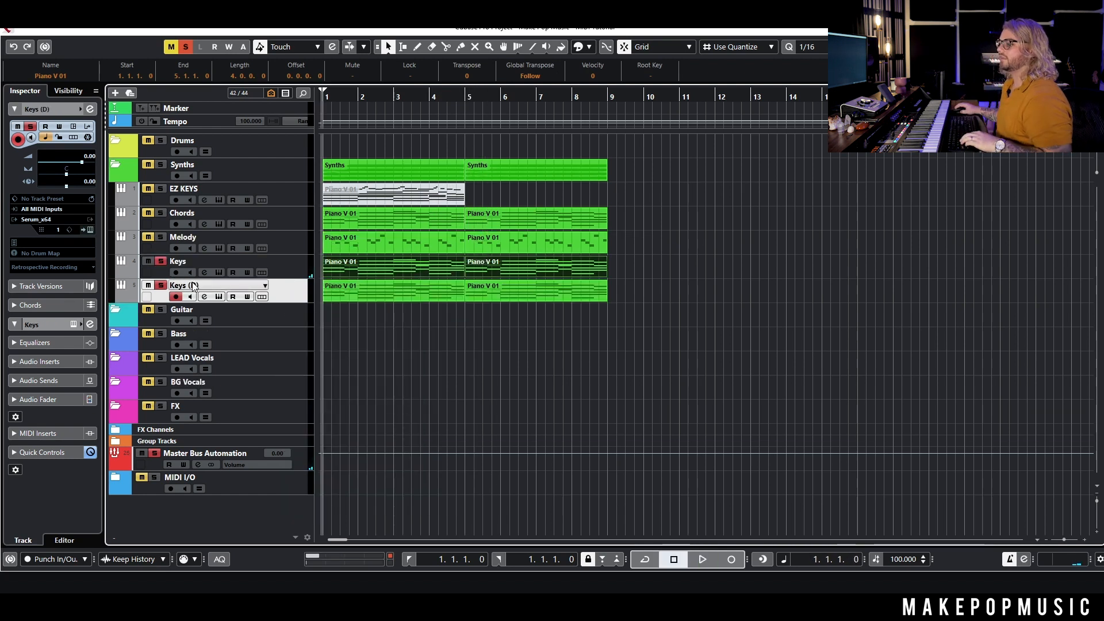
{"action": "key", "text": "Return"}
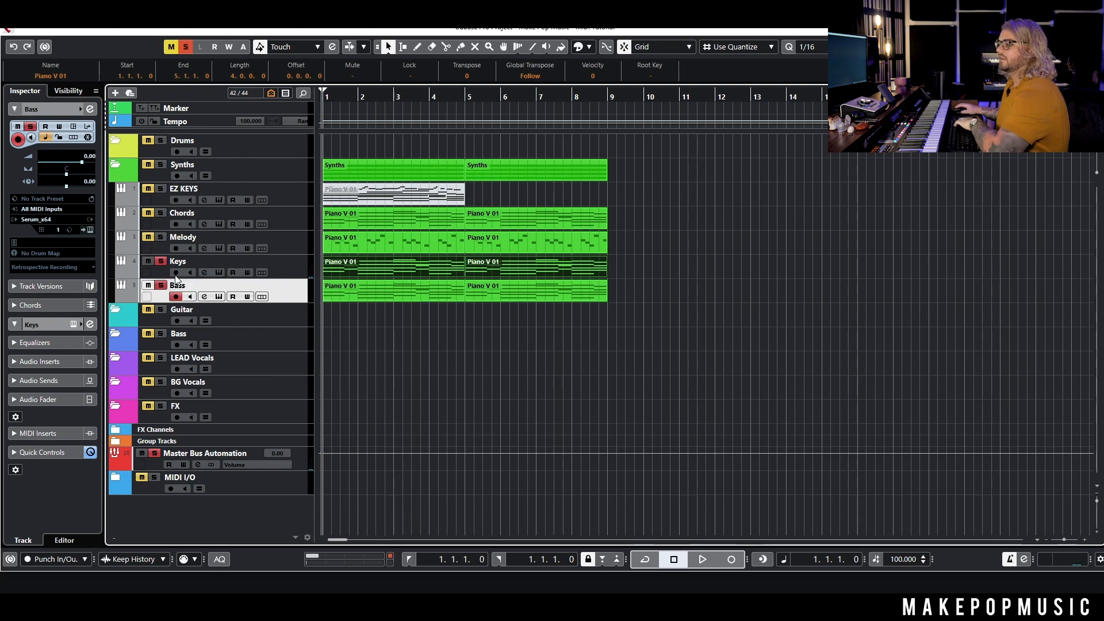
Step: Delete the upper notes of every chord in bars 1 to 4 of the Bass part, keeping only the lowest notes
{"action": "double_click", "coordinate": [427, 295]}
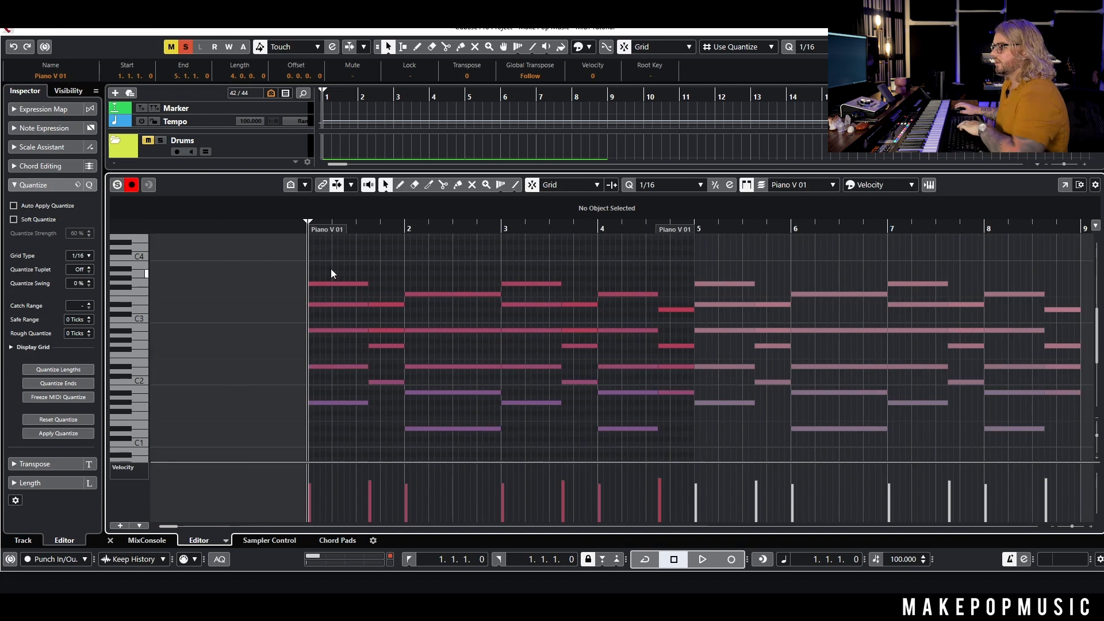
{"action": "left_click_drag", "start_coordinate": [333, 398], "coordinate": [332, 392]}
{"action": "key", "text": "Delete"}
{"action": "left_click_drag", "start_coordinate": [381, 279], "coordinate": [377, 358]}
{"action": "key", "text": "Delete"}
{"action": "left_click_drag", "start_coordinate": [446, 270], "coordinate": [444, 397]}
{"action": "key", "text": "Delete"}
{"action": "left_click_drag", "start_coordinate": [530, 246], "coordinate": [535, 371]}
{"action": "key", "text": "Delete"}
{"action": "left_click_drag", "start_coordinate": [569, 260], "coordinate": [570, 372]}
{"action": "key", "text": "Delete"}
{"action": "left_click_drag", "start_coordinate": [605, 261], "coordinate": [652, 389]}
{"action": "key", "text": "Delete"}
{"action": "left_click_drag", "start_coordinate": [667, 283], "coordinate": [668, 379]}
Step: Select the remaining bass notes in bars 1 to 4 and raise their velocities to the maximum
{"action": "left_click_drag", "start_coordinate": [676, 459], "coordinate": [330, 337]}
{"action": "left_click_drag", "start_coordinate": [294, 459], "coordinate": [322, 446]}
{"action": "mouse_move", "coordinate": [288, 482]}
{"action": "left_mouse_down"}
{"action": "mouse_move", "coordinate": [397, 436]}
{"action": "mouse_move", "coordinate": [661, 414]}
{"action": "left_mouse_up"}
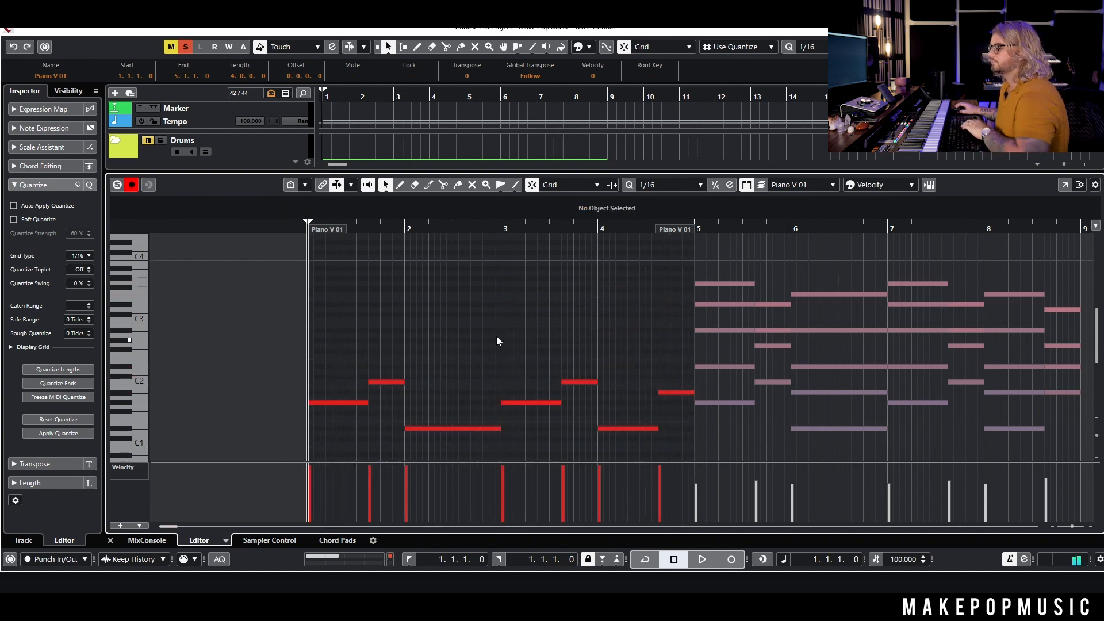
Step: Delete the chord notes in bars 5 to 8 of the Bass track and remove its second part
{"action": "key", "text": "space"}
{"action": "key", "text": "g"}
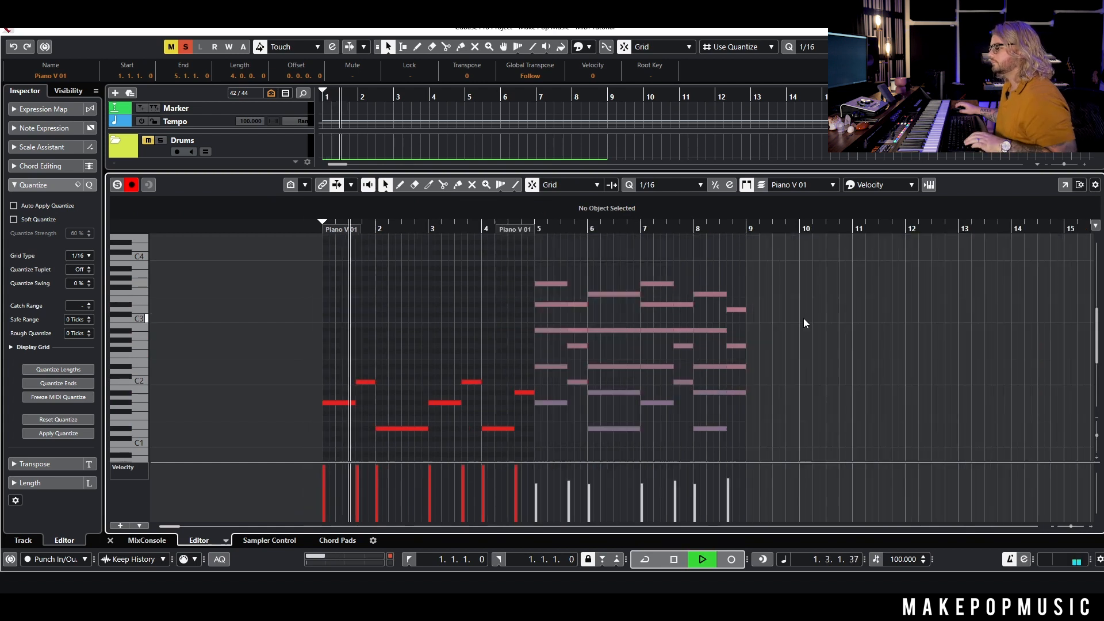
{"action": "left_click_drag", "start_coordinate": [757, 271], "coordinate": [549, 467]}
{"action": "key", "text": "Delete"}
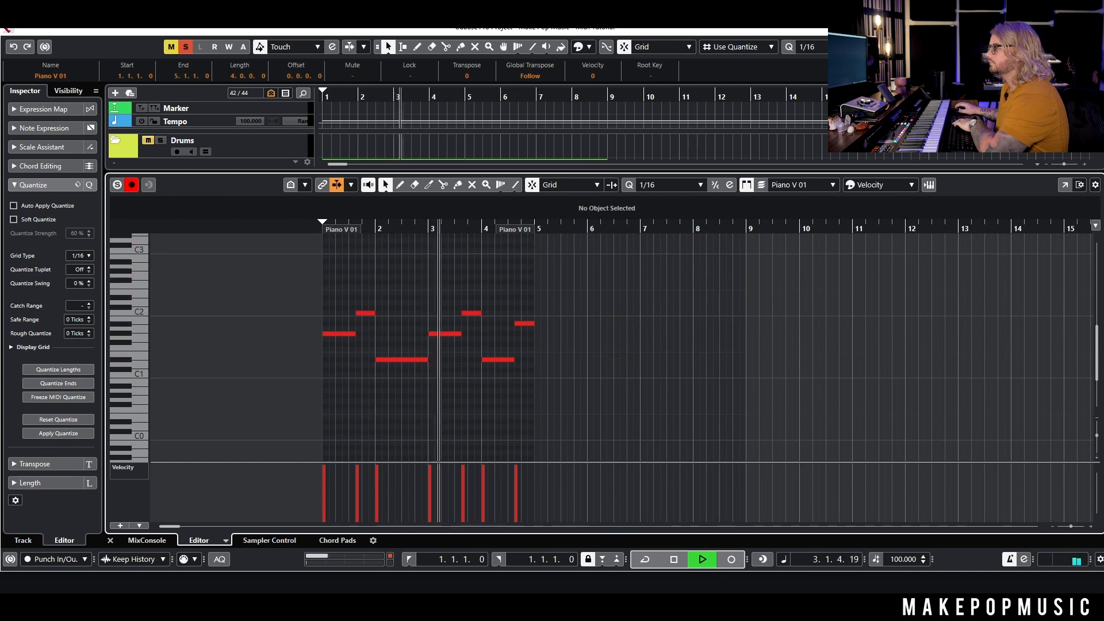
{"action": "key", "text": "Return"}
{"action": "key", "text": "Delete"}
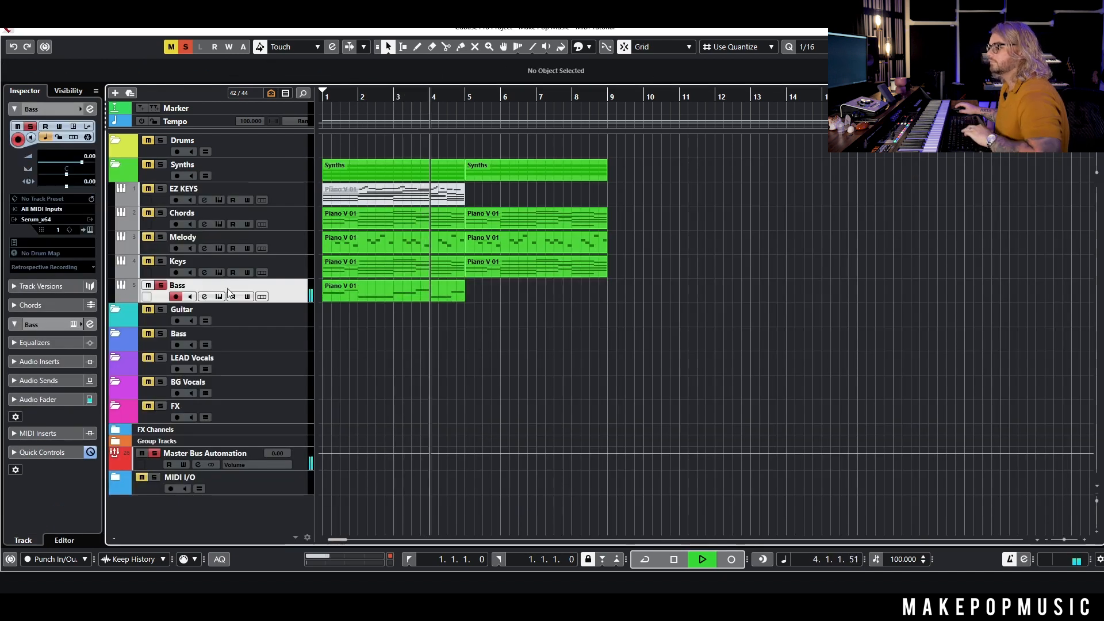
{"action": "key", "text": "space"}
Step: Load the BASS - Atlantis preset from The Wave presets in the Bass track's Serum and close the plug-in window
{"action": "left_click", "coordinate": [218, 297]}
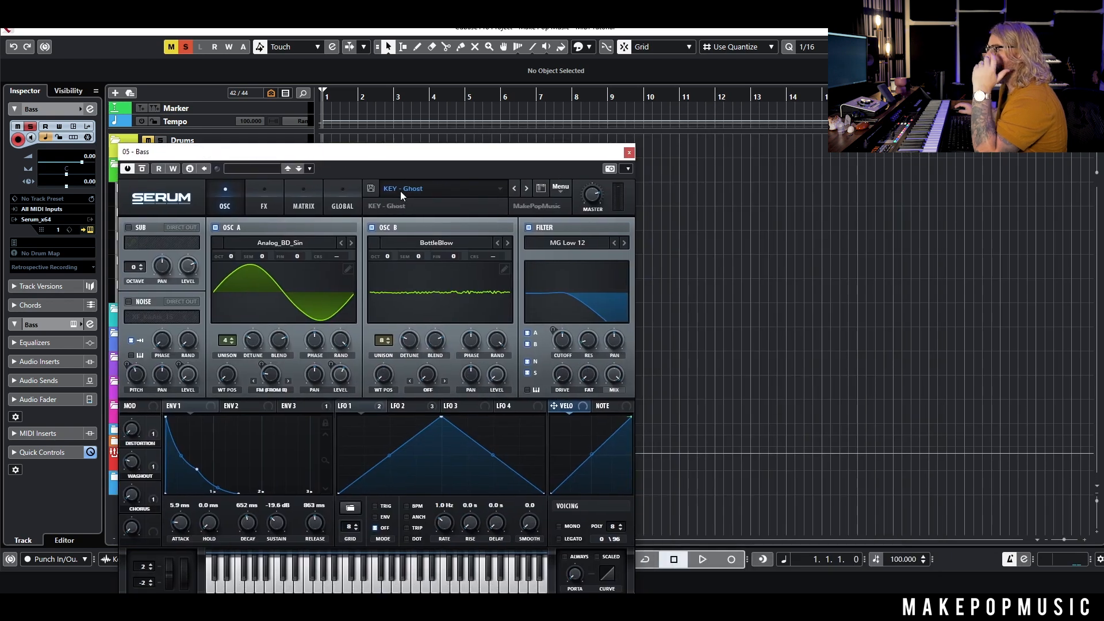
{"action": "left_click", "coordinate": [400, 194]}
{"action": "mouse_move", "coordinate": [457, 407]}
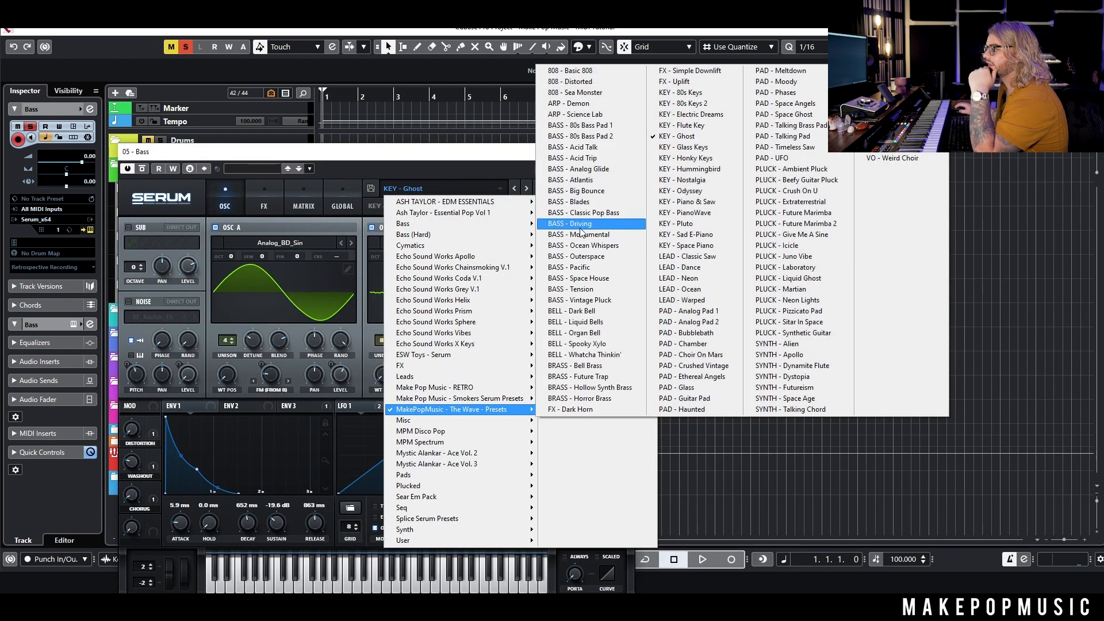
{"action": "left_click", "coordinate": [582, 235]}
{"action": "left_click", "coordinate": [601, 181]}
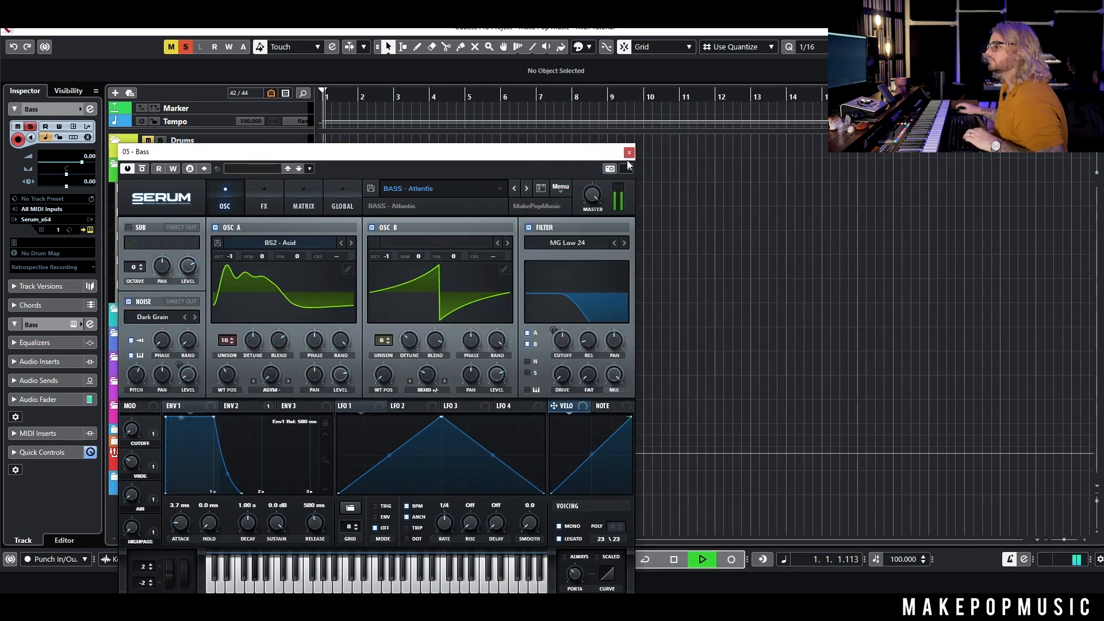
{"action": "left_click", "coordinate": [629, 153]}
Step: Lower the Bass track's volume to -6.89 and solo the Keys track along with it
{"action": "left_click_drag", "start_coordinate": [81, 163], "coordinate": [68, 166]}
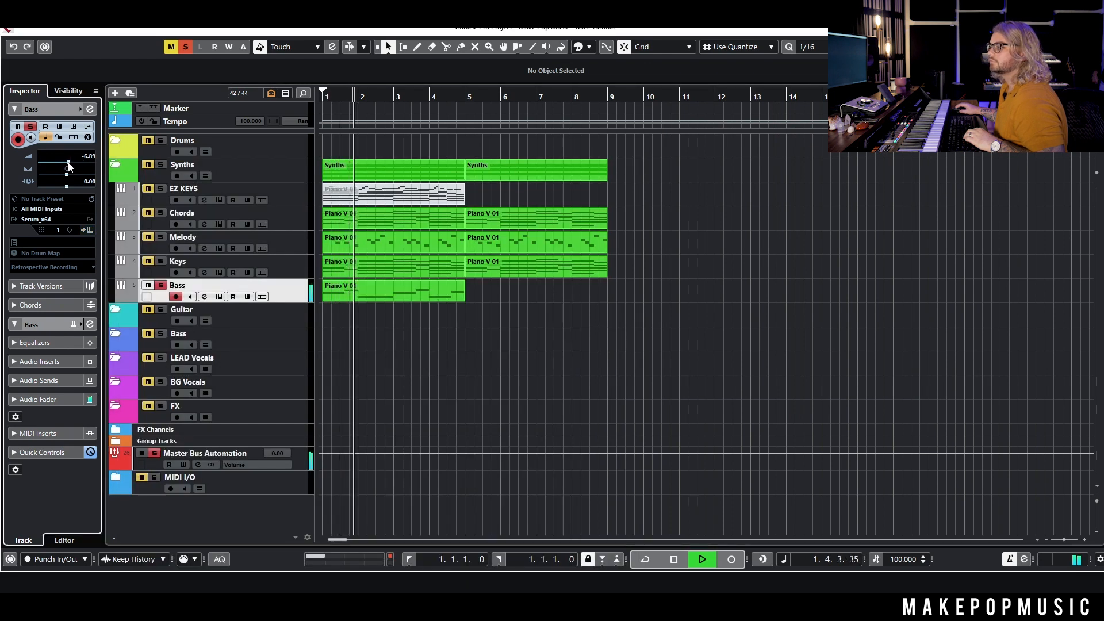
{"action": "left_click", "coordinate": [160, 261]}
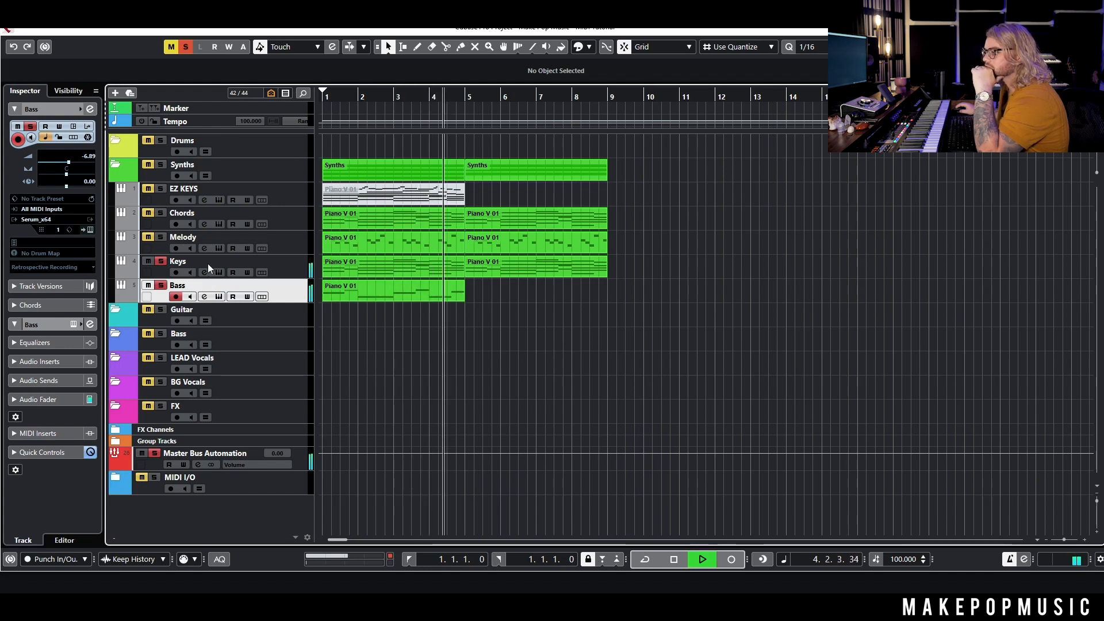
Step: Open the Chords track's EZkeys instrument, listen to the soloed chords, and close the plug-in window
{"action": "key", "text": "space"}
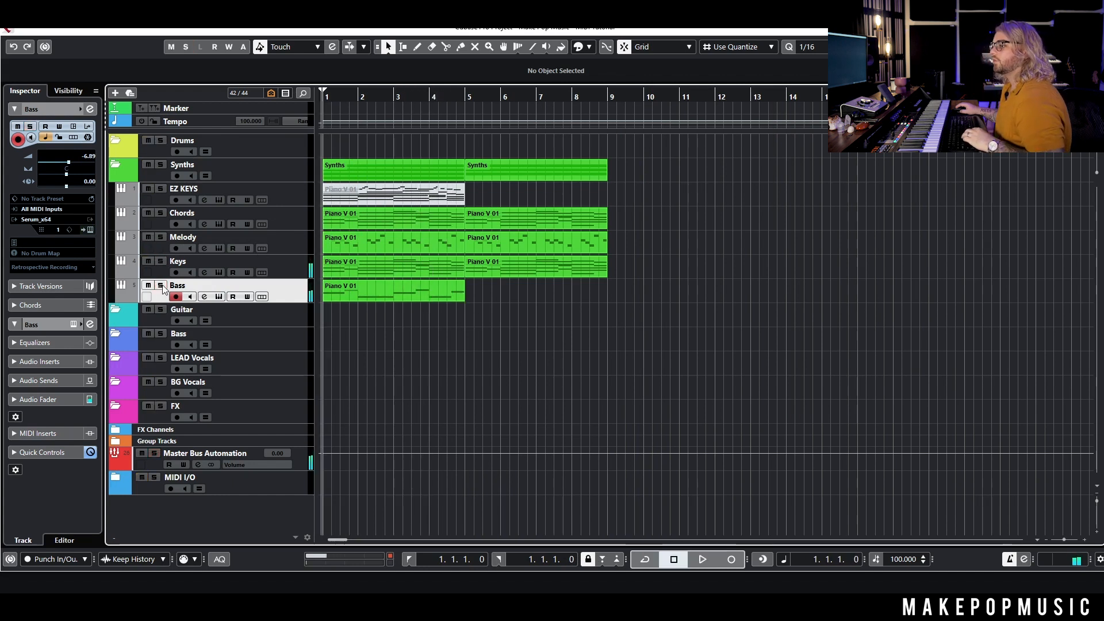
{"action": "left_click", "coordinate": [158, 203]}
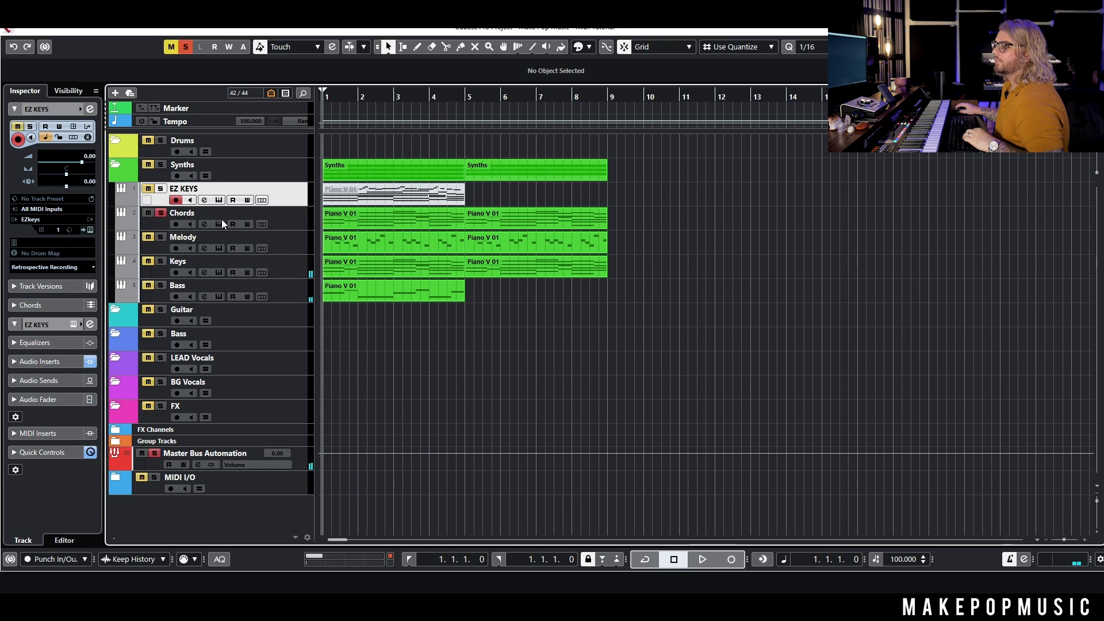
{"action": "left_click", "coordinate": [221, 223]}
{"action": "left_click_drag", "start_coordinate": [483, 306], "coordinate": [505, 151]}
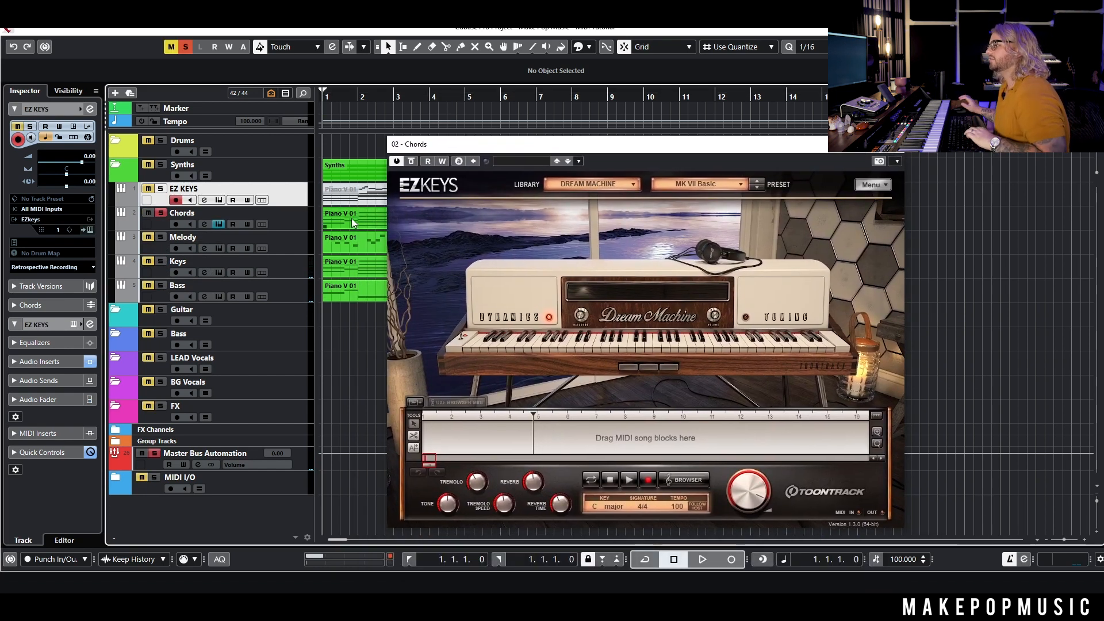
{"action": "key", "text": "space"}
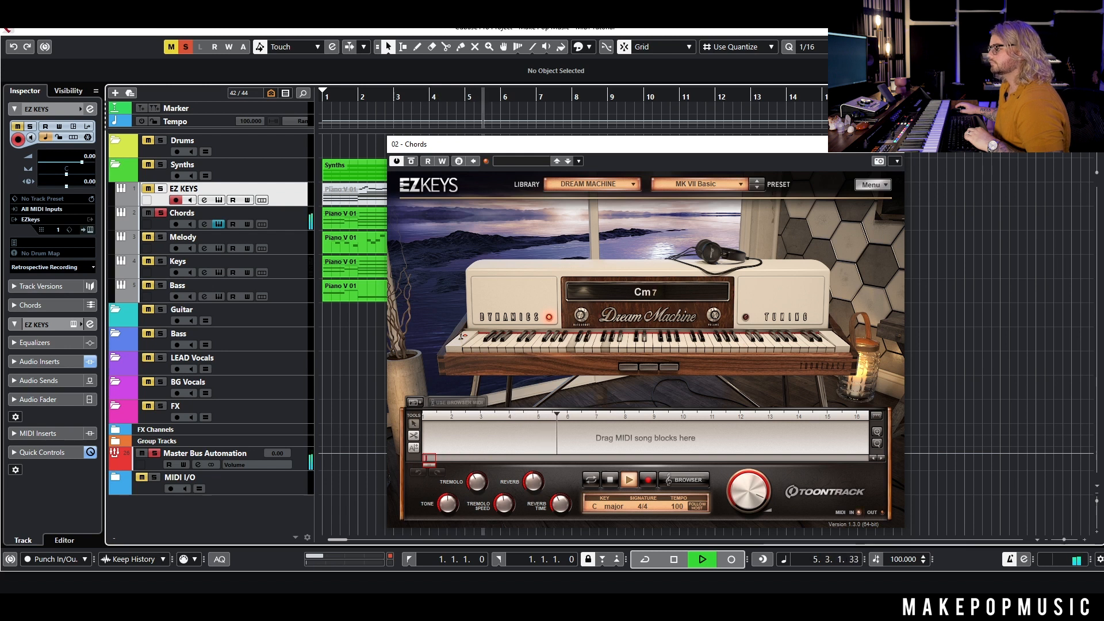
{"action": "key", "text": "space"}
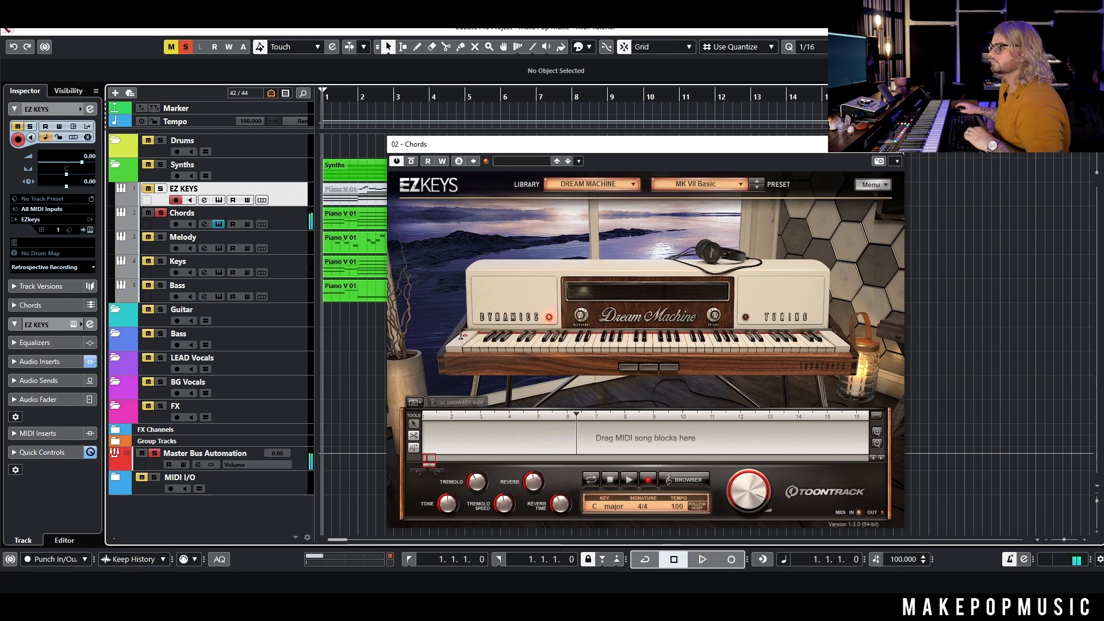
{"action": "left_click", "coordinate": [218, 224]}
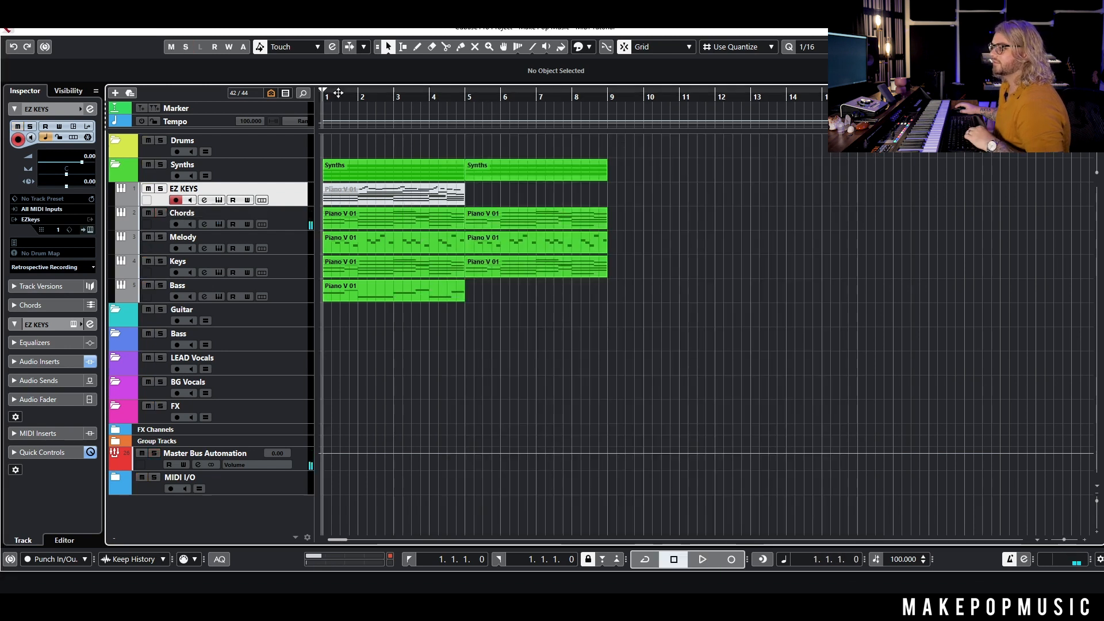
Step: Mute the Chords and Melody tracks and lower the Bass track's volume to -9.06 during playback
{"action": "left_click_drag", "start_coordinate": [326, 96], "coordinate": [326, 102]}
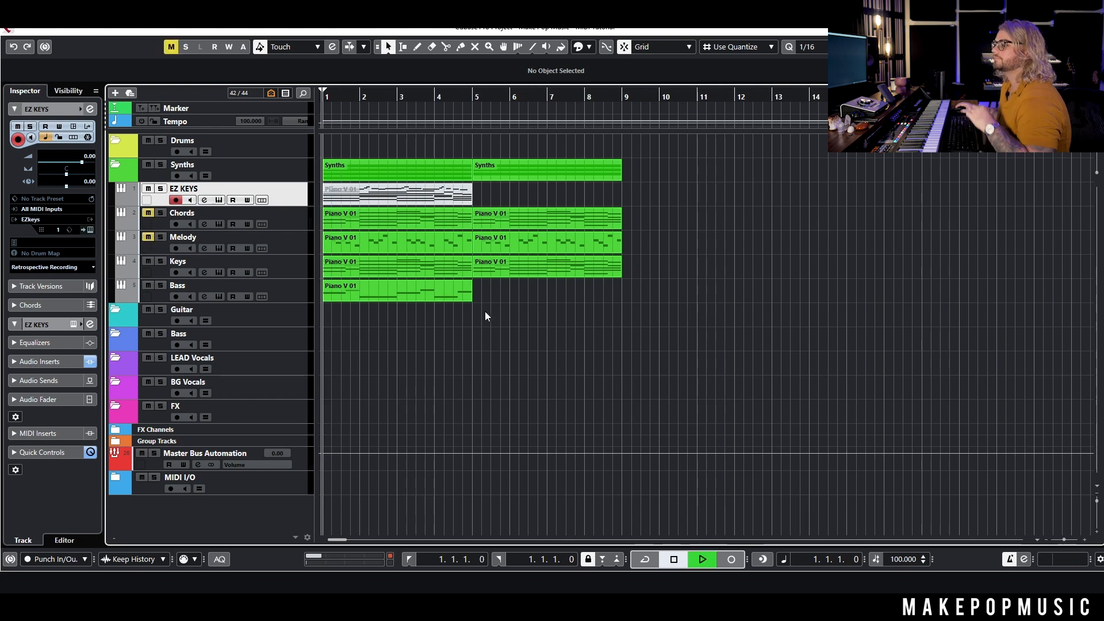
{"action": "key", "text": "space"}
{"action": "left_click", "coordinate": [466, 296]}
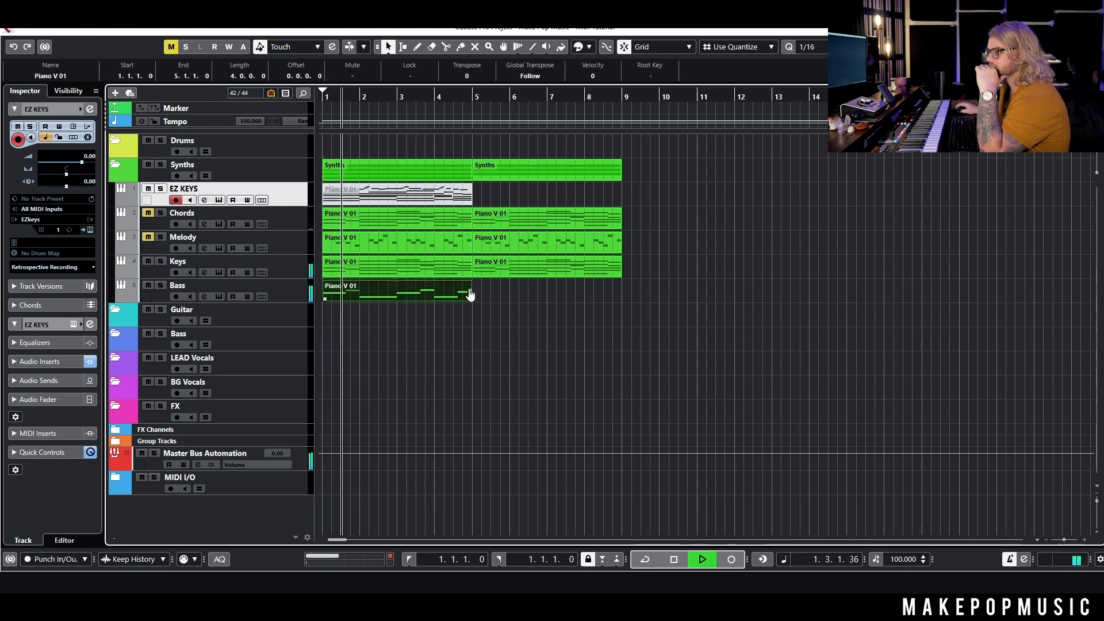
{"action": "left_click", "coordinate": [294, 269]}
{"action": "left_click", "coordinate": [284, 287]}
{"action": "left_click_drag", "start_coordinate": [65, 163], "coordinate": [65, 163]}
Step: Repeat the Bass track's part so that it also fills bars 5 to 8
{"action": "left_click_drag", "start_coordinate": [471, 294], "coordinate": [568, 294]}
{"action": "left_click", "coordinate": [573, 311]}
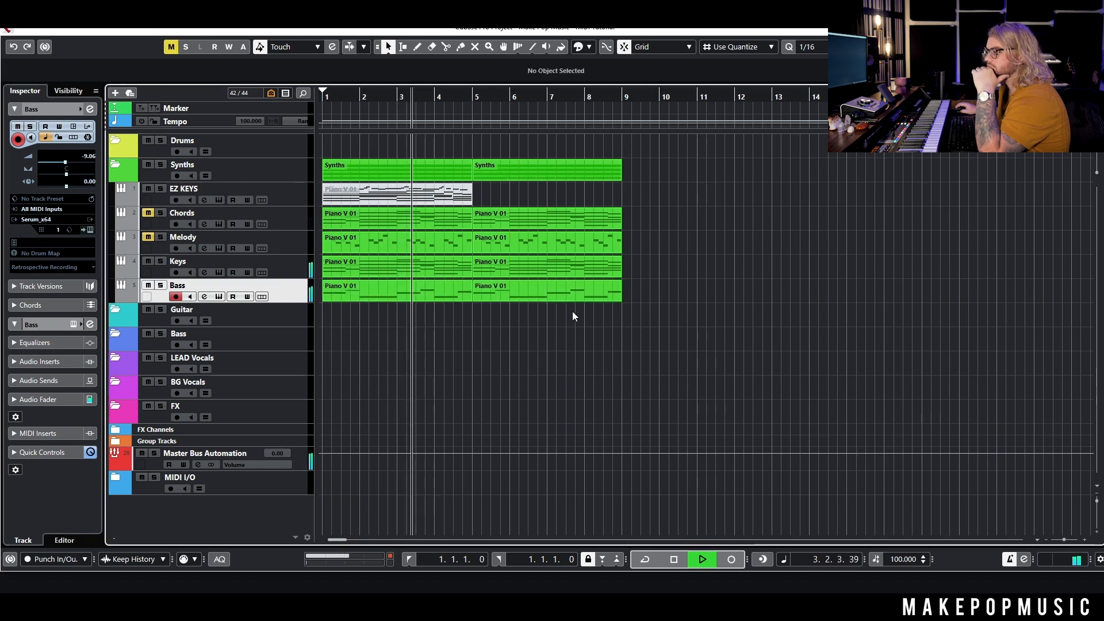
{"action": "key", "text": "space"}
Step: Duplicate the Keys track and load the PD - Late Night Drives preset from MPM Spectrum in the copy's Serum
{"action": "right_click", "coordinate": [294, 269]}
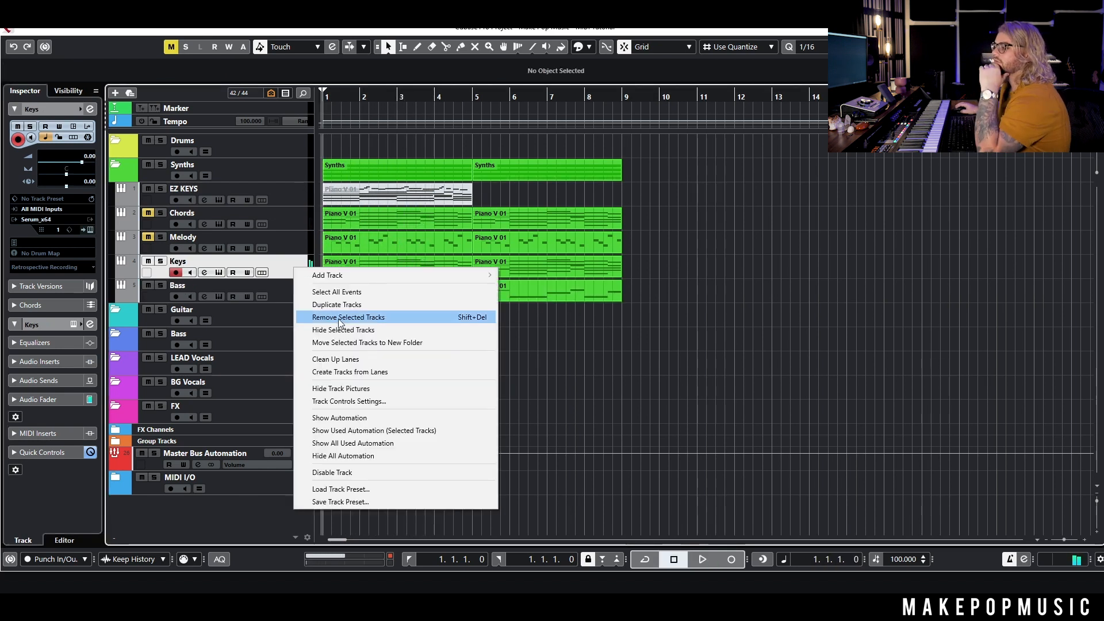
{"action": "left_click", "coordinate": [331, 303]}
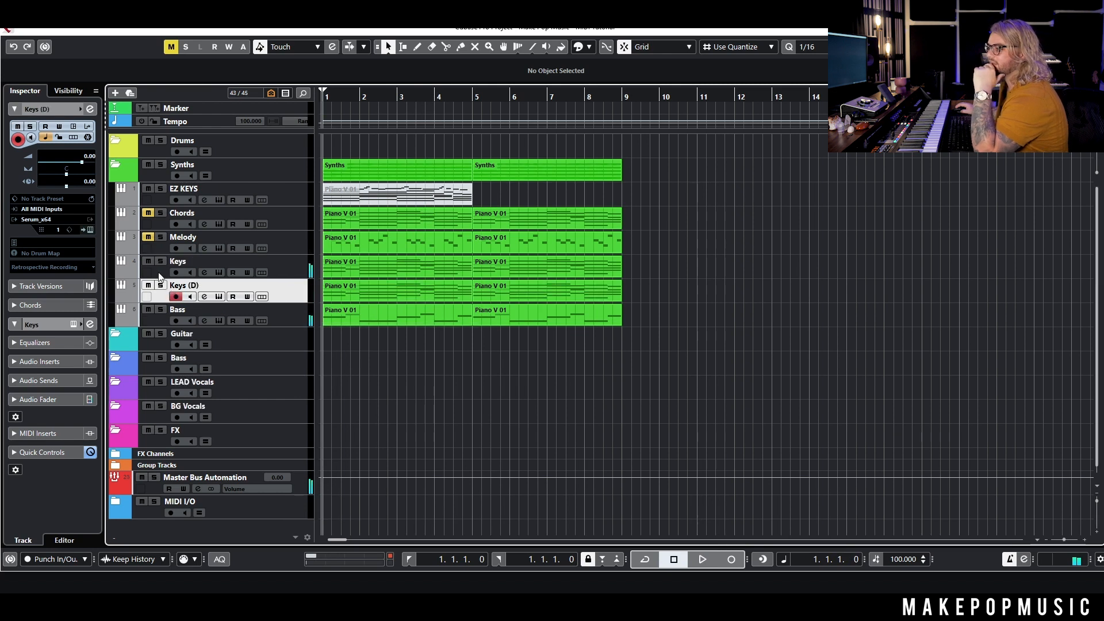
{"action": "left_click", "coordinate": [220, 295]}
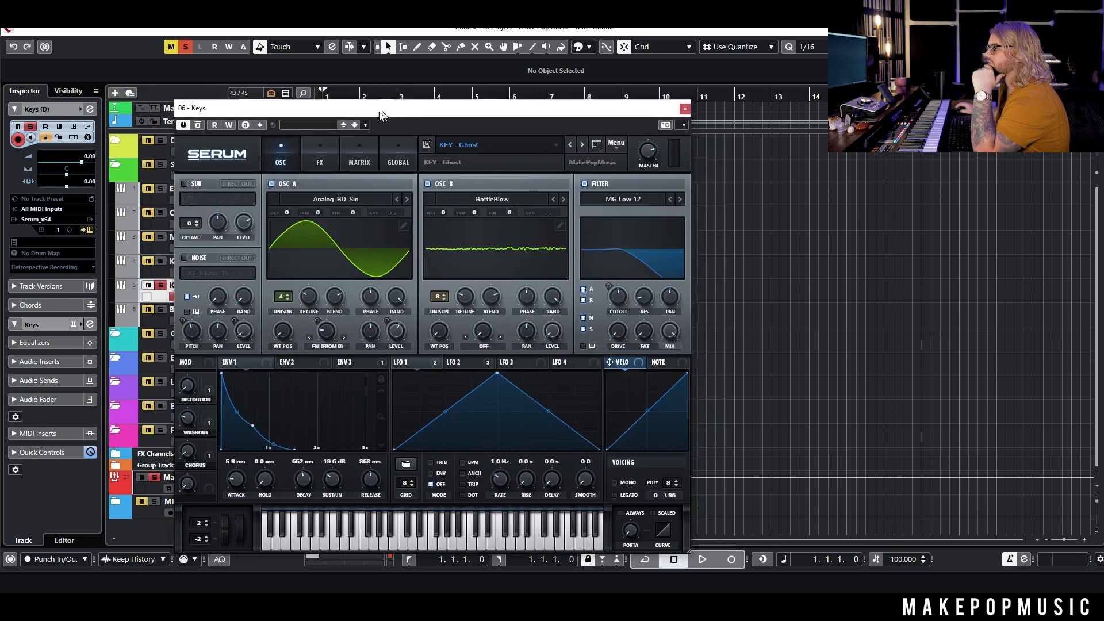
{"action": "left_click", "coordinate": [458, 144]}
{"action": "mouse_move", "coordinate": [519, 376]}
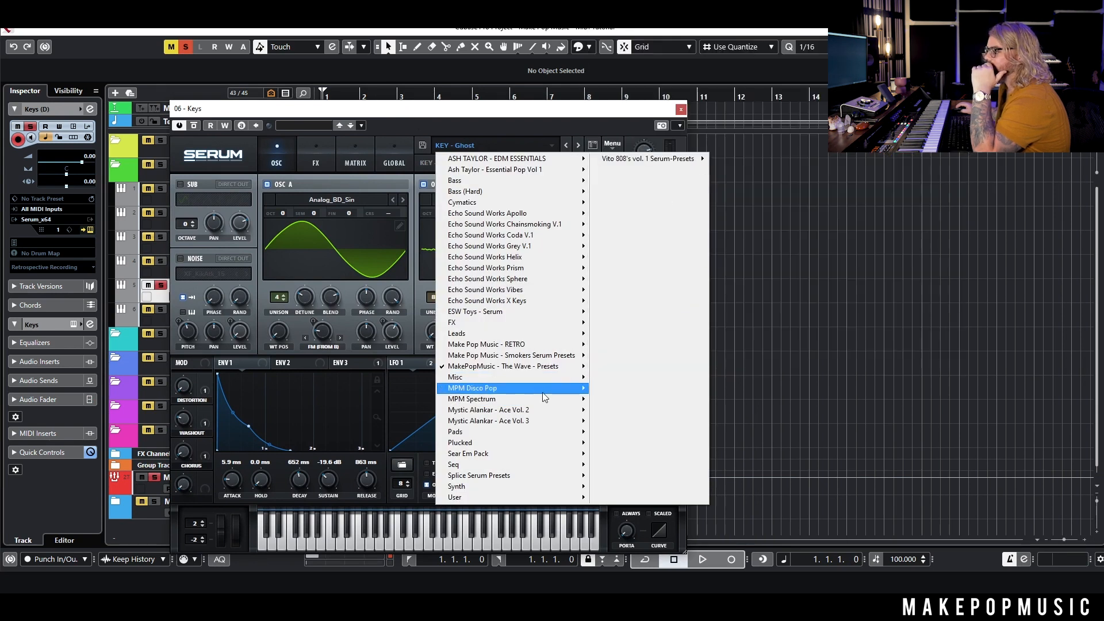
{"action": "mouse_move", "coordinate": [542, 401]}
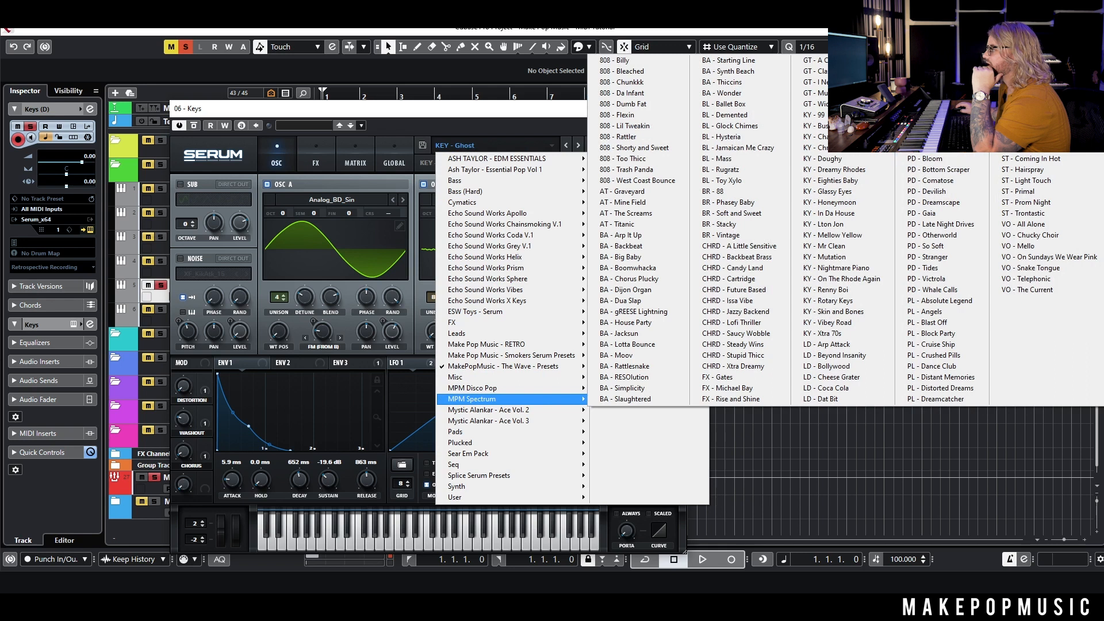
{"action": "left_click", "coordinate": [934, 225]}
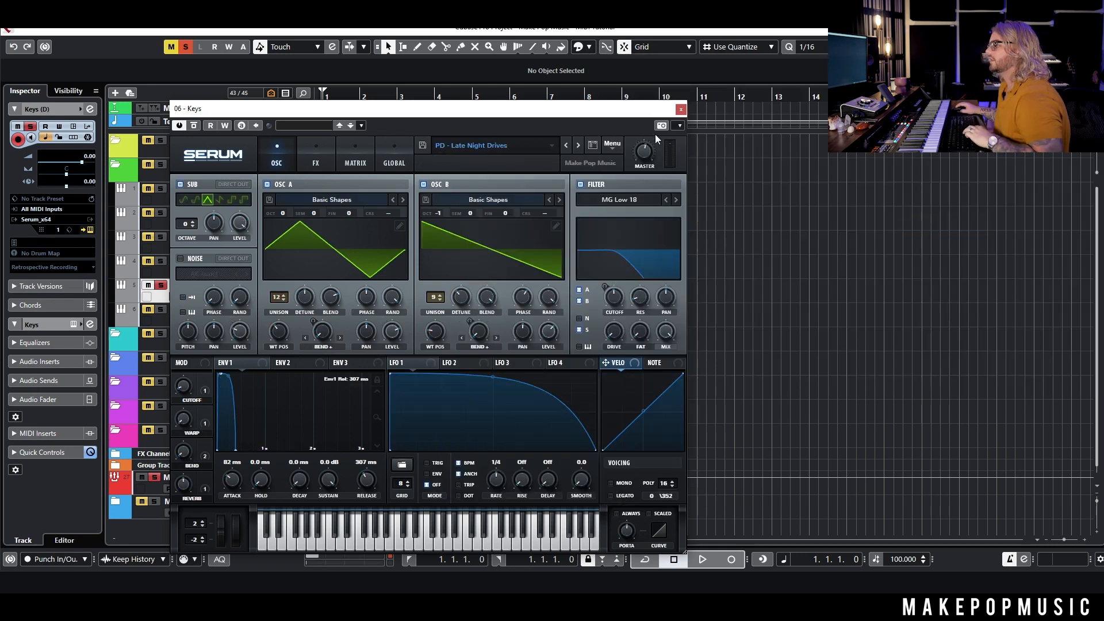
{"action": "left_click", "coordinate": [681, 110]}
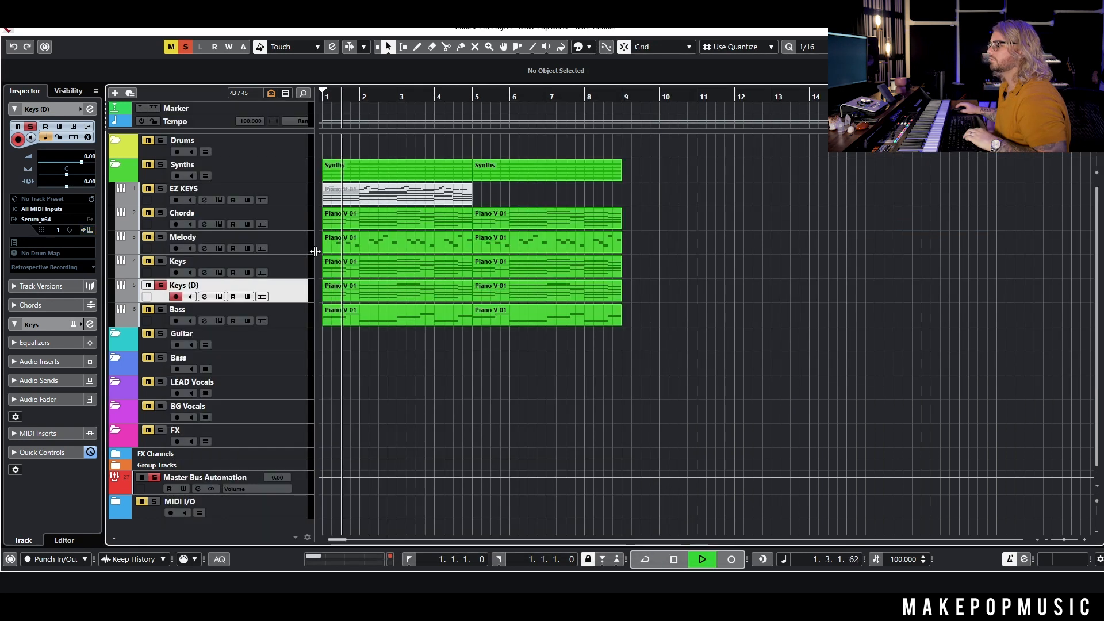
Step: Transpose all notes of the duplicated Keys track up one octave and lower its volume to -10.3
{"action": "double_click", "coordinate": [615, 293]}
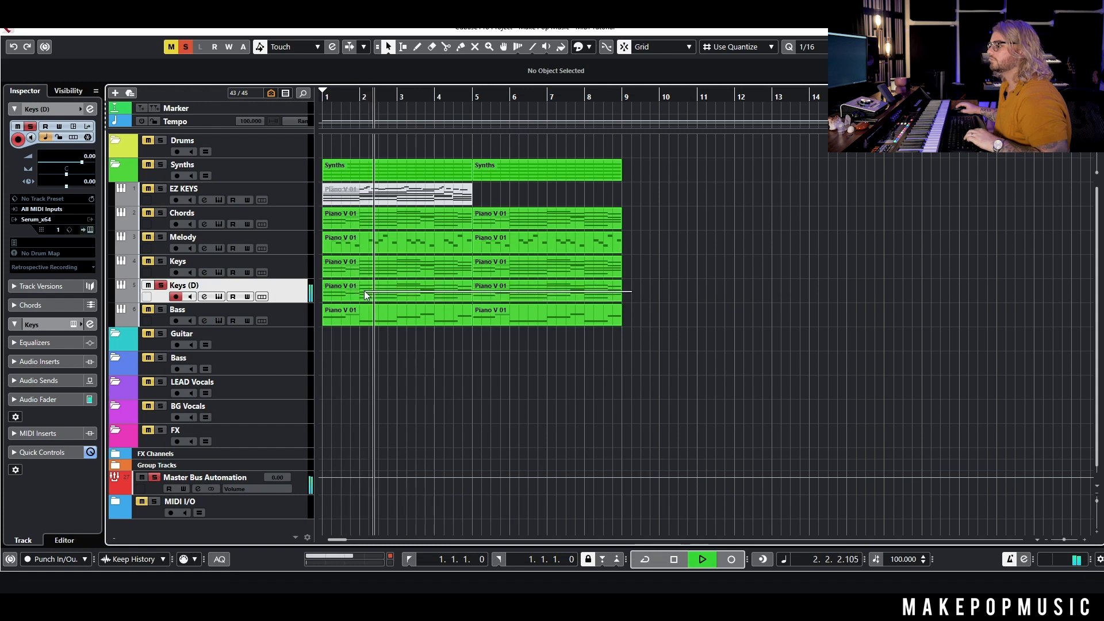
{"action": "key", "text": "space"}
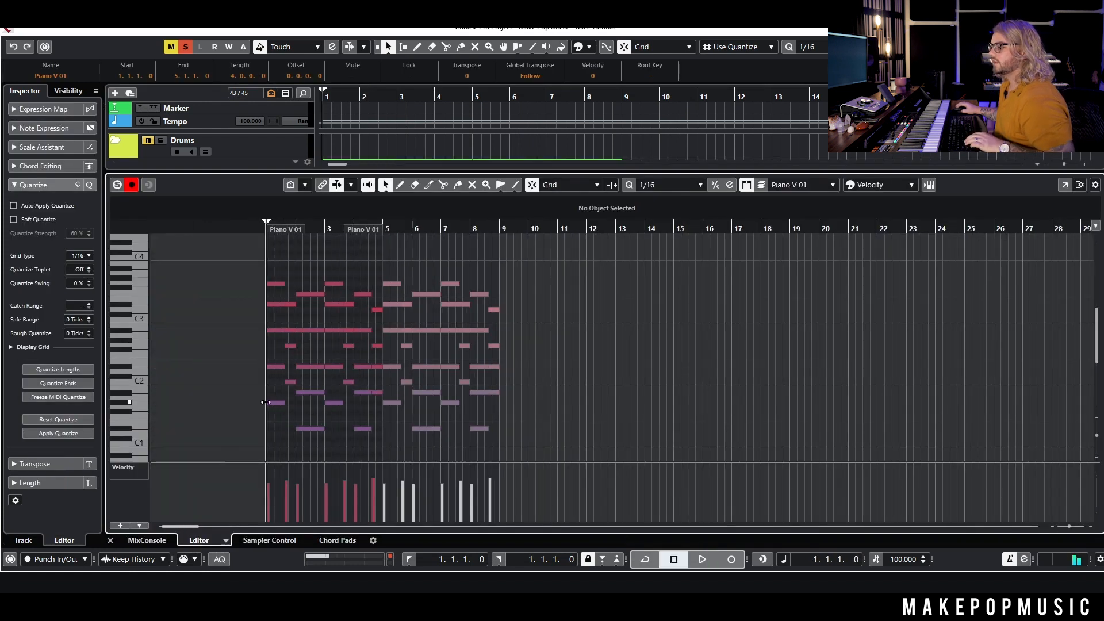
{"action": "key", "text": "ctrl+a"}
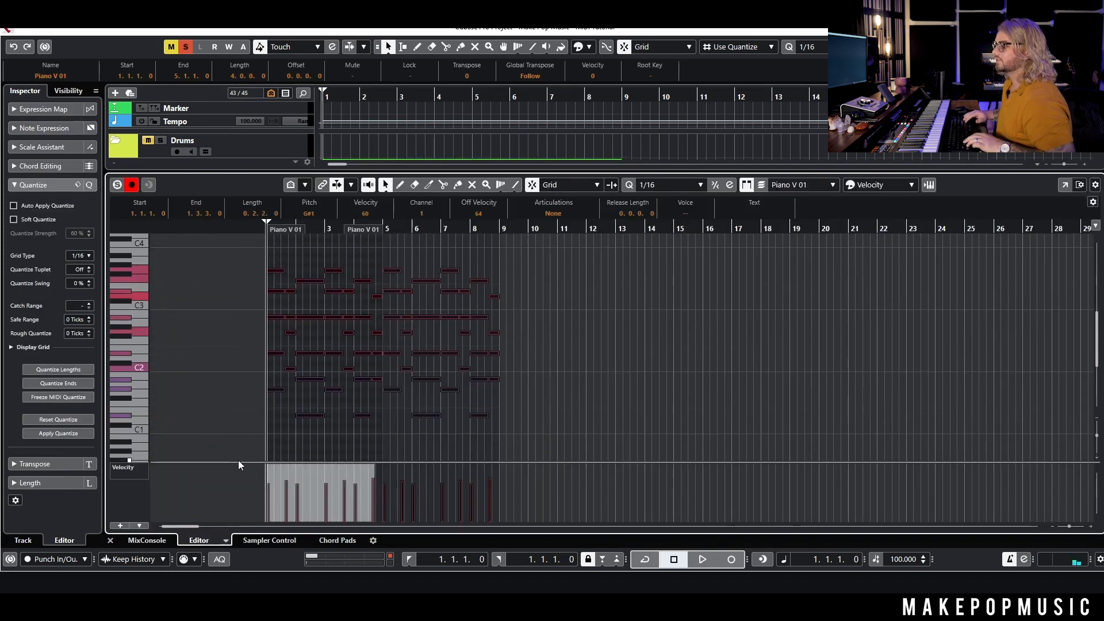
{"action": "key", "text": "space"}
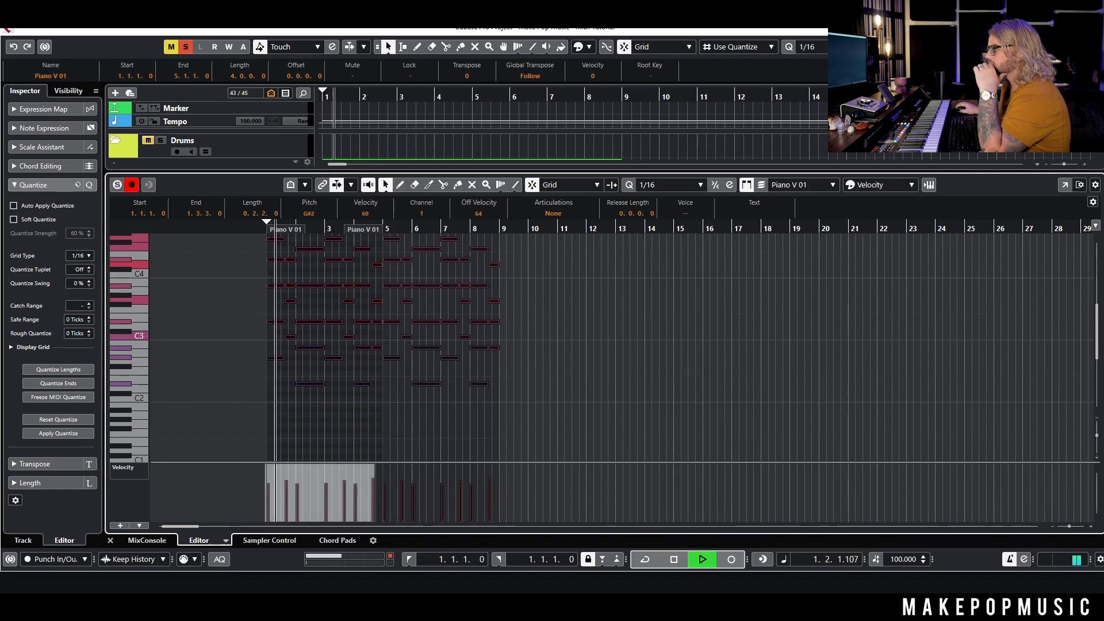
{"action": "key", "text": "Return"}
{"action": "left_click_drag", "start_coordinate": [82, 162], "coordinate": [63, 163]}
Step: Rename the duplicated Keys track as Pad and listen to it soloed together with Keys and Bass
{"action": "double_click", "coordinate": [183, 285]}
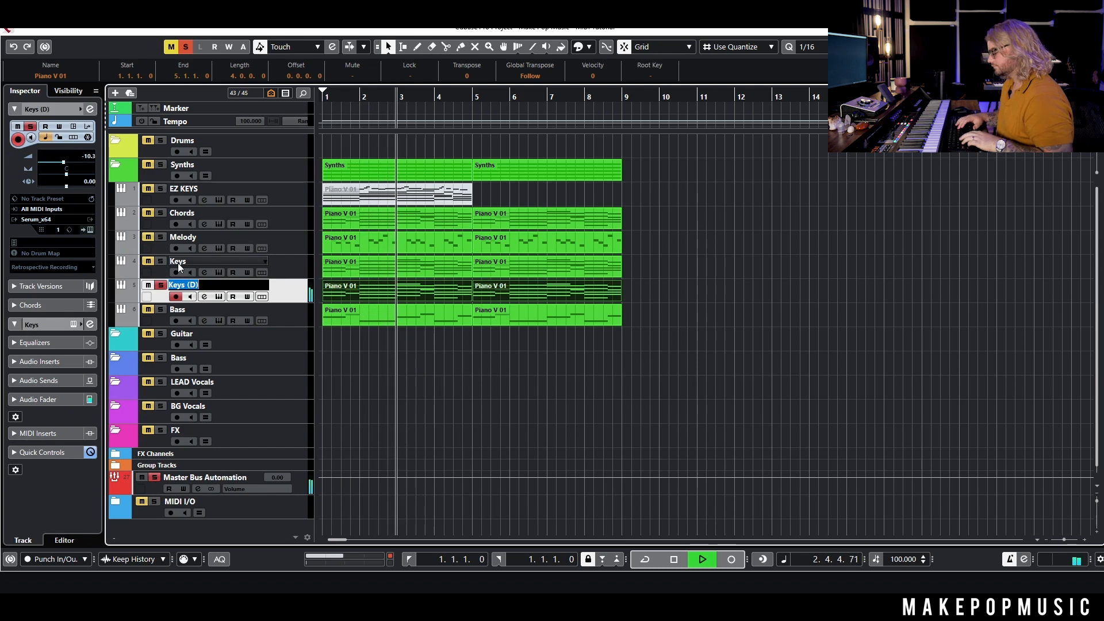
{"action": "type", "text": "Pad"}
{"action": "key", "text": "Return"}
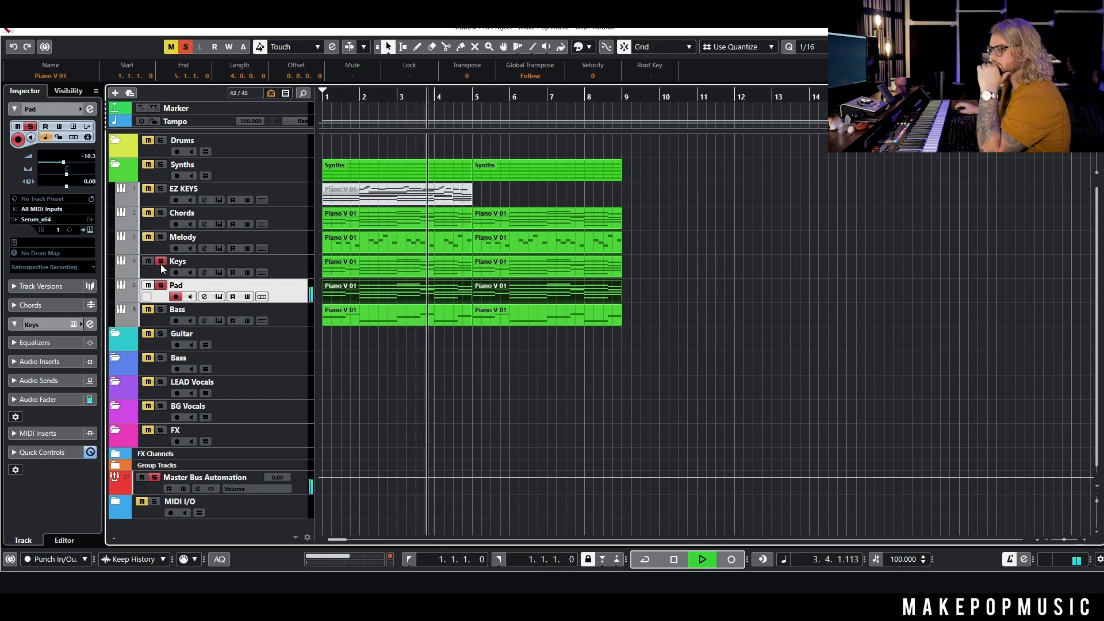
{"action": "left_click", "coordinate": [159, 310]}
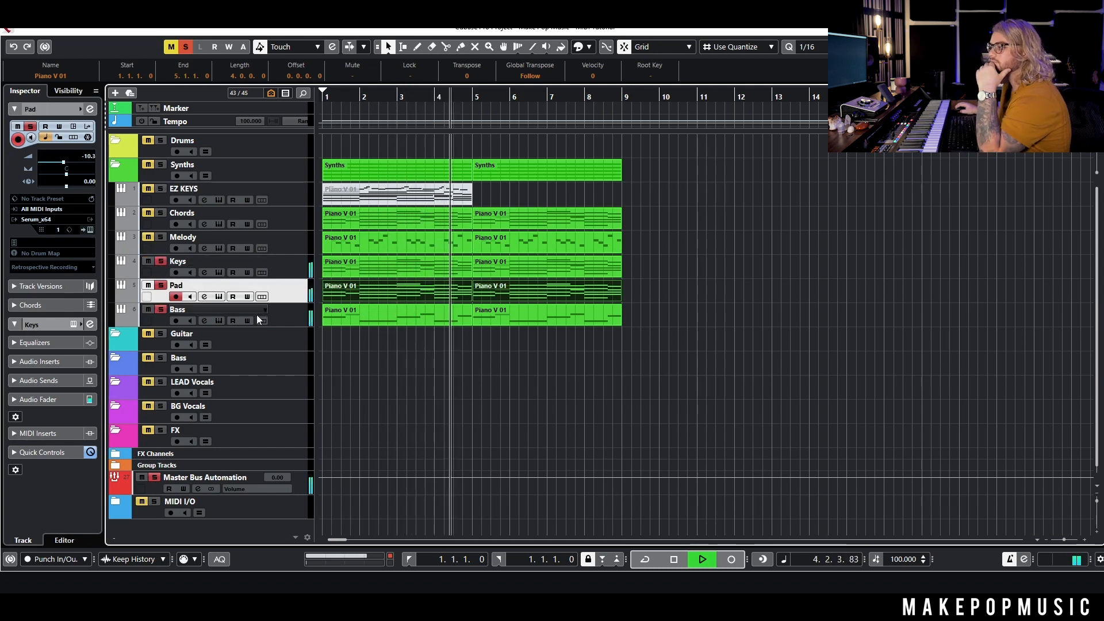
{"action": "left_click", "coordinate": [525, 414]}
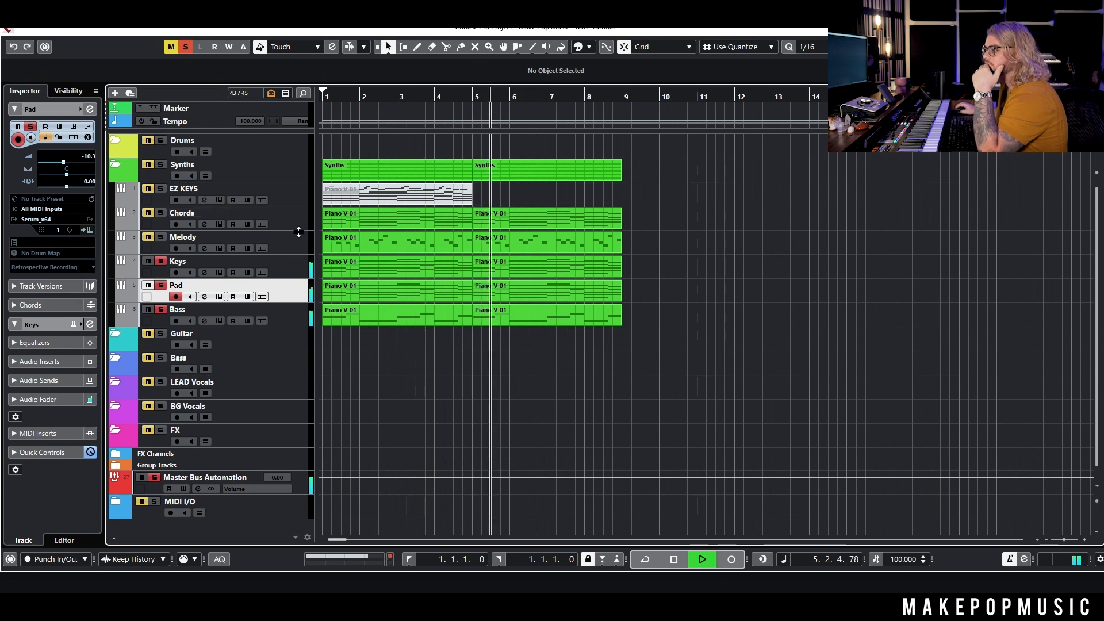
{"action": "key", "text": "space"}
Step: Add one Serum_x64 instrument track below the Melody track with its output routed to Synth
{"action": "right_click", "coordinate": [303, 266]}
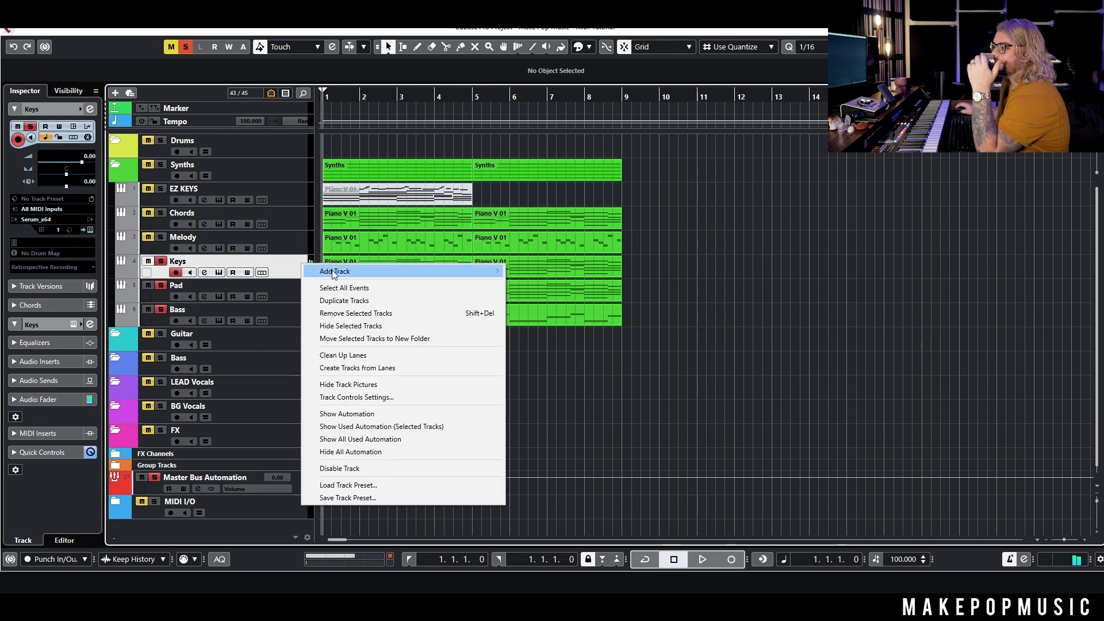
{"action": "right_click", "coordinate": [293, 243]}
{"action": "mouse_move", "coordinate": [315, 249]}
{"action": "left_click", "coordinate": [535, 266]}
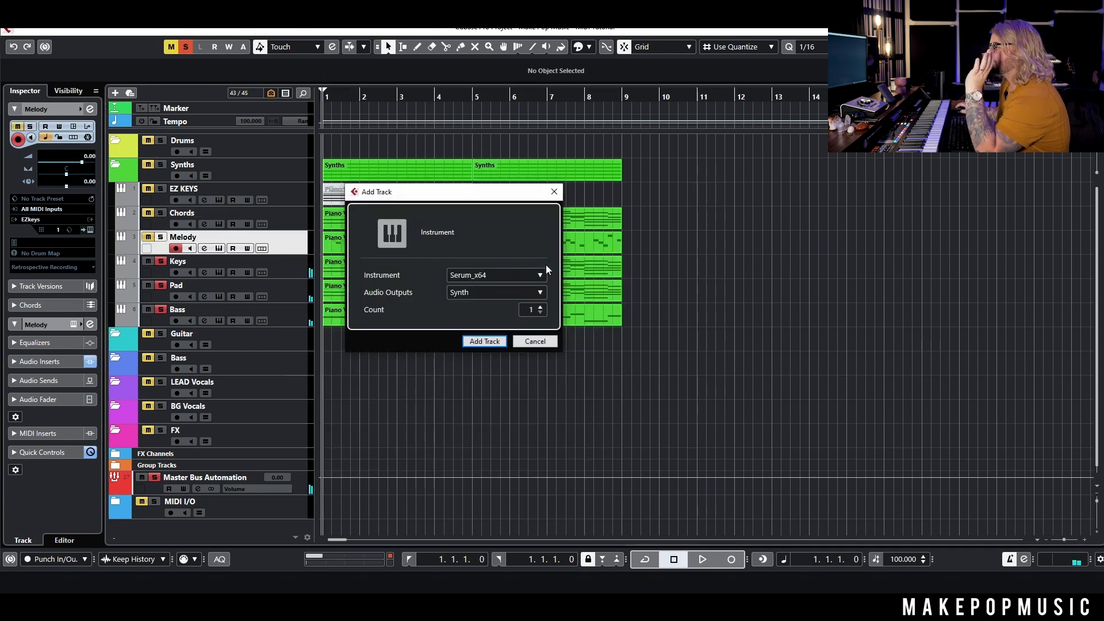
{"action": "left_click", "coordinate": [481, 345]}
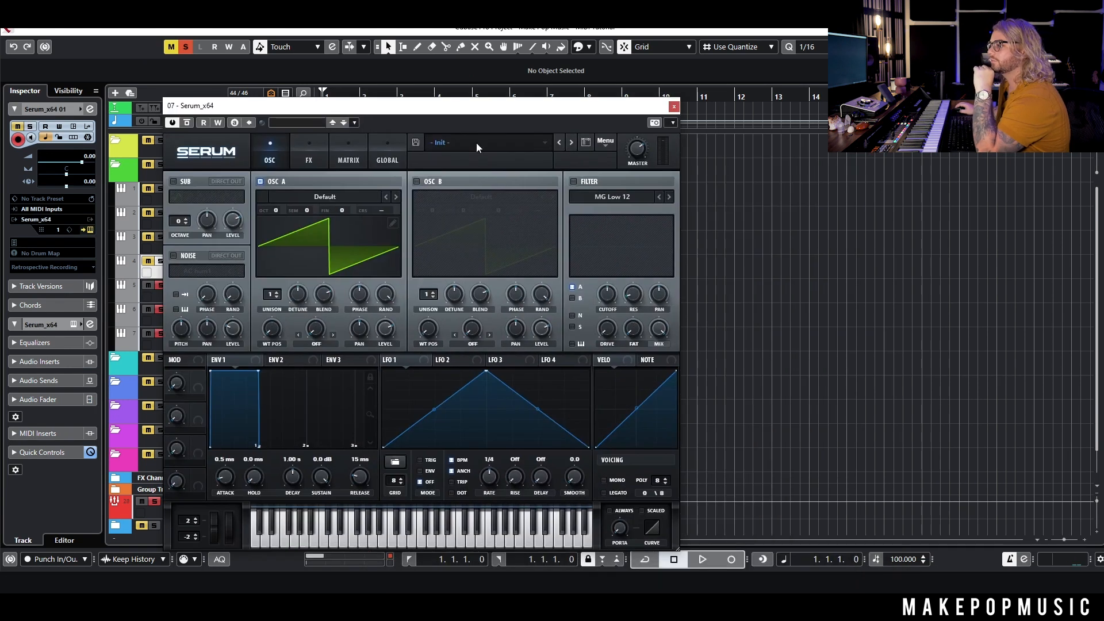
Step: Load the BL - Jamaican Me Crazy preset from MPM Spectrum in the new Serum track and close the plug-in window
{"action": "left_click", "coordinate": [476, 142]}
{"action": "mouse_move", "coordinate": [484, 379]}
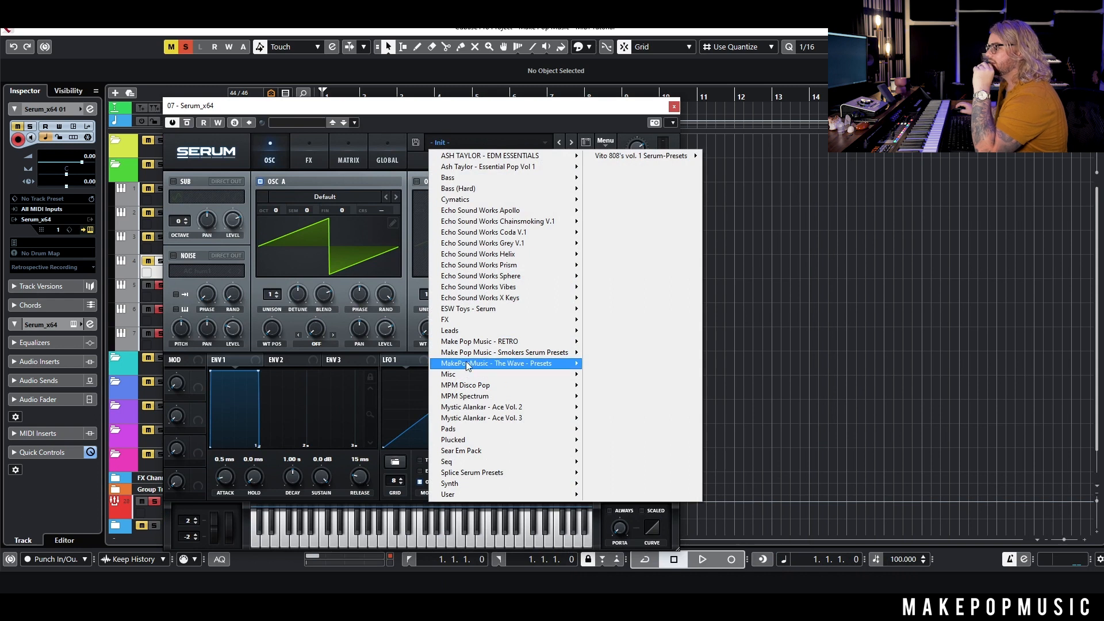
{"action": "mouse_move", "coordinate": [473, 401]}
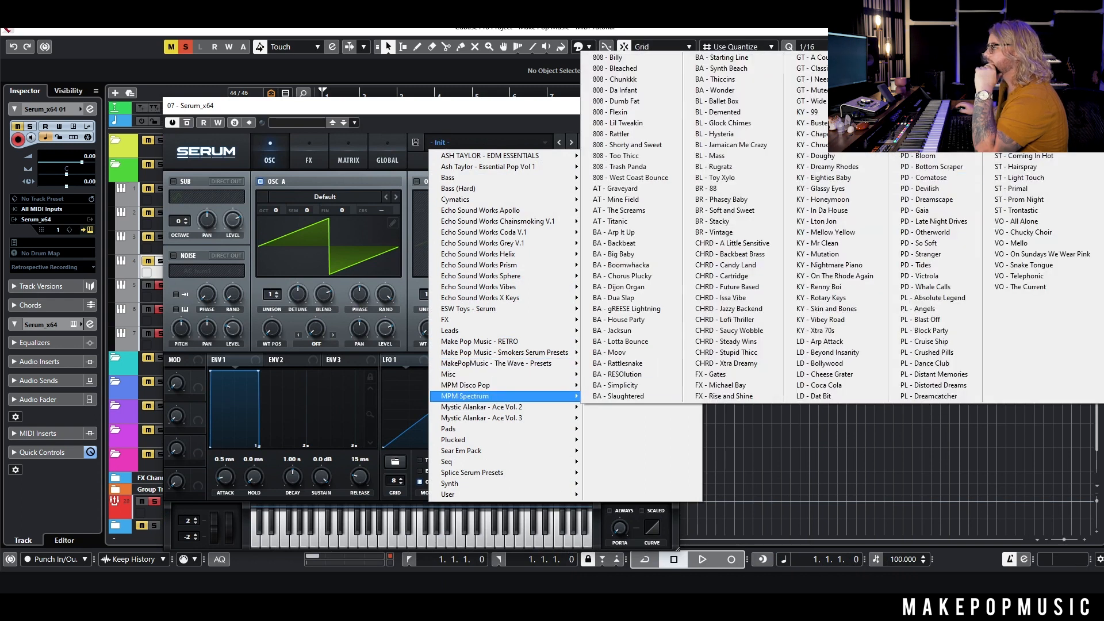
{"action": "left_click", "coordinate": [740, 145]}
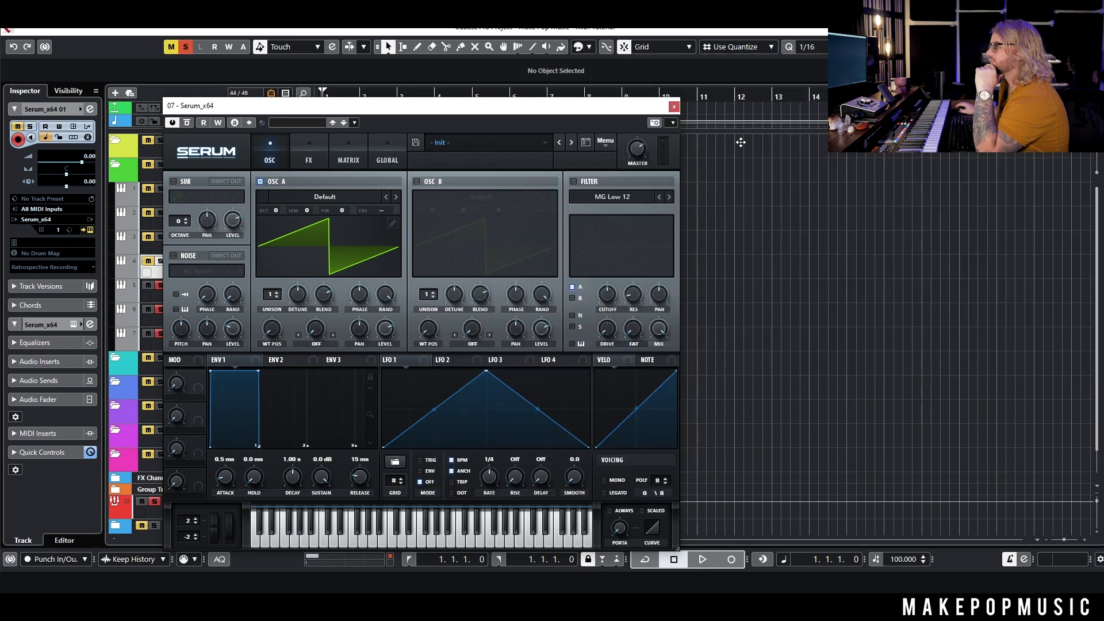
{"action": "left_click", "coordinate": [674, 107]}
Step: Copy both Melody parts onto the new Serum track and turn off all solos
{"action": "left_click_drag", "start_coordinate": [567, 247], "coordinate": [406, 267]}
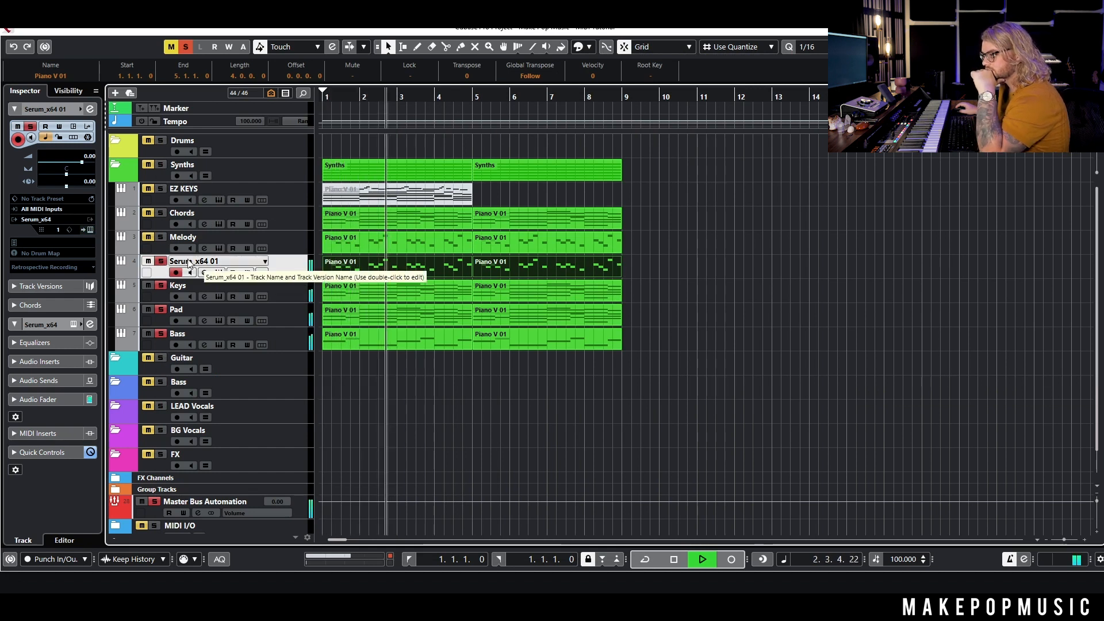
{"action": "left_click", "coordinate": [186, 47]}
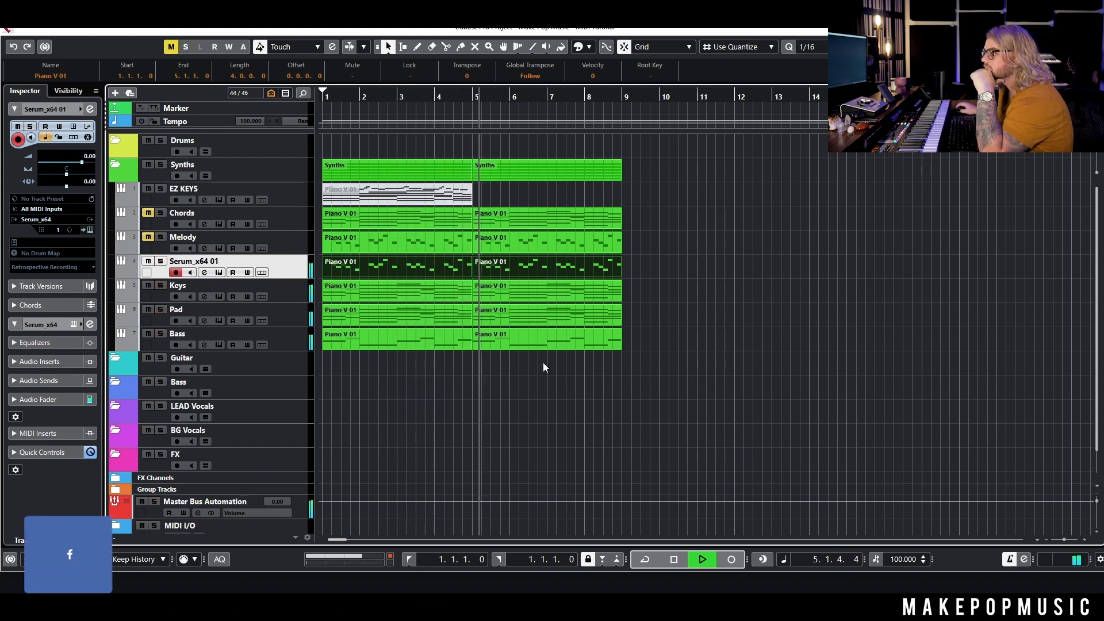
Step: Rename the new Serum track as Melody Lead
{"action": "double_click", "coordinate": [197, 260]}
{"action": "type", "text": "Mleo"}
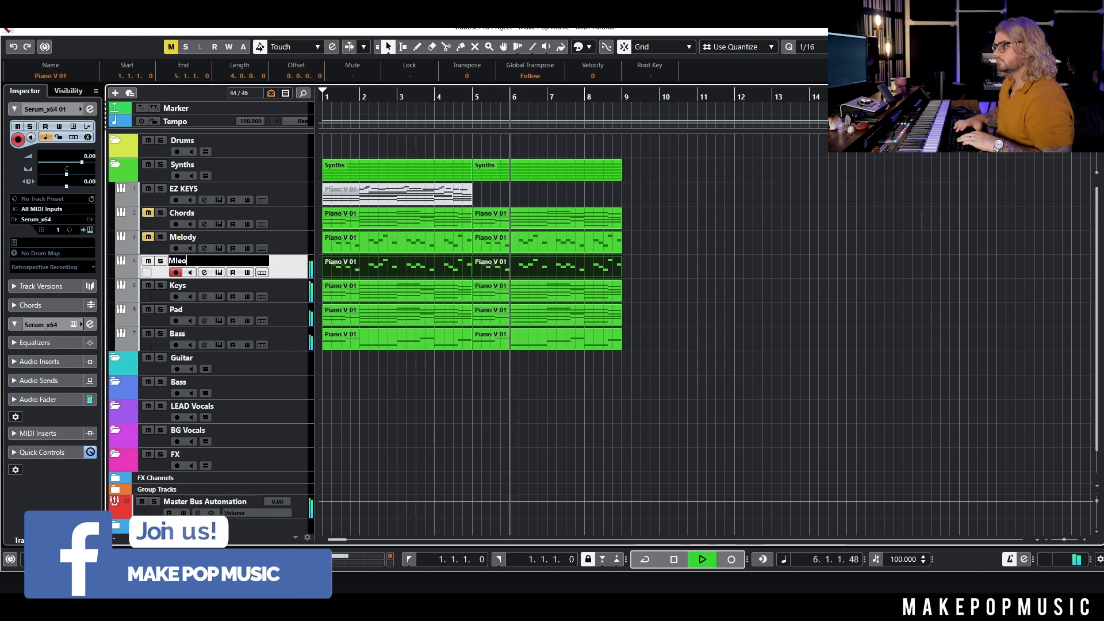
{"action": "key", "text": "BackSpace"}
{"action": "key", "text": "BackSpace"}
{"action": "key", "text": "BackSpace"}
{"action": "type", "text": "elody Lead"}
{"action": "key", "text": "Return"}
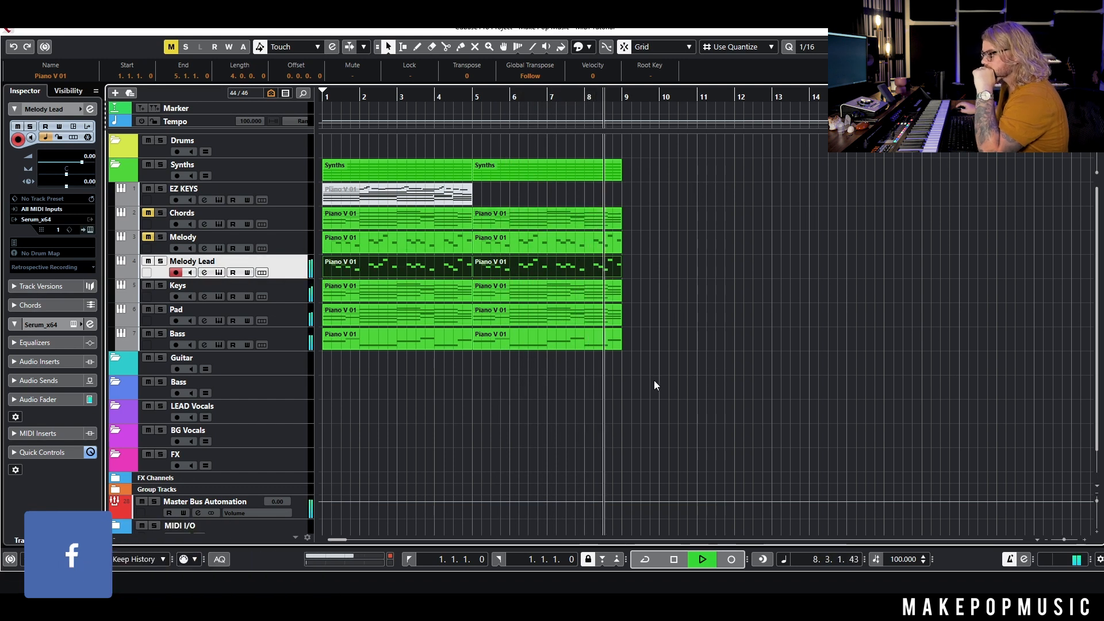
Step: Stop playback and move all parts from the Chords track down to the Bass track so they start at bar 8
{"action": "key", "text": "space"}
{"action": "mouse_move", "coordinate": [664, 374]}
{"action": "left_mouse_down"}
{"action": "mouse_move", "coordinate": [378, 244]}
{"action": "mouse_move", "coordinate": [364, 225]}
{"action": "mouse_move", "coordinate": [626, 219]}
{"action": "left_mouse_up"}
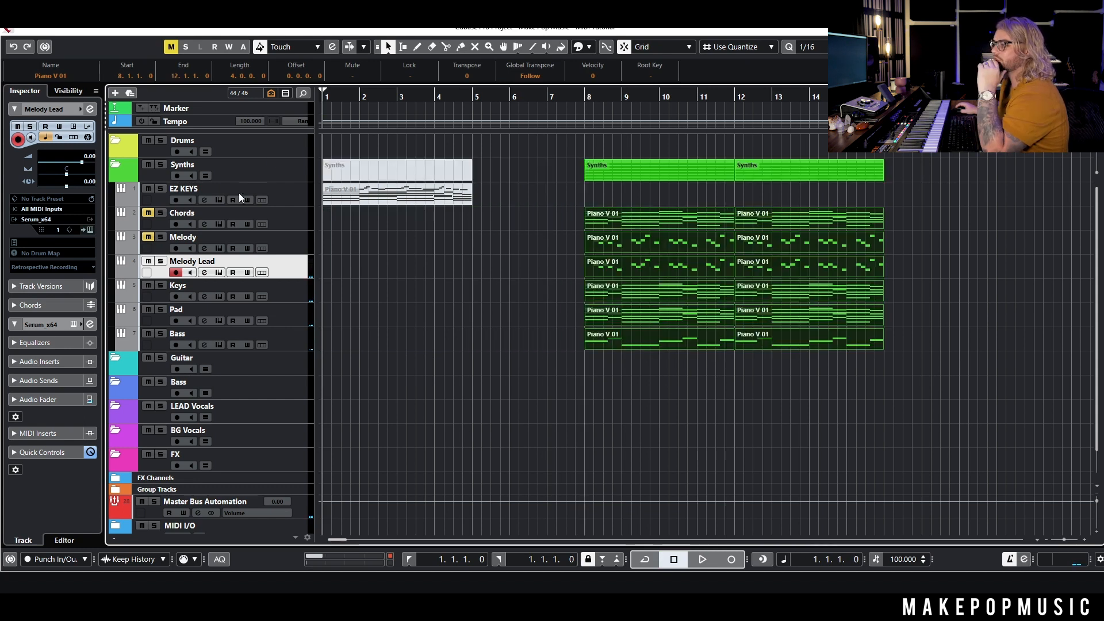
Step: Unmute the original piano part on the EZ KEYS track and set the project tempo to 80 BPM
{"action": "left_click", "coordinate": [340, 188]}
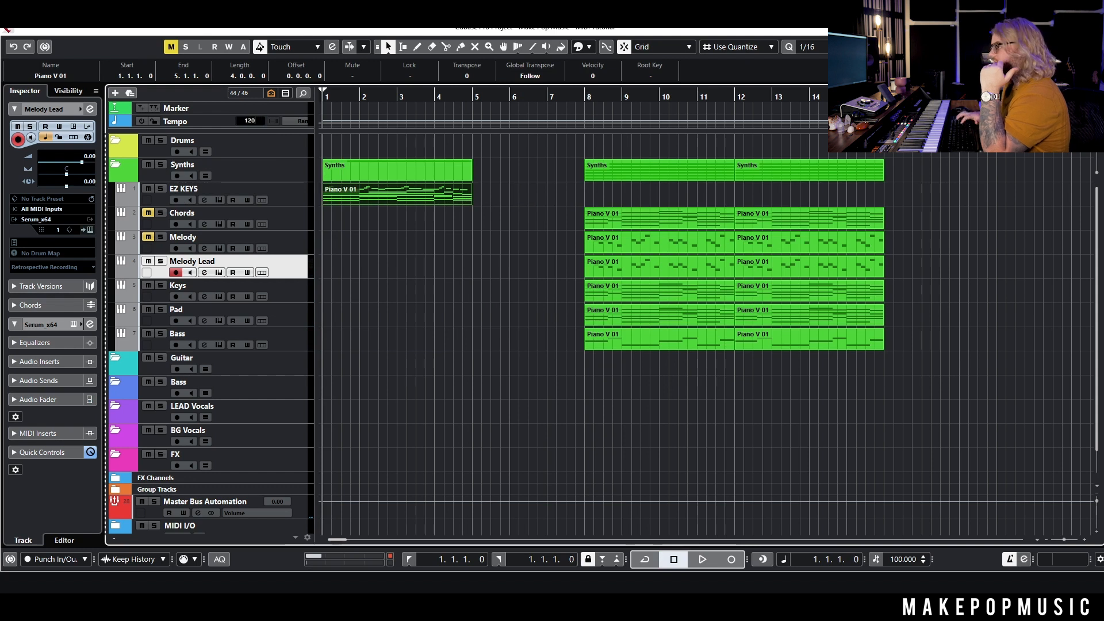
{"action": "key", "text": "Return"}
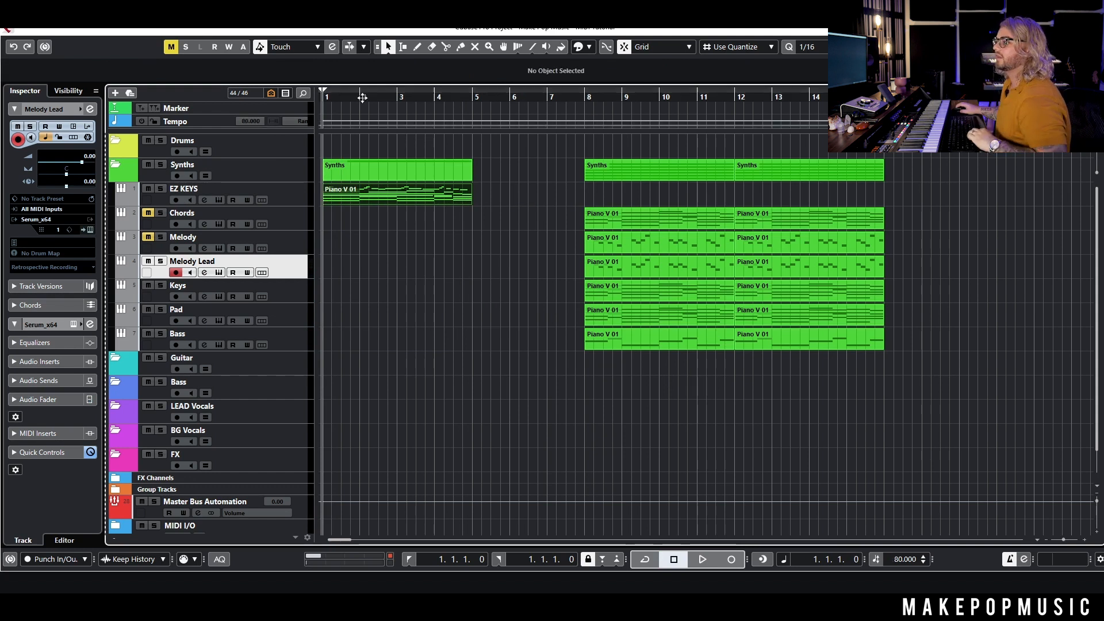
{"action": "key", "text": "Return"}
Step: Play the original EZ KEYS part from bar 1, stop playback and set the project tempo to 100 BPM
{"action": "key", "text": "space"}
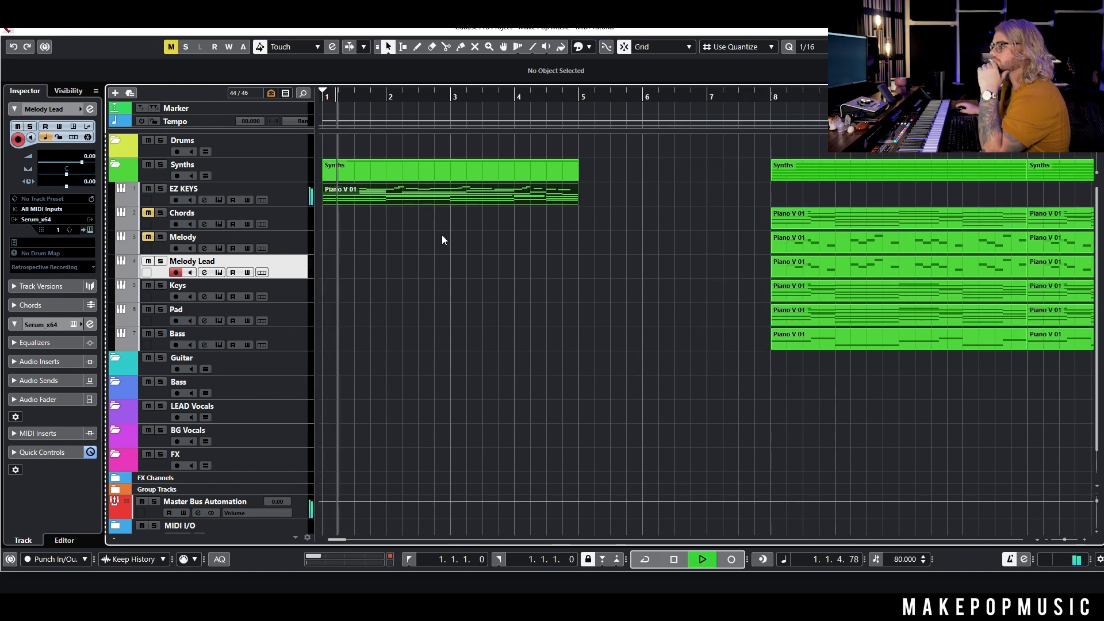
{"action": "key", "text": "g"}
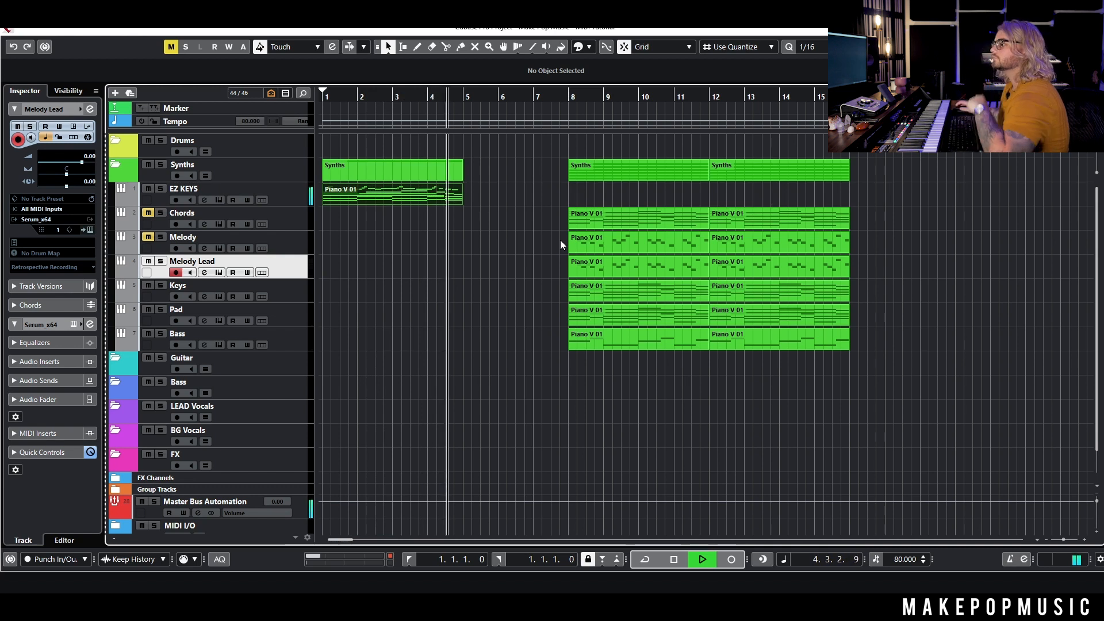
{"action": "key", "text": "space"}
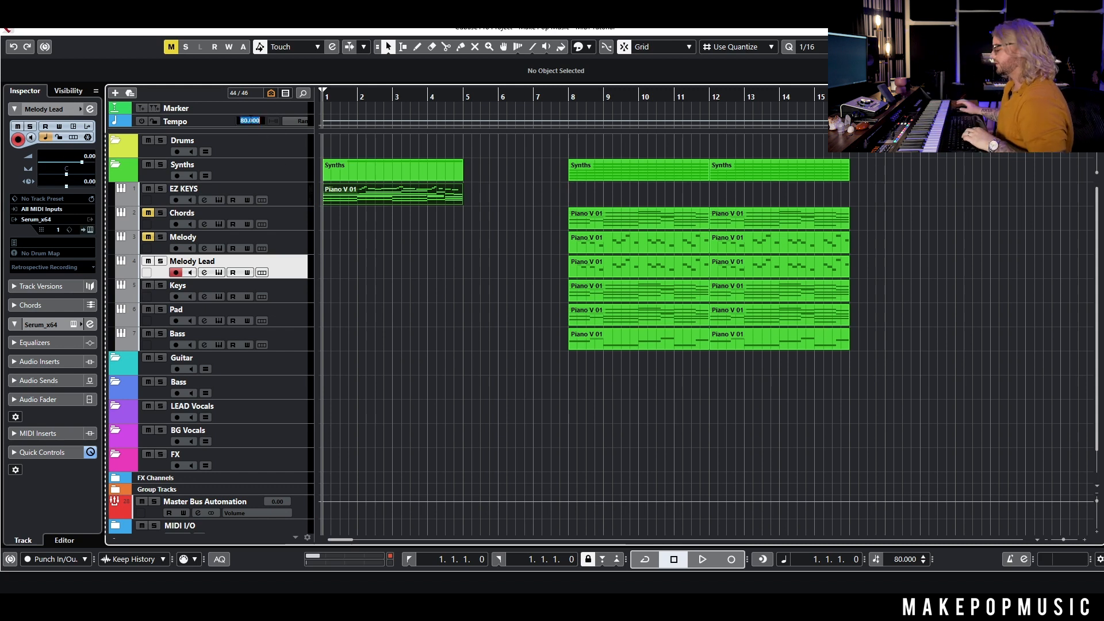
{"action": "key", "text": "Return"}
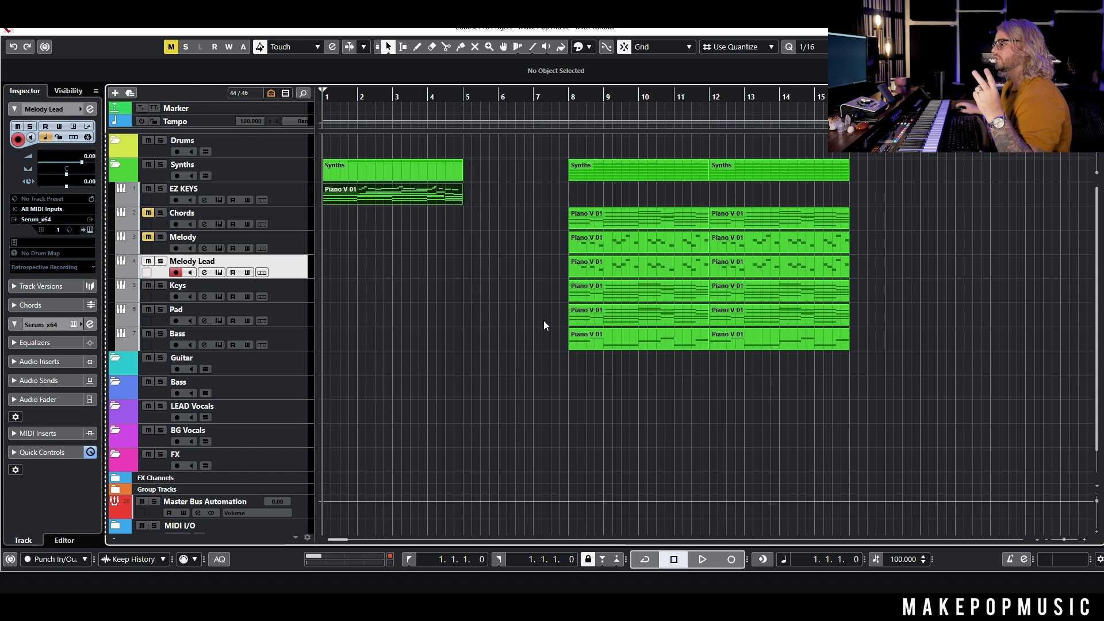
Step: Play the new arrangement from just before bar 8 and lower the Melody Lead track's volume to -2.75
{"action": "left_click", "coordinate": [561, 95]}
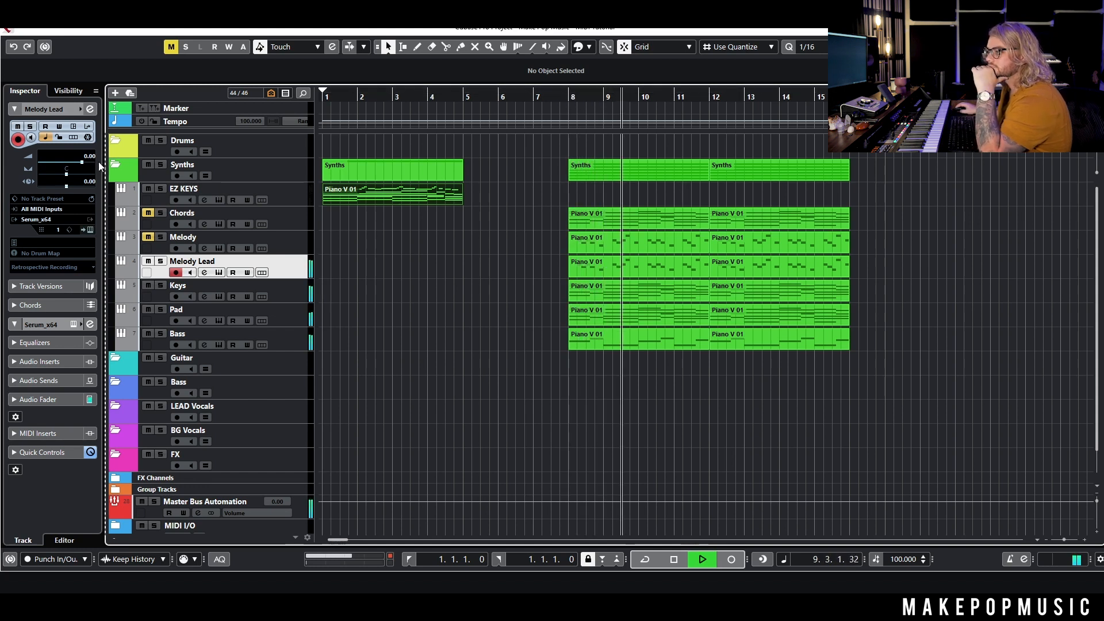
{"action": "left_click_drag", "start_coordinate": [81, 163], "coordinate": [78, 163]}
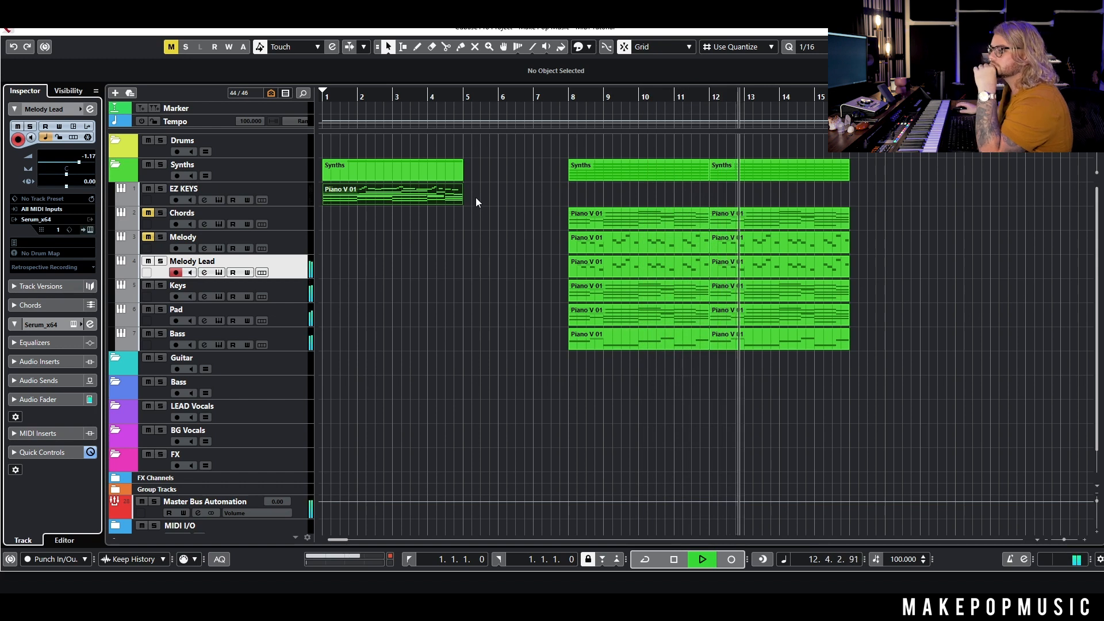
{"action": "left_click_drag", "start_coordinate": [79, 163], "coordinate": [75, 163]}
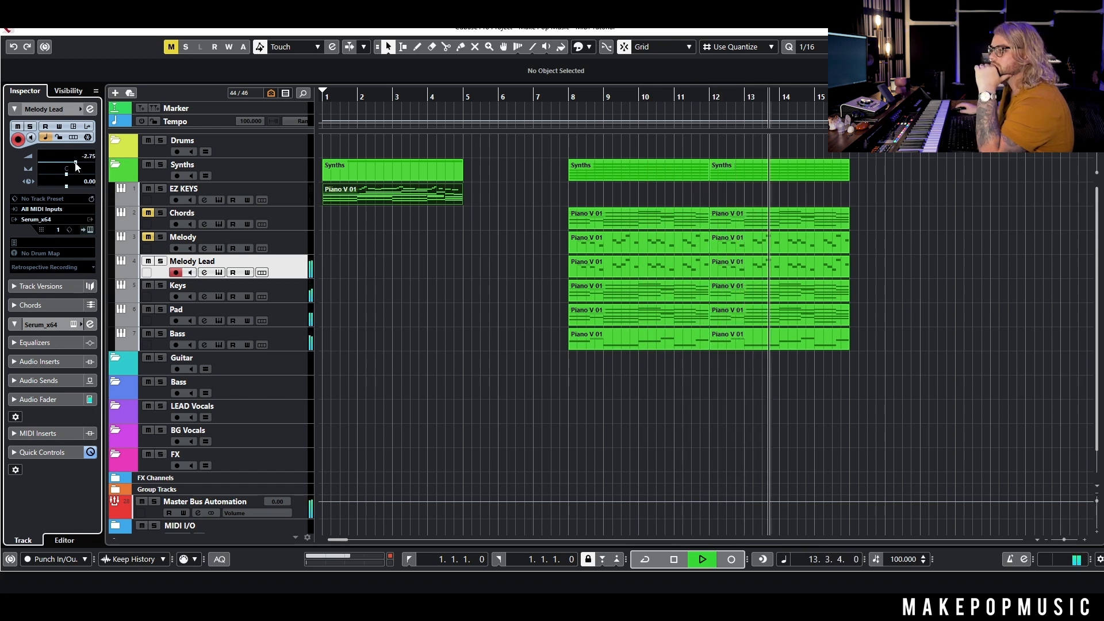
Step: Raise the Pad track's volume to -7.58 during playback and stop the arrangement
{"action": "left_click", "coordinate": [296, 295]}
{"action": "left_click", "coordinate": [289, 320]}
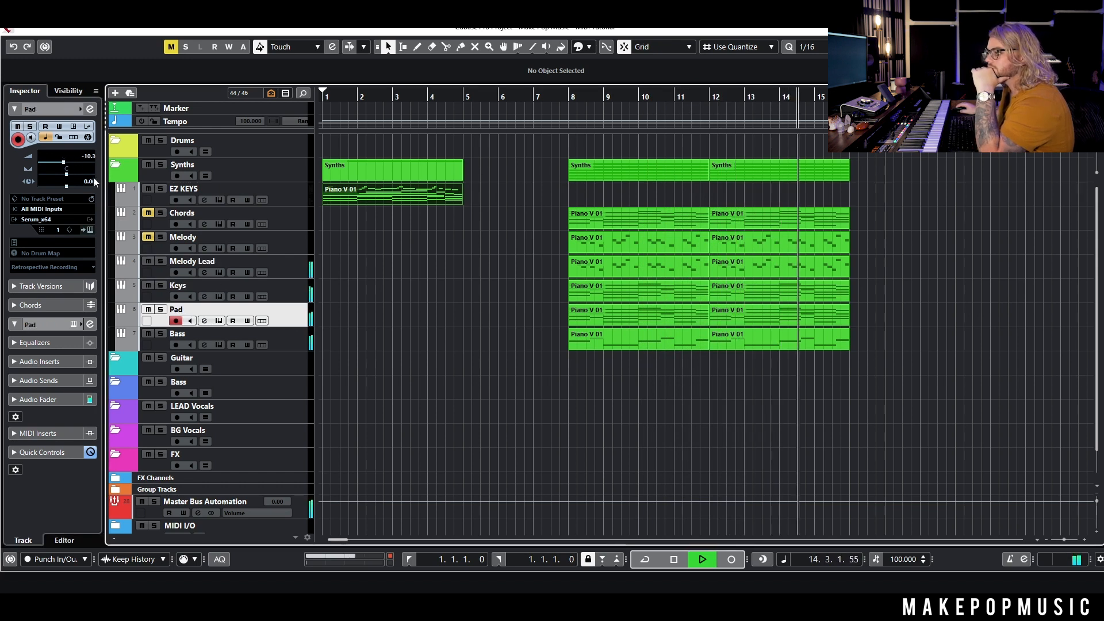
{"action": "left_click_drag", "start_coordinate": [63, 164], "coordinate": [68, 165]}
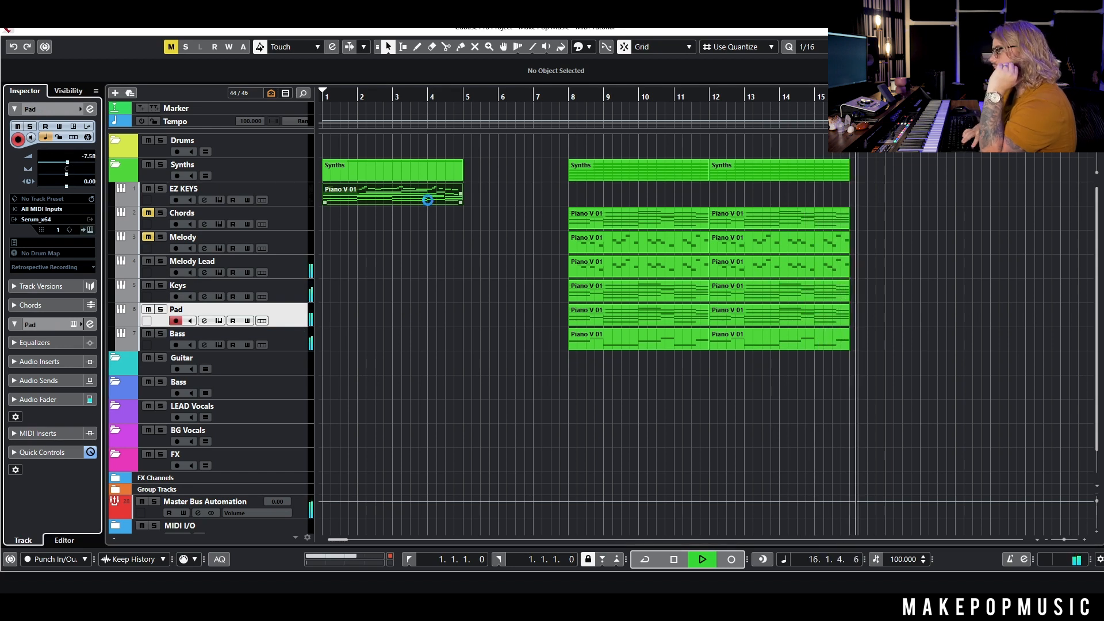
{"action": "key", "text": "space"}
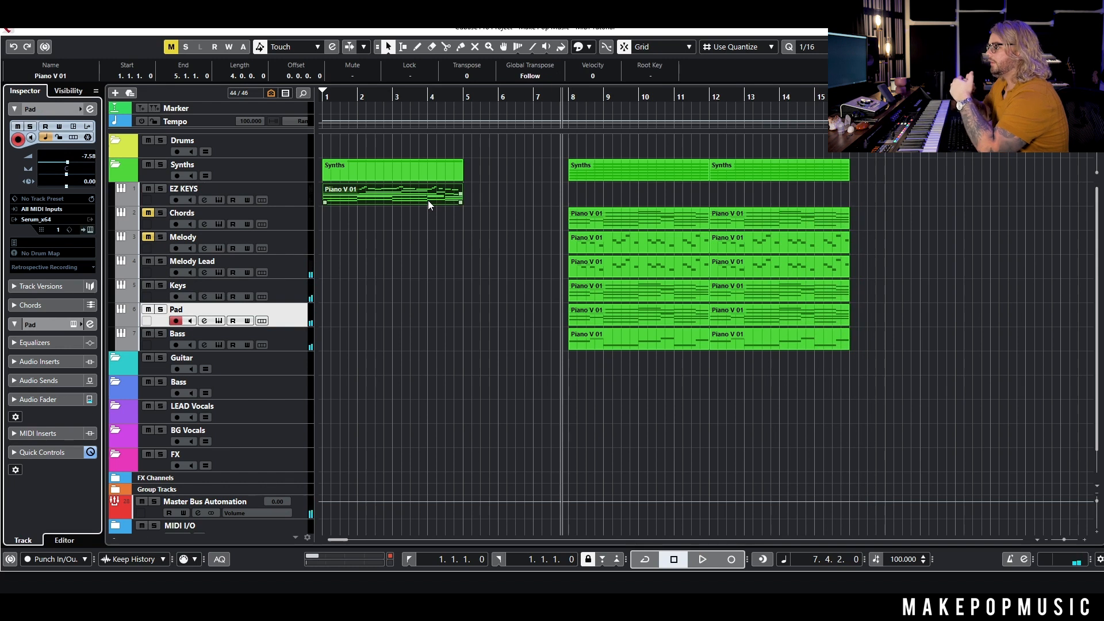